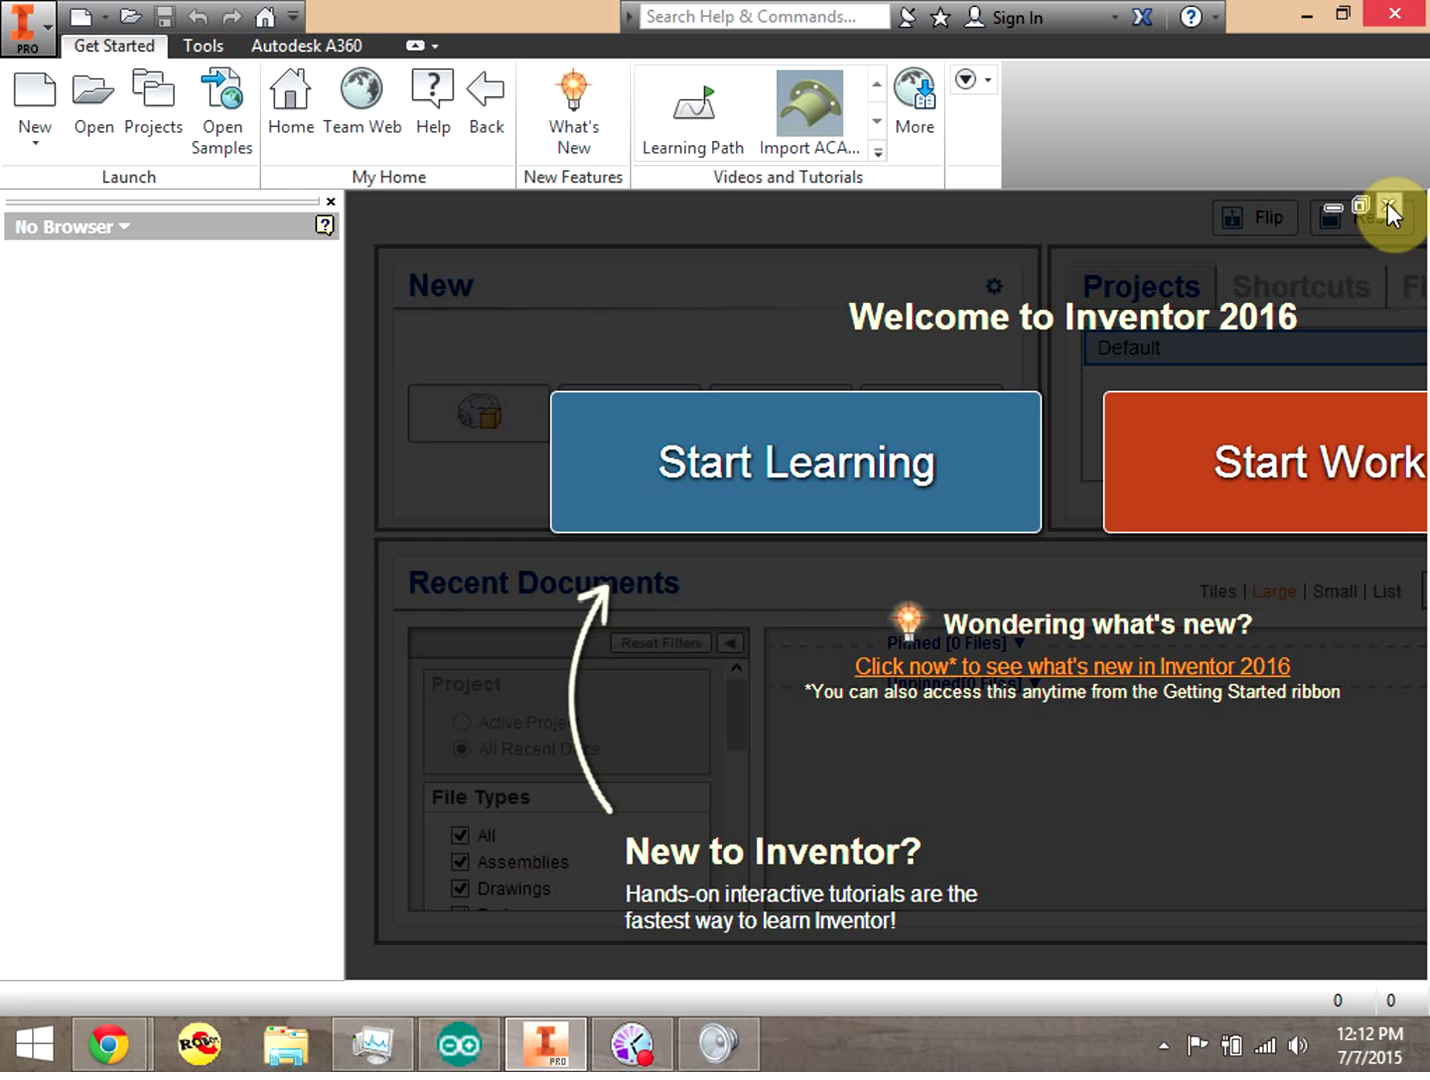
# Close the welcome page and create a new part file
pyautogui.click(1387, 206)
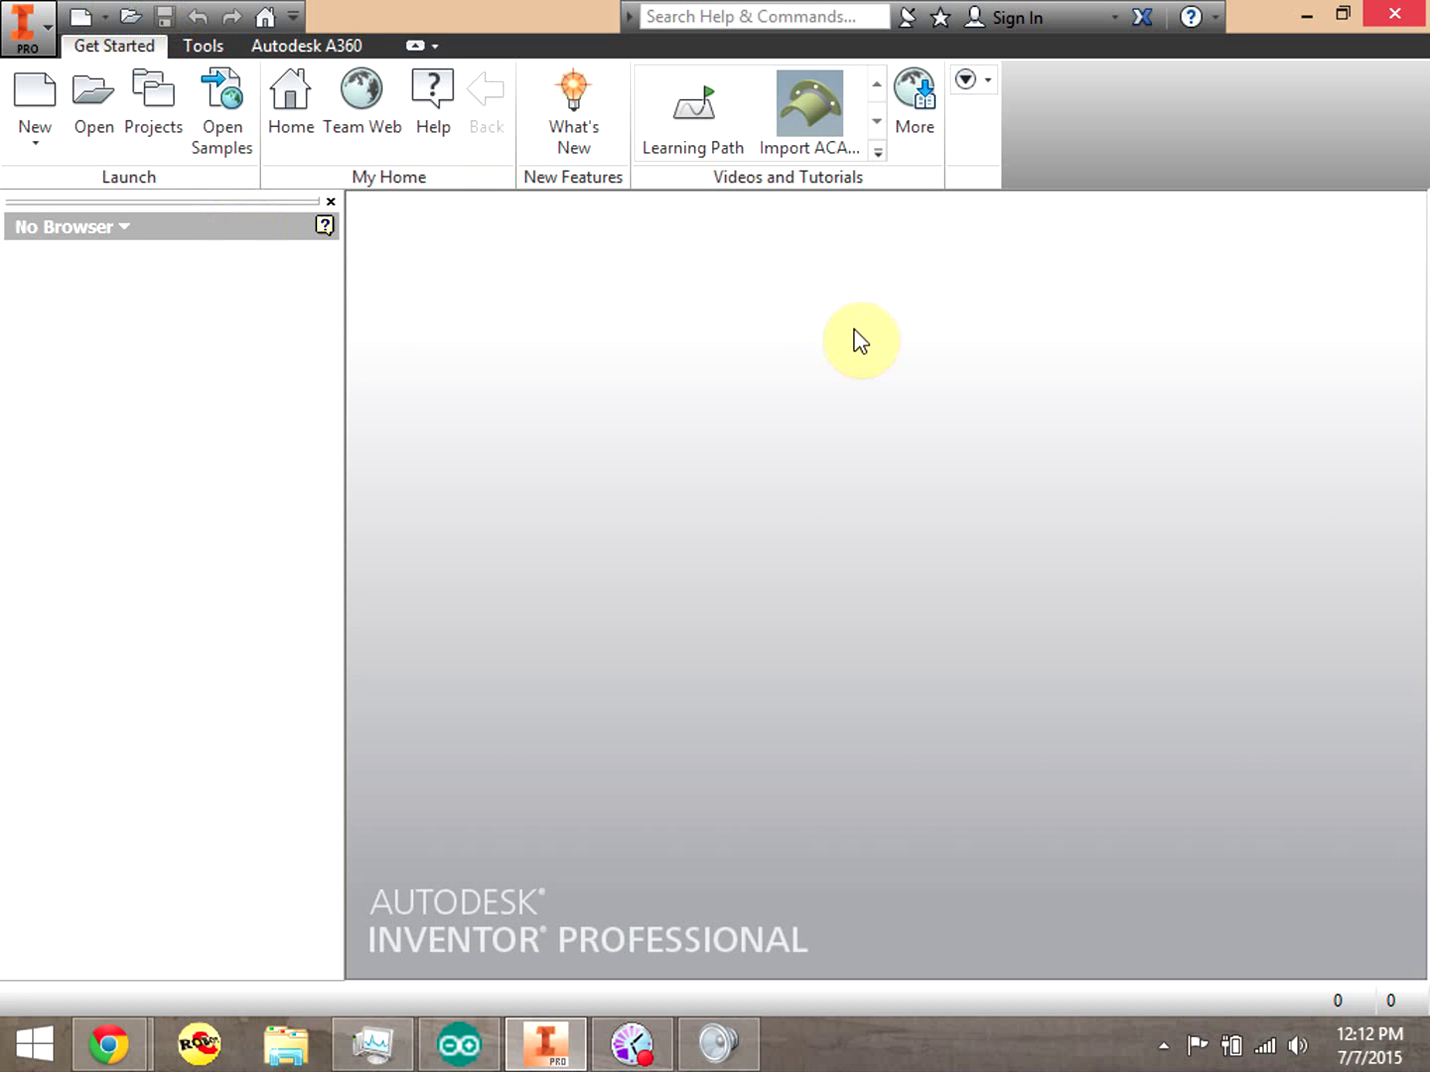
pyautogui.click(105, 15)
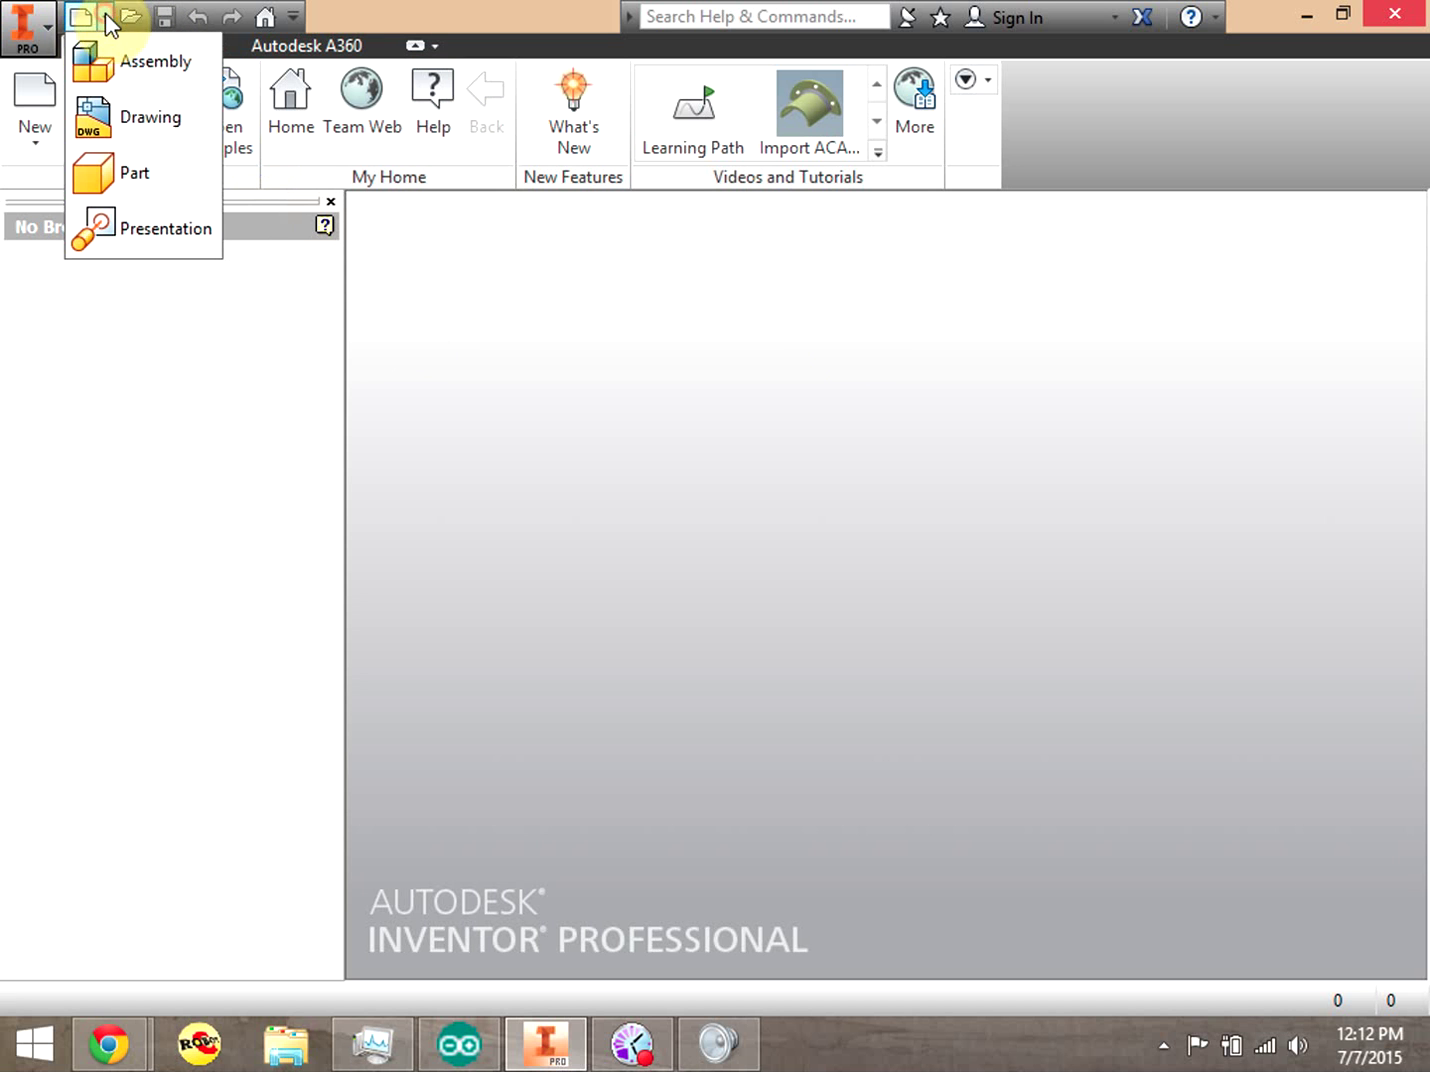
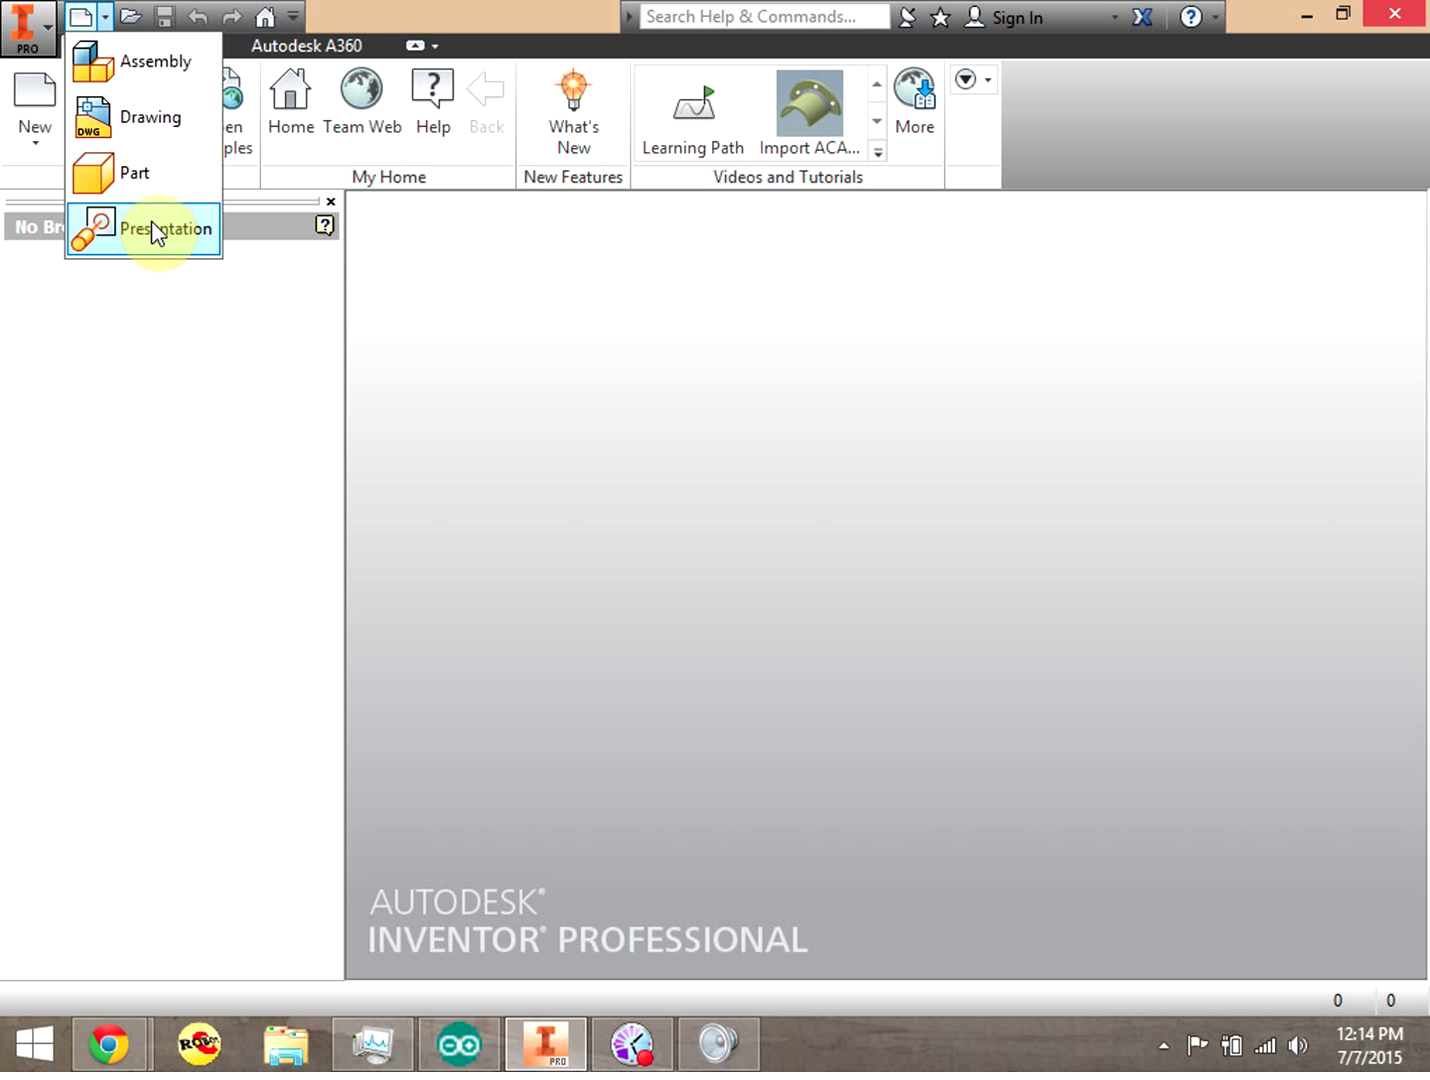
pyautogui.click(106, 18)
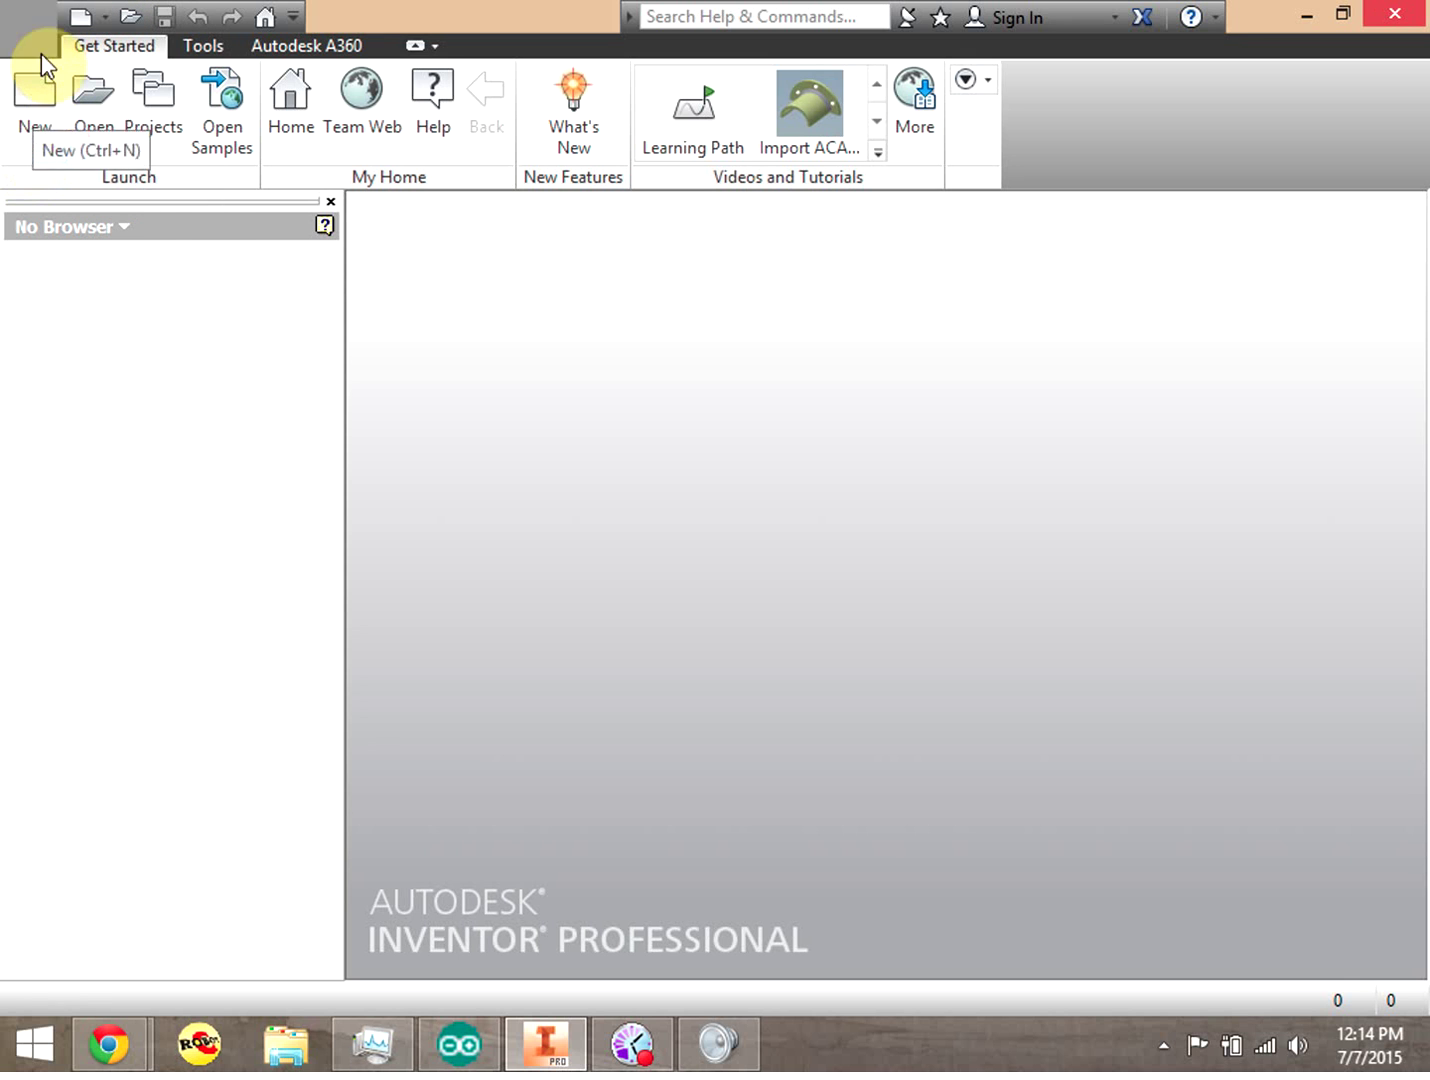
pyautogui.click(42, 26)
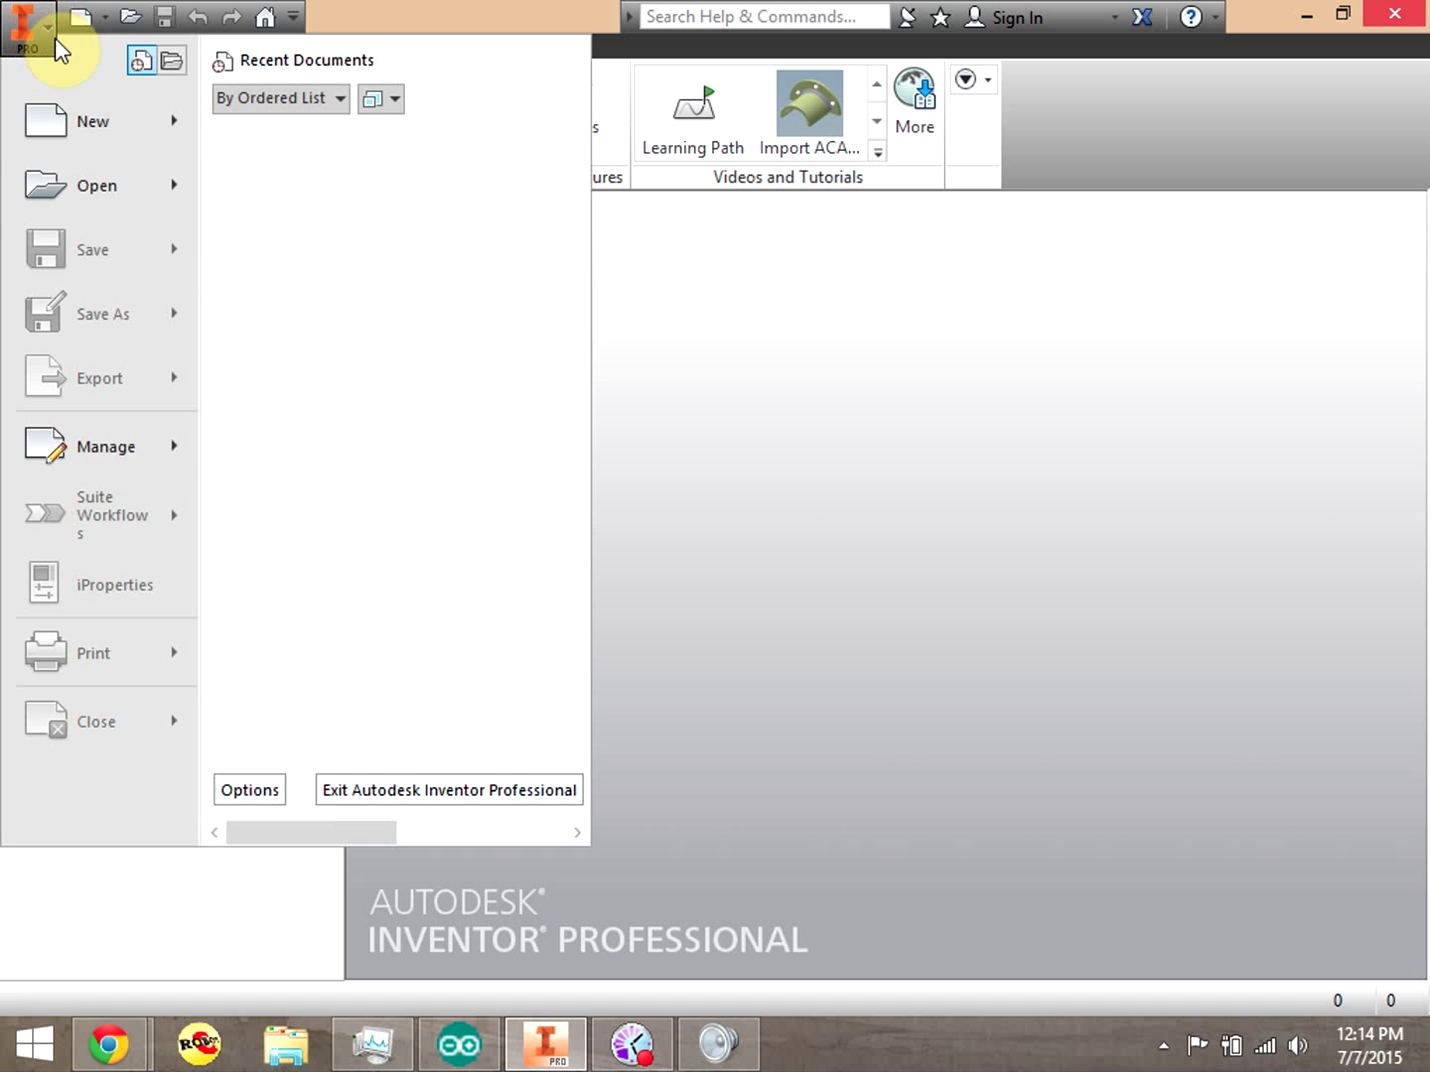
pyautogui.moveTo(80, 131)
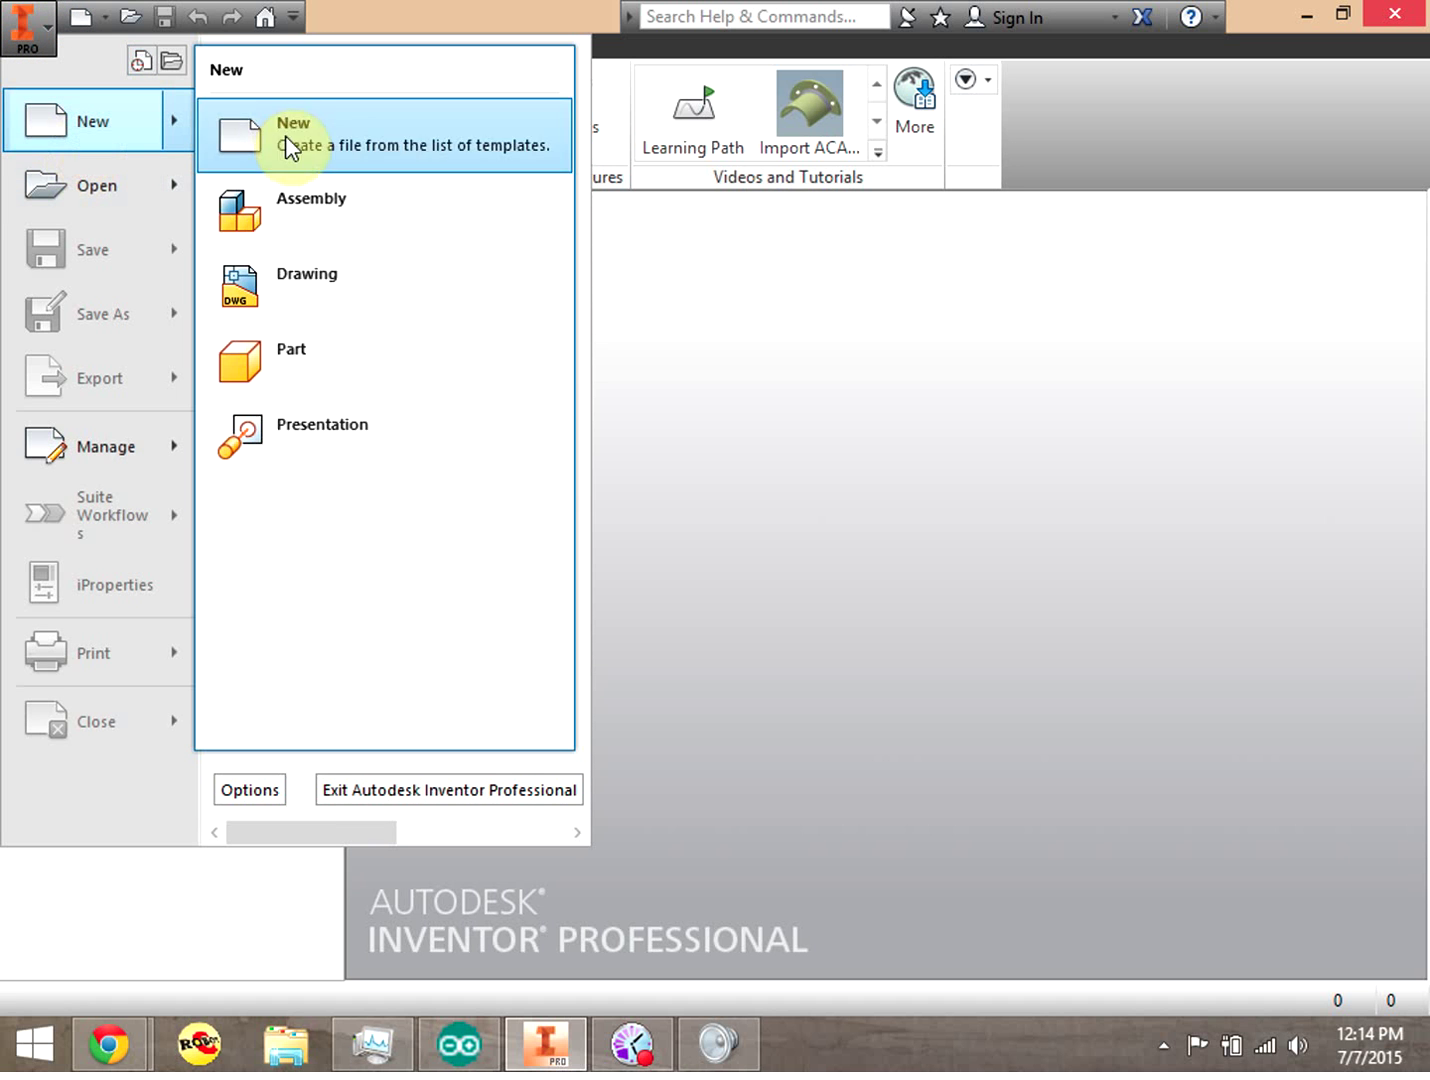
pyautogui.click(317, 342)
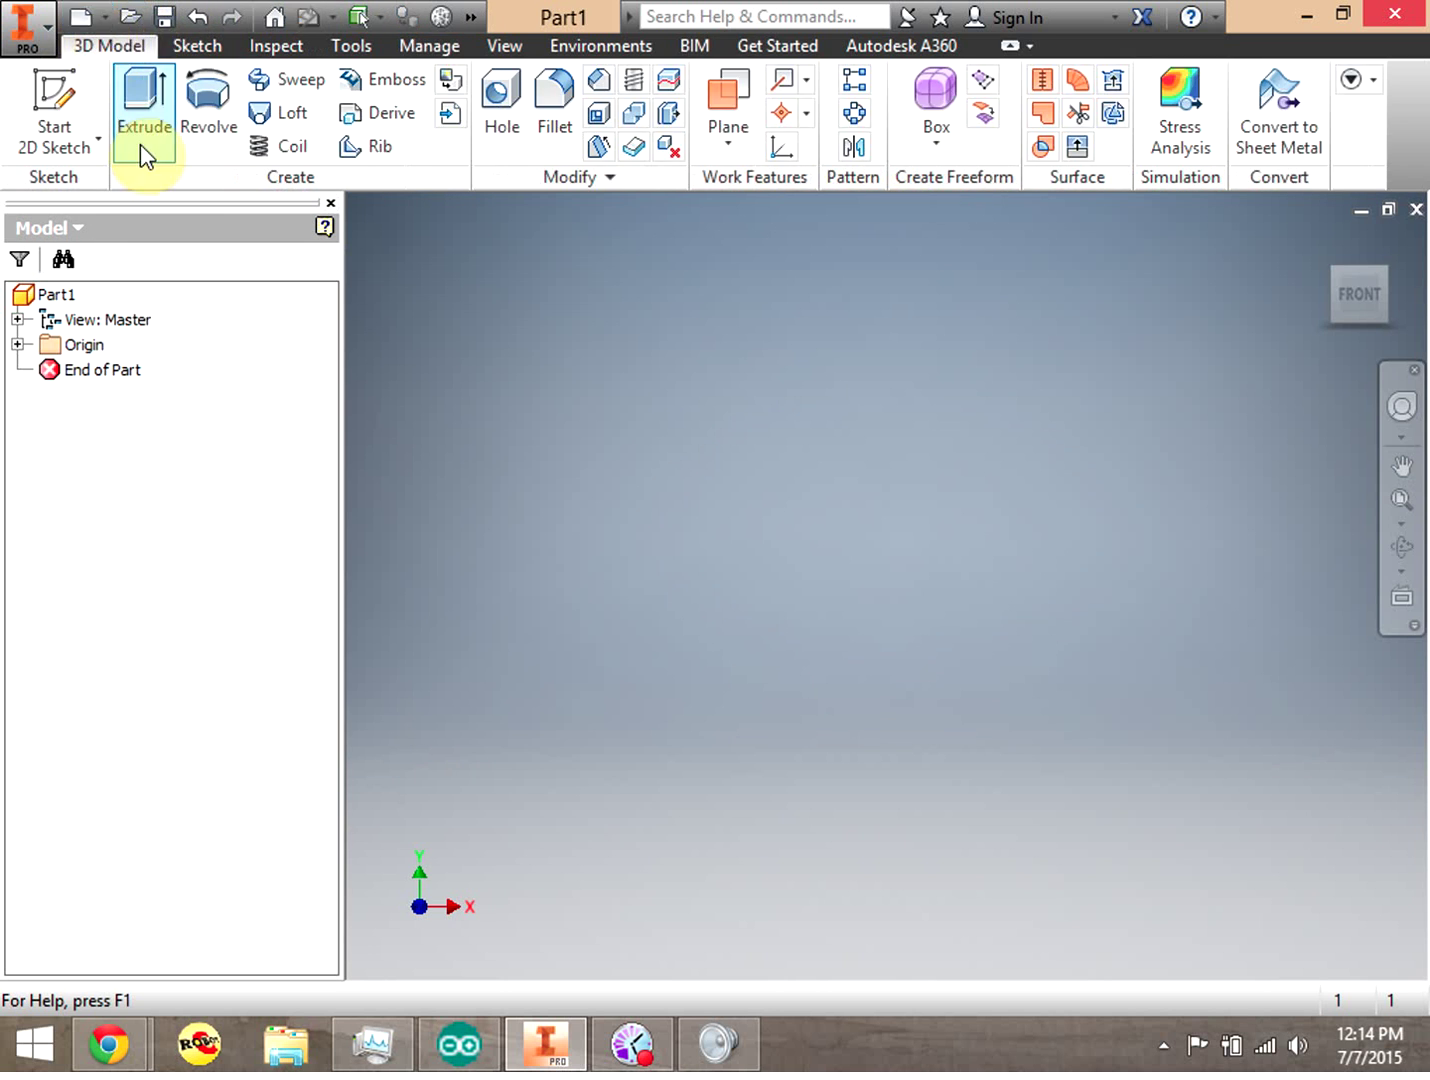
# Look through the command groups available for the part, from sketching, inspection and view display to environments, BIM and Autodesk A360
pyautogui.click(102, 20)
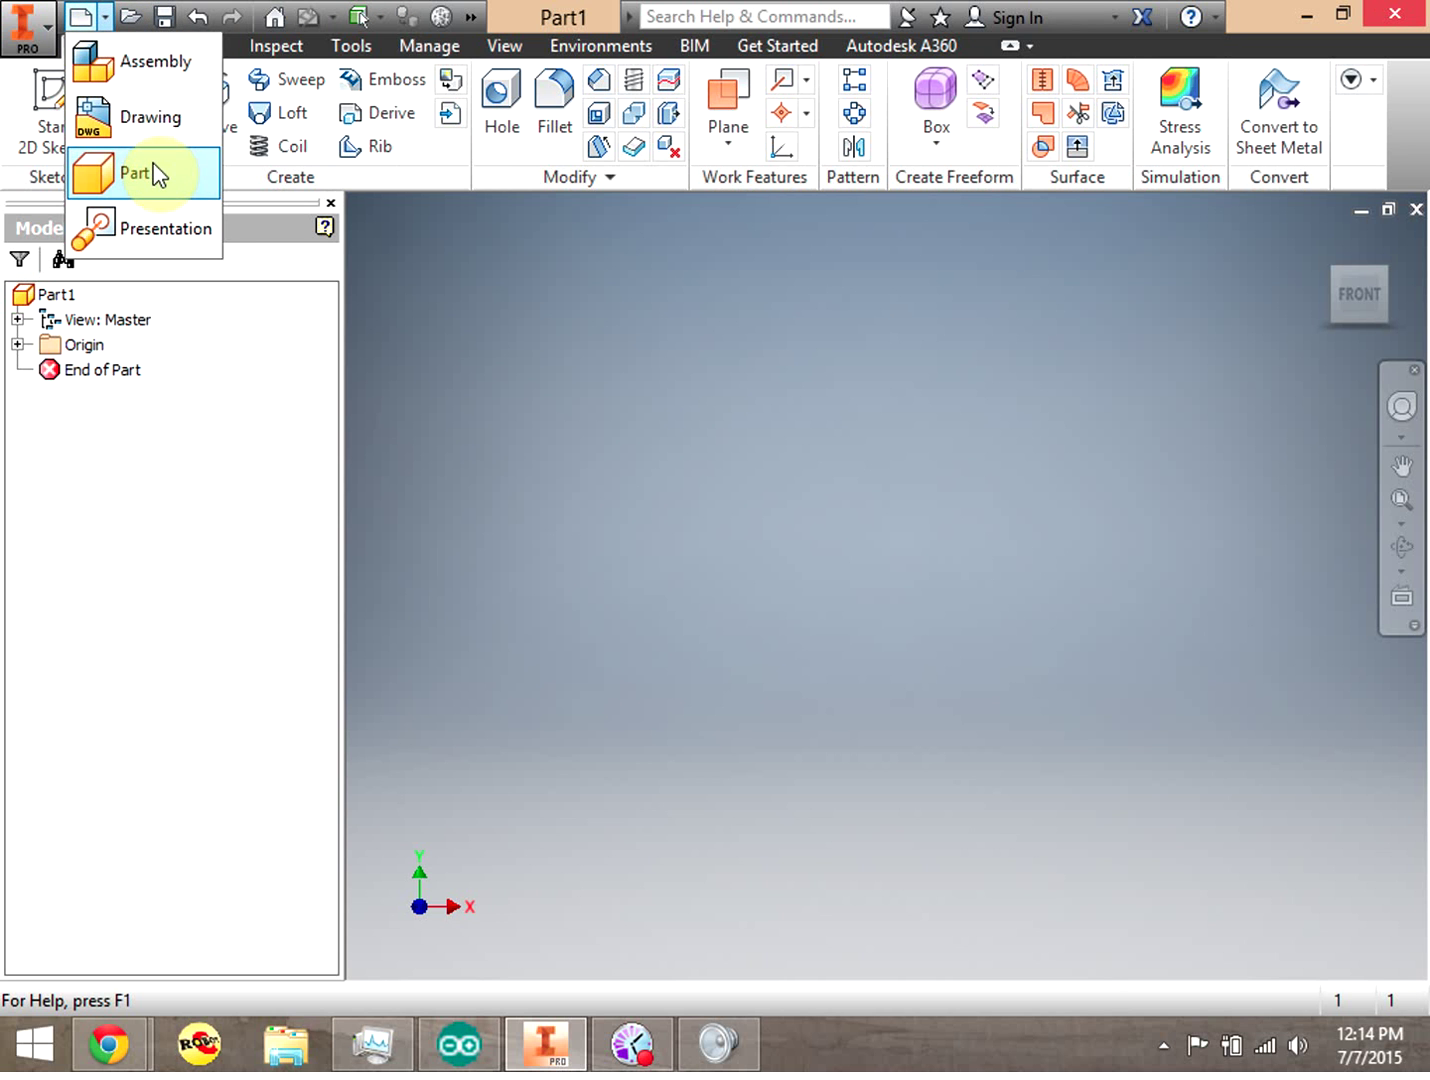
pyautogui.click(249, 567)
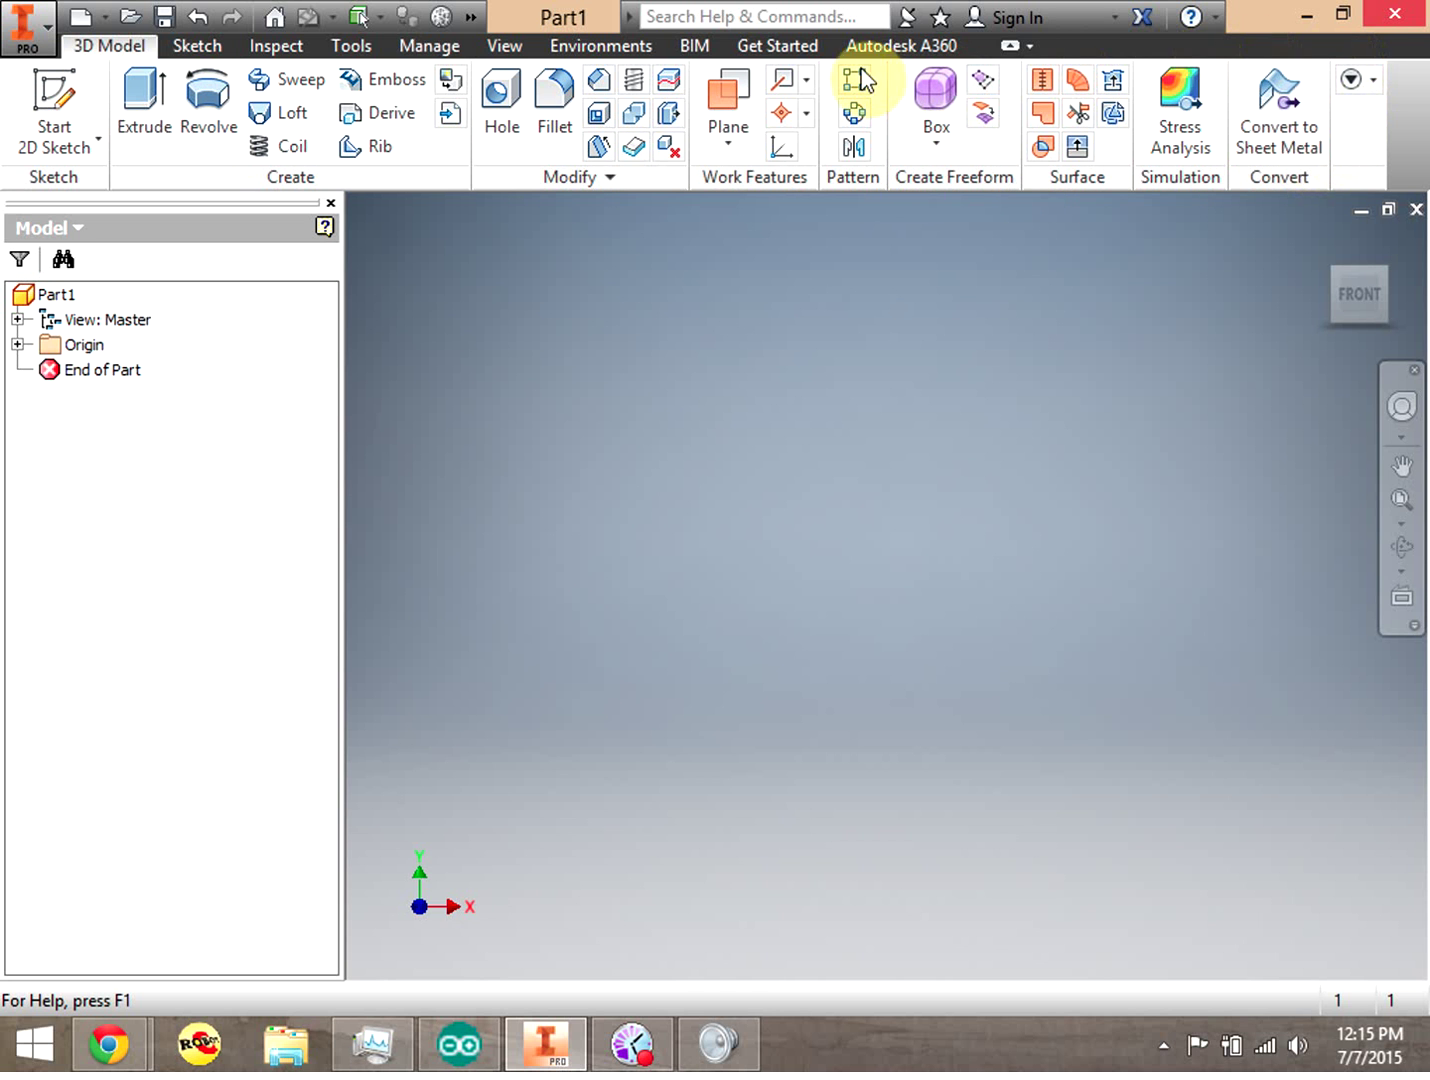
pyautogui.click(190, 42)
pyautogui.click(282, 48)
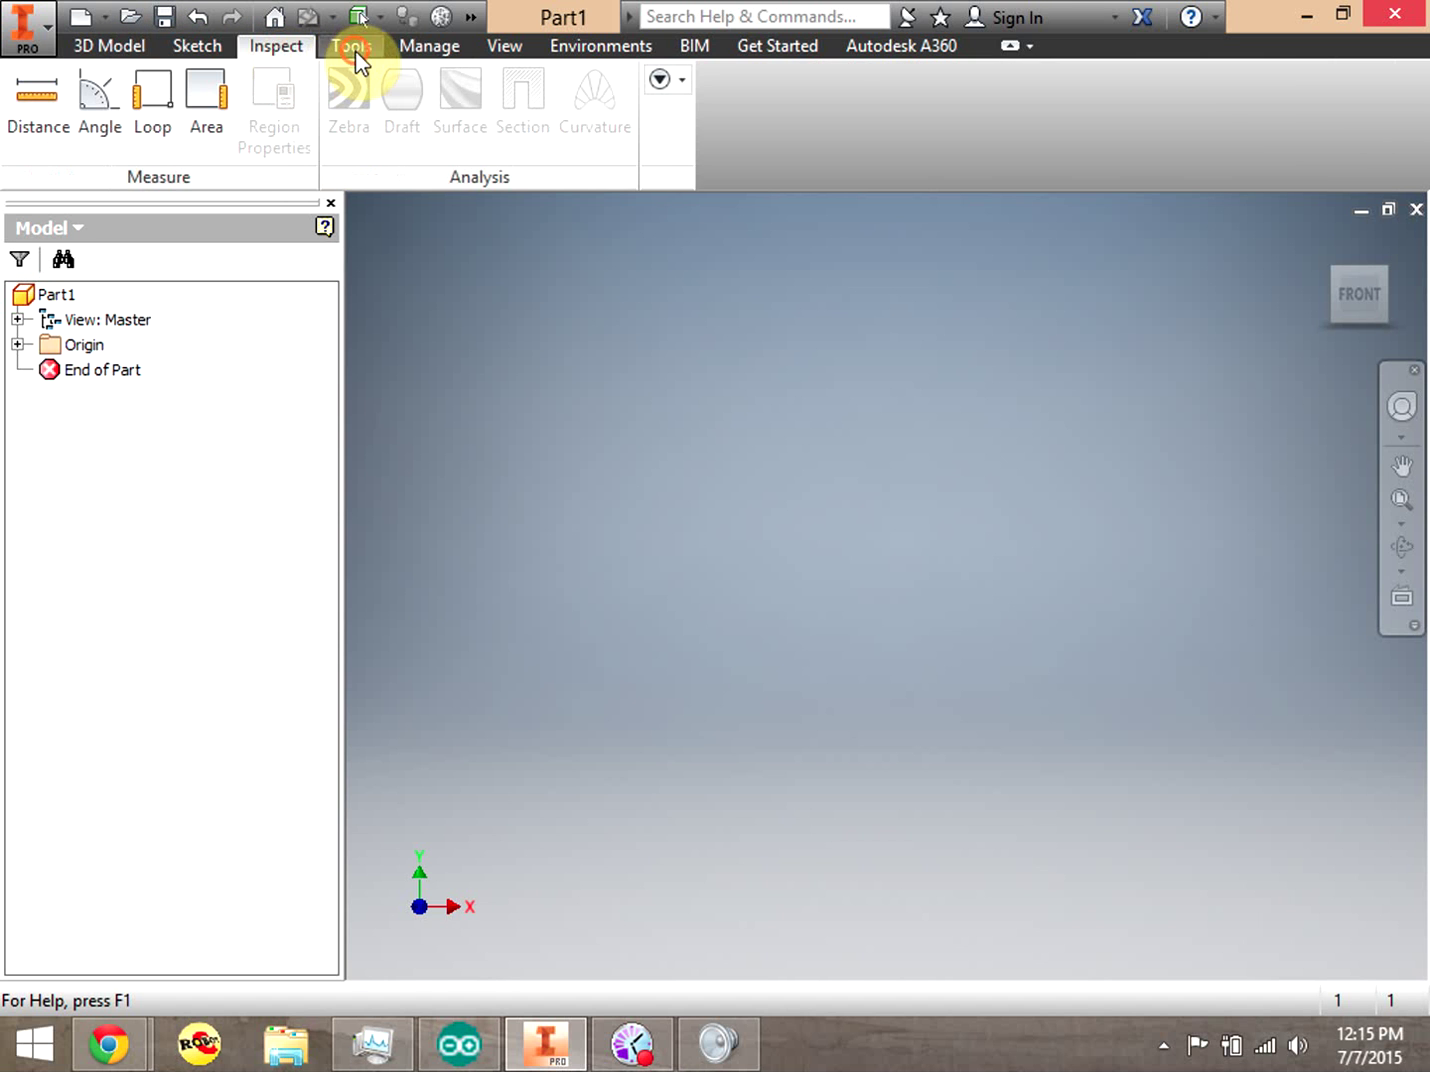
pyautogui.click(355, 50)
pyautogui.click(507, 47)
pyautogui.click(596, 45)
pyautogui.click(695, 46)
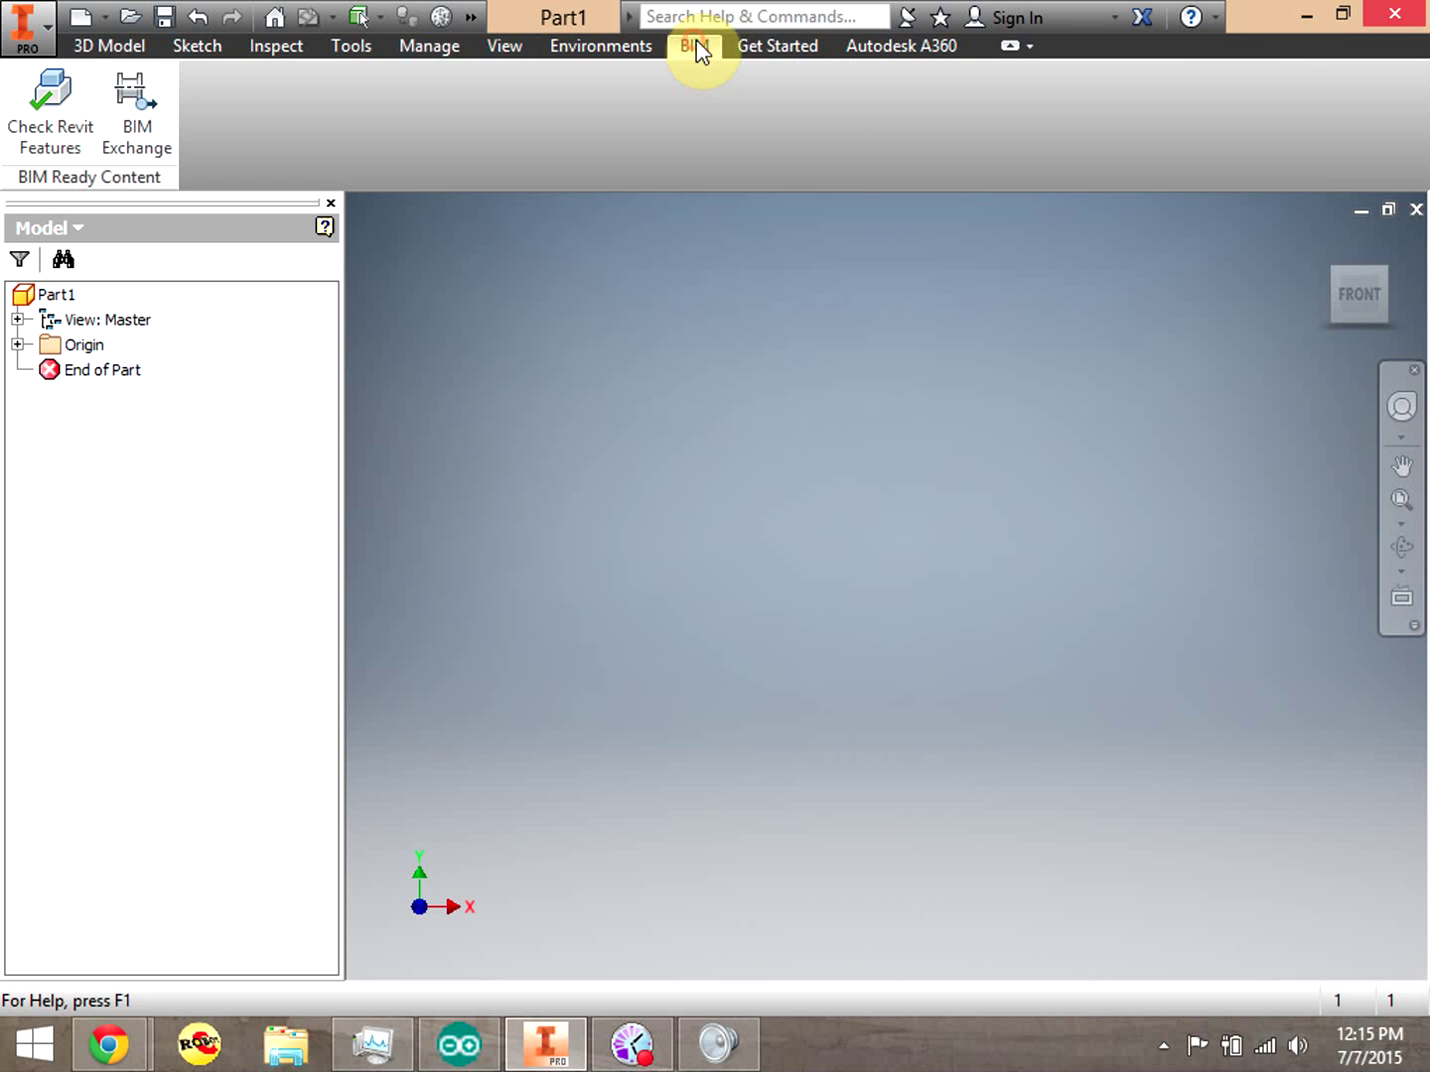
pyautogui.click(777, 49)
pyautogui.click(881, 50)
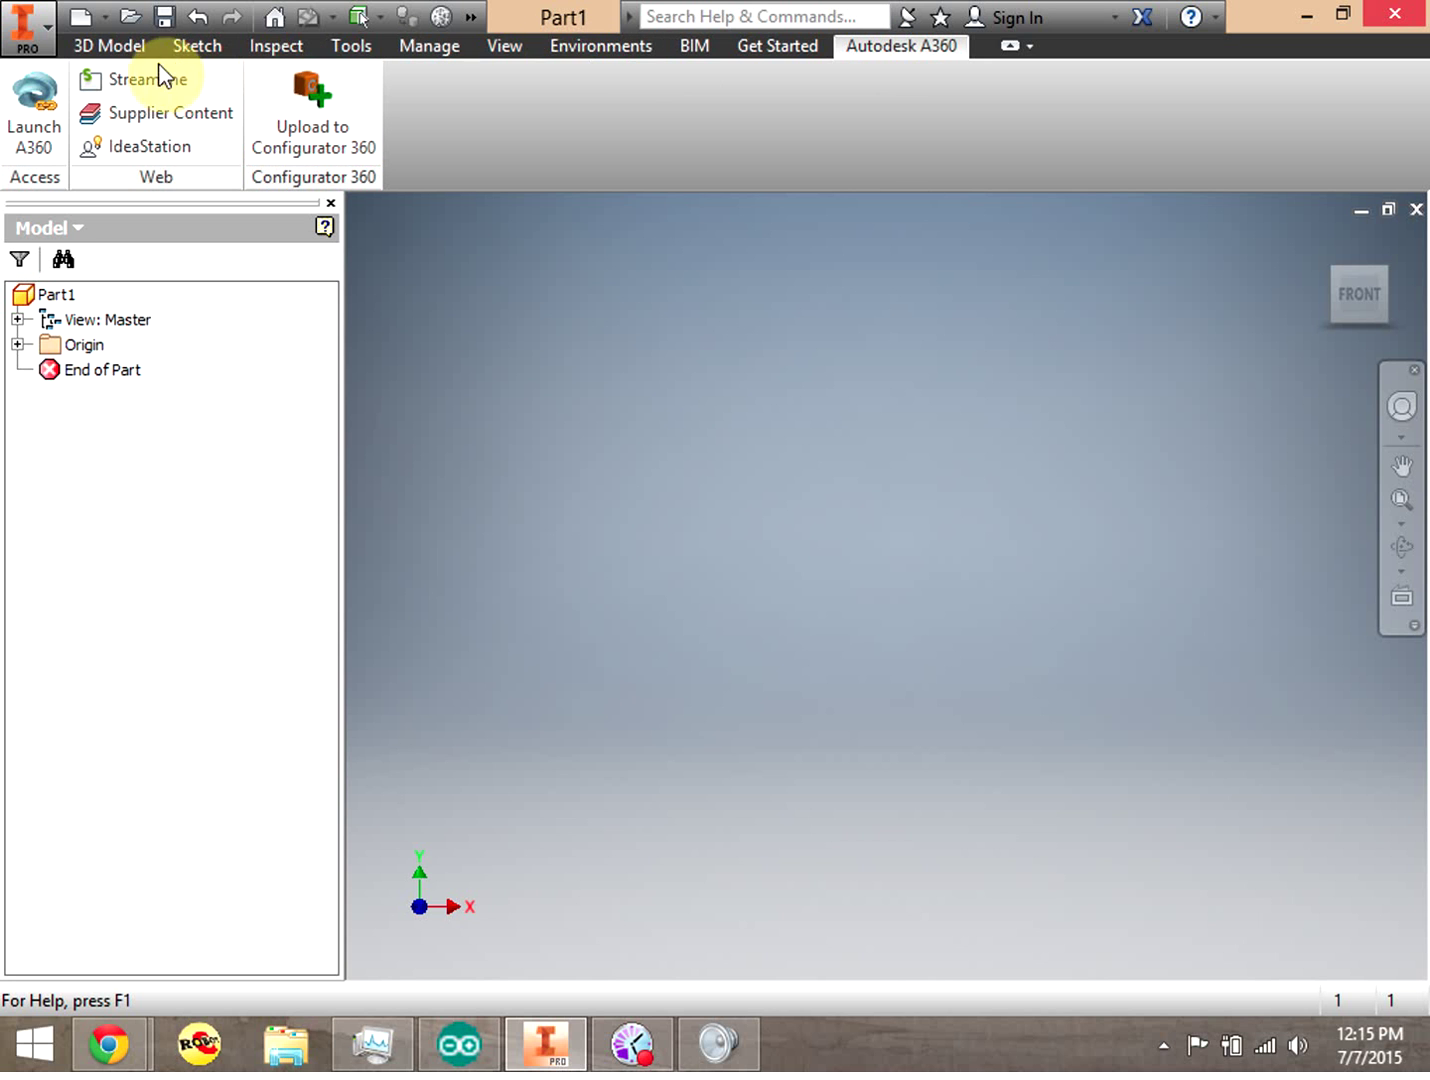
pyautogui.click(591, 47)
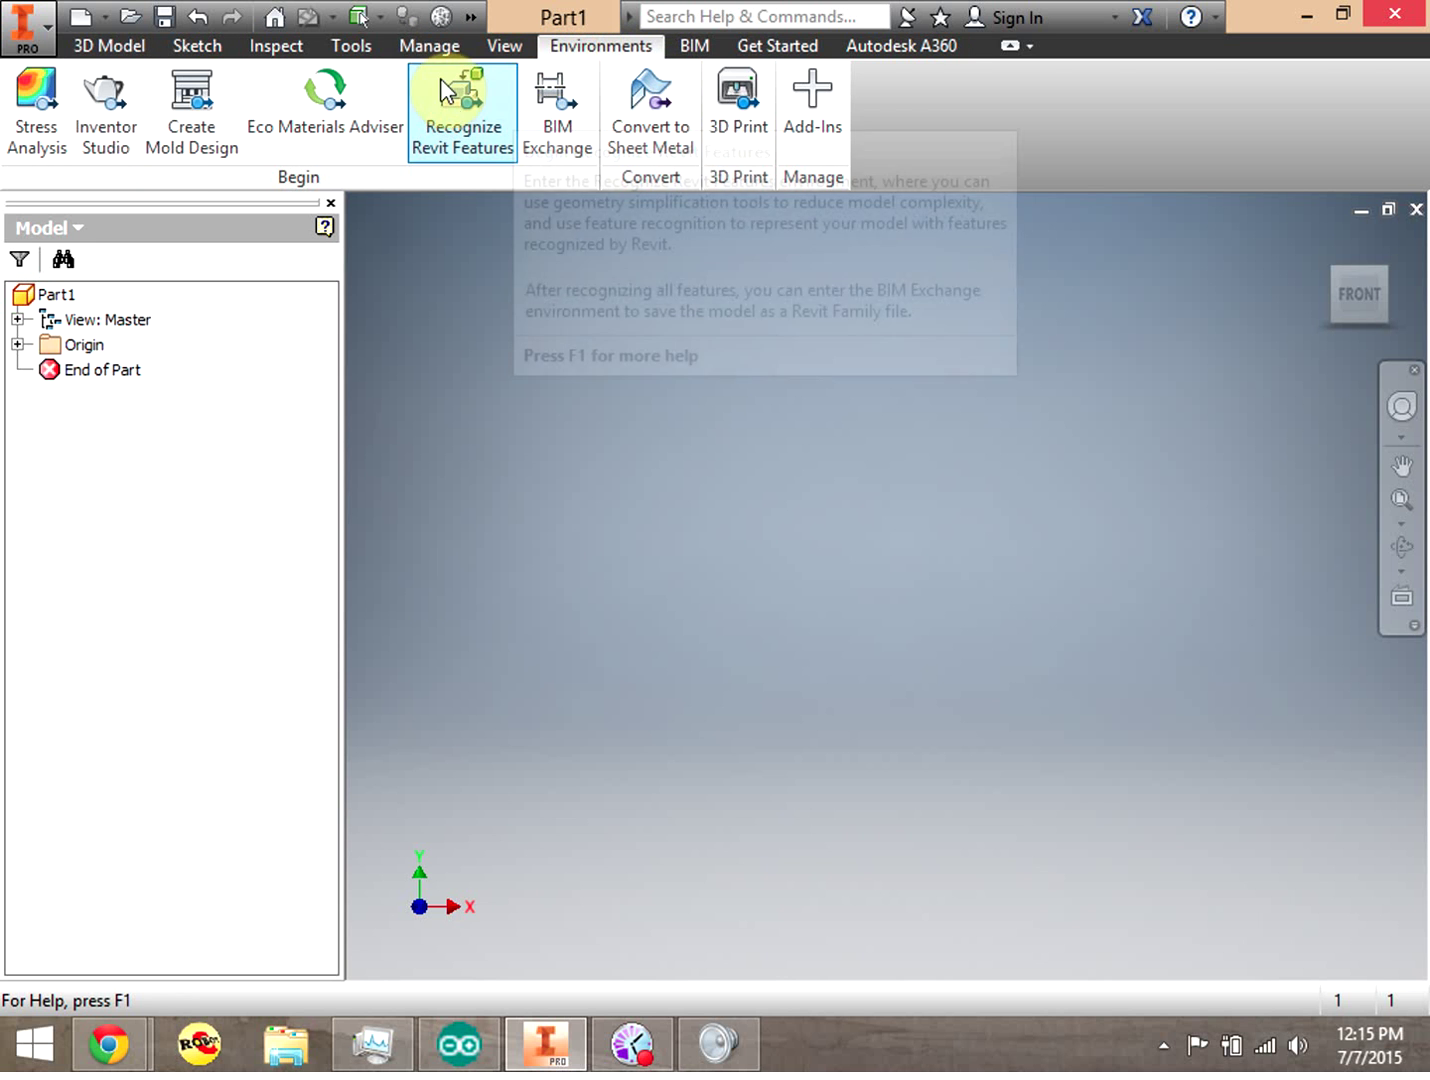
pyautogui.click(509, 45)
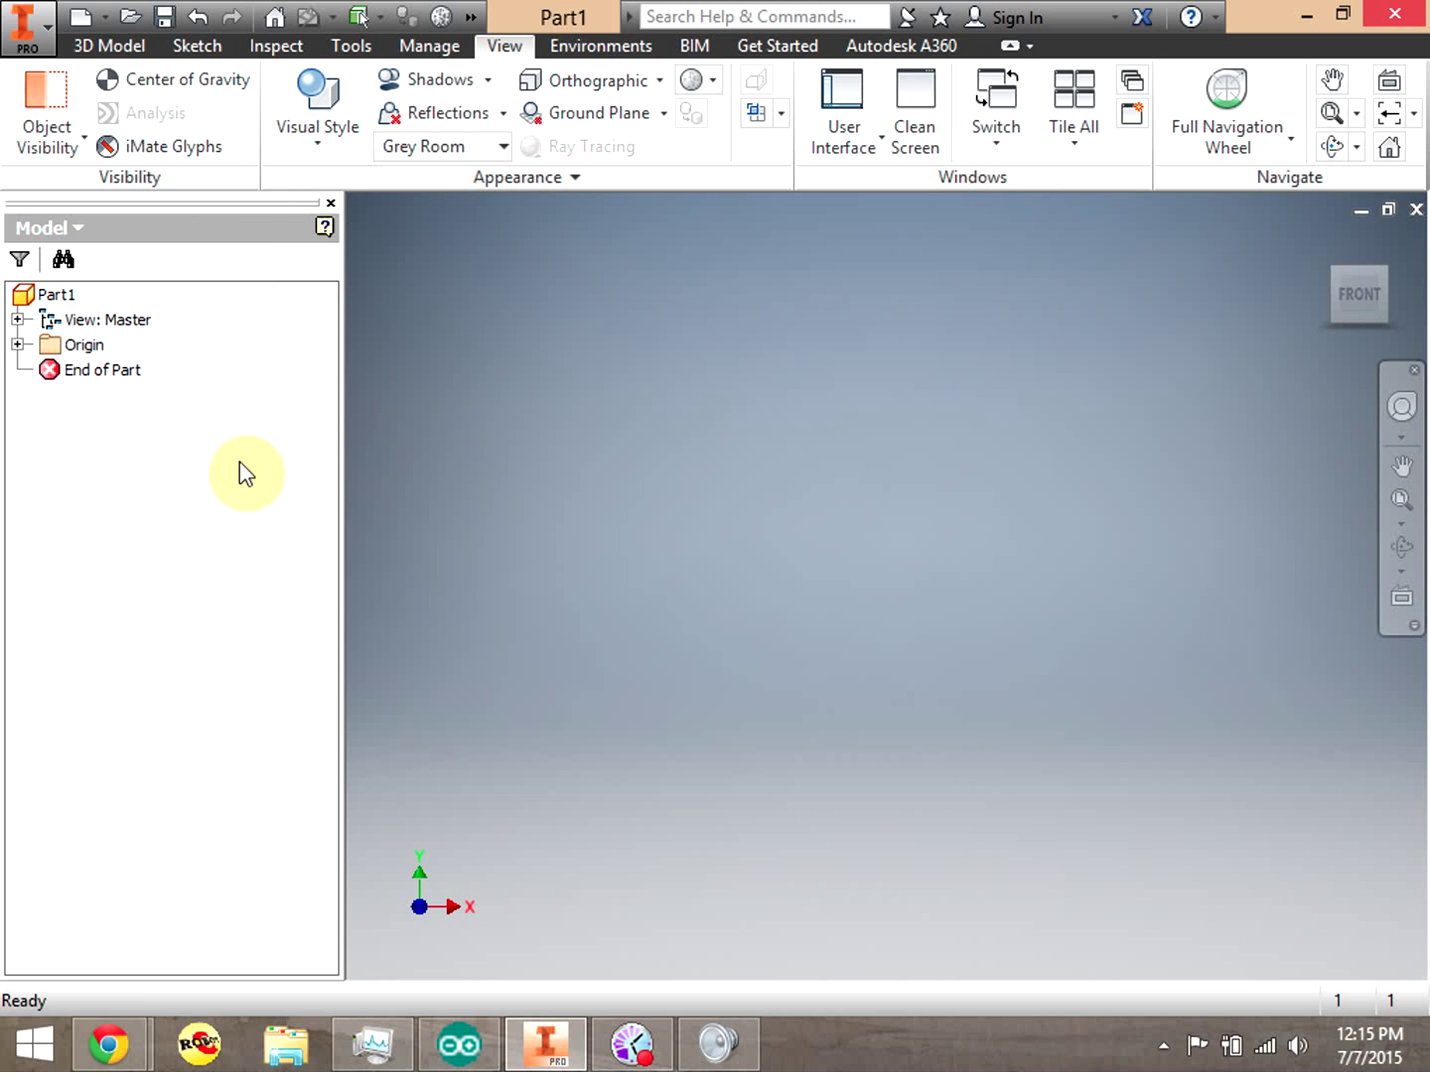
pyautogui.click(53, 320)
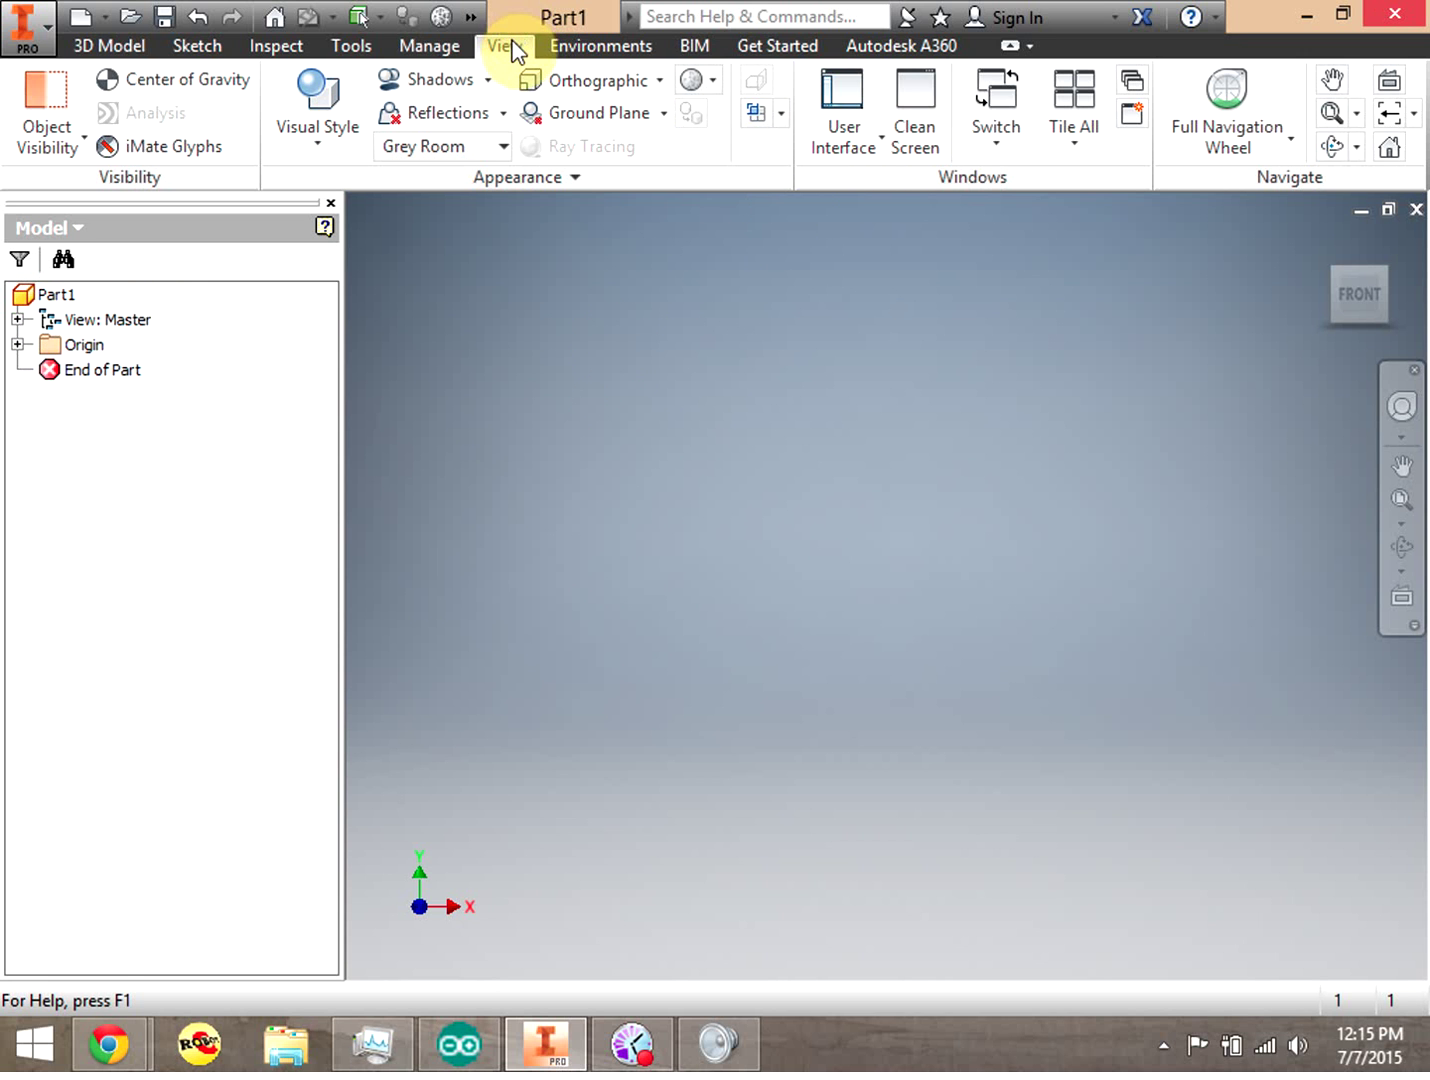
# Hide the model browser and show it again
pyautogui.click(872, 123)
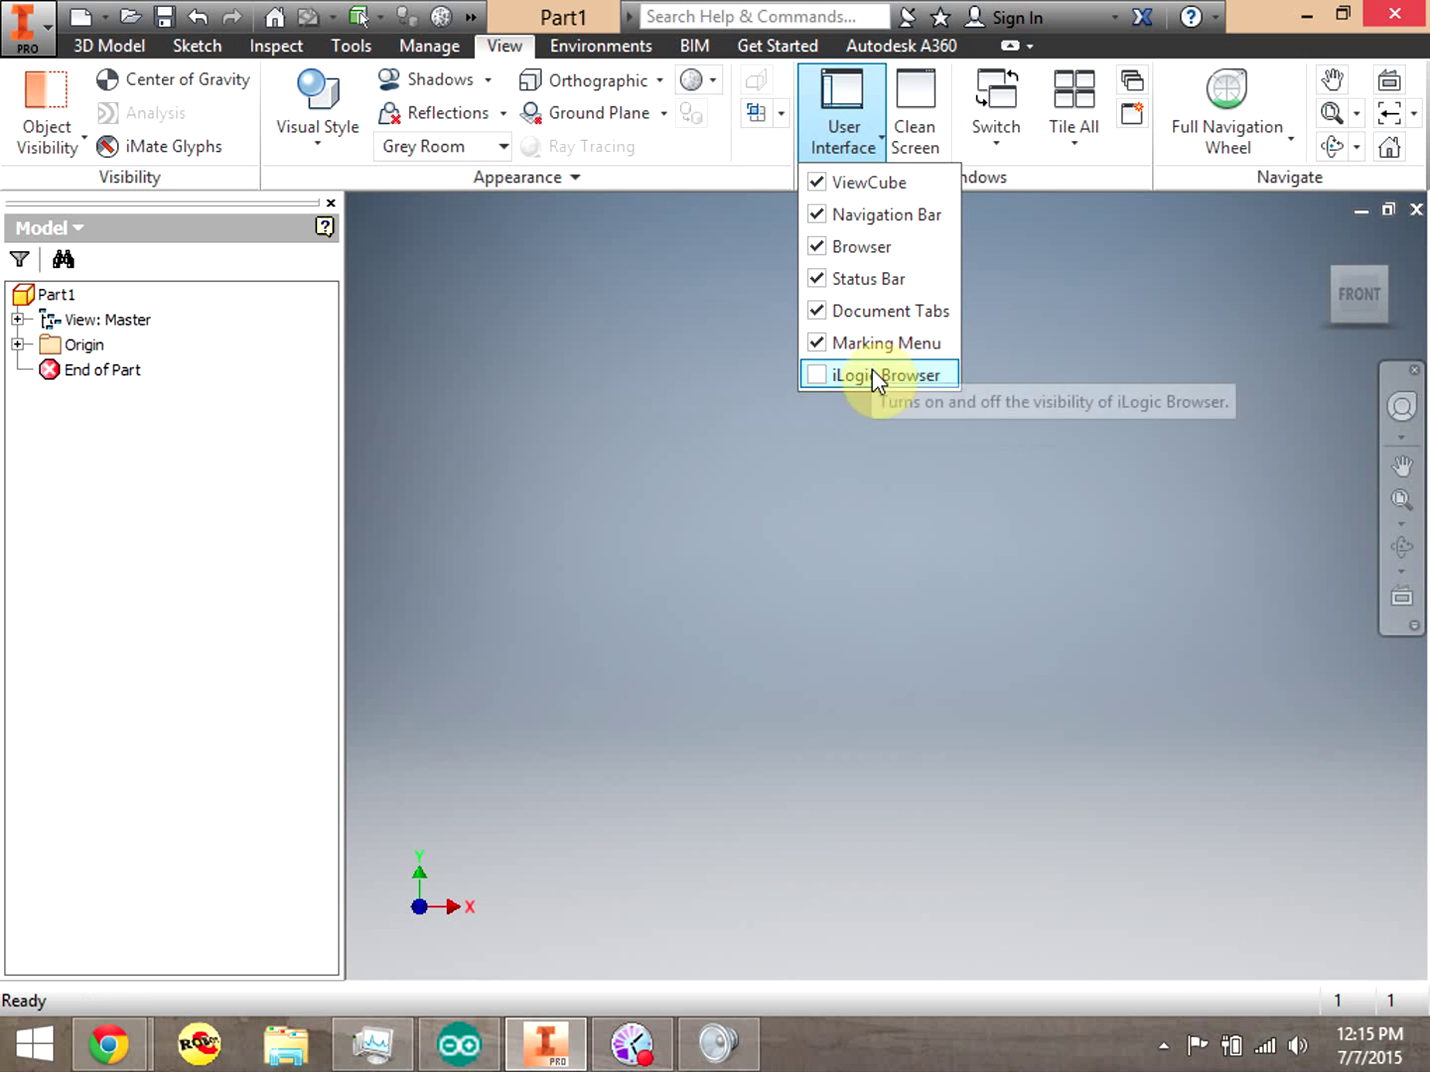
pyautogui.click(816, 248)
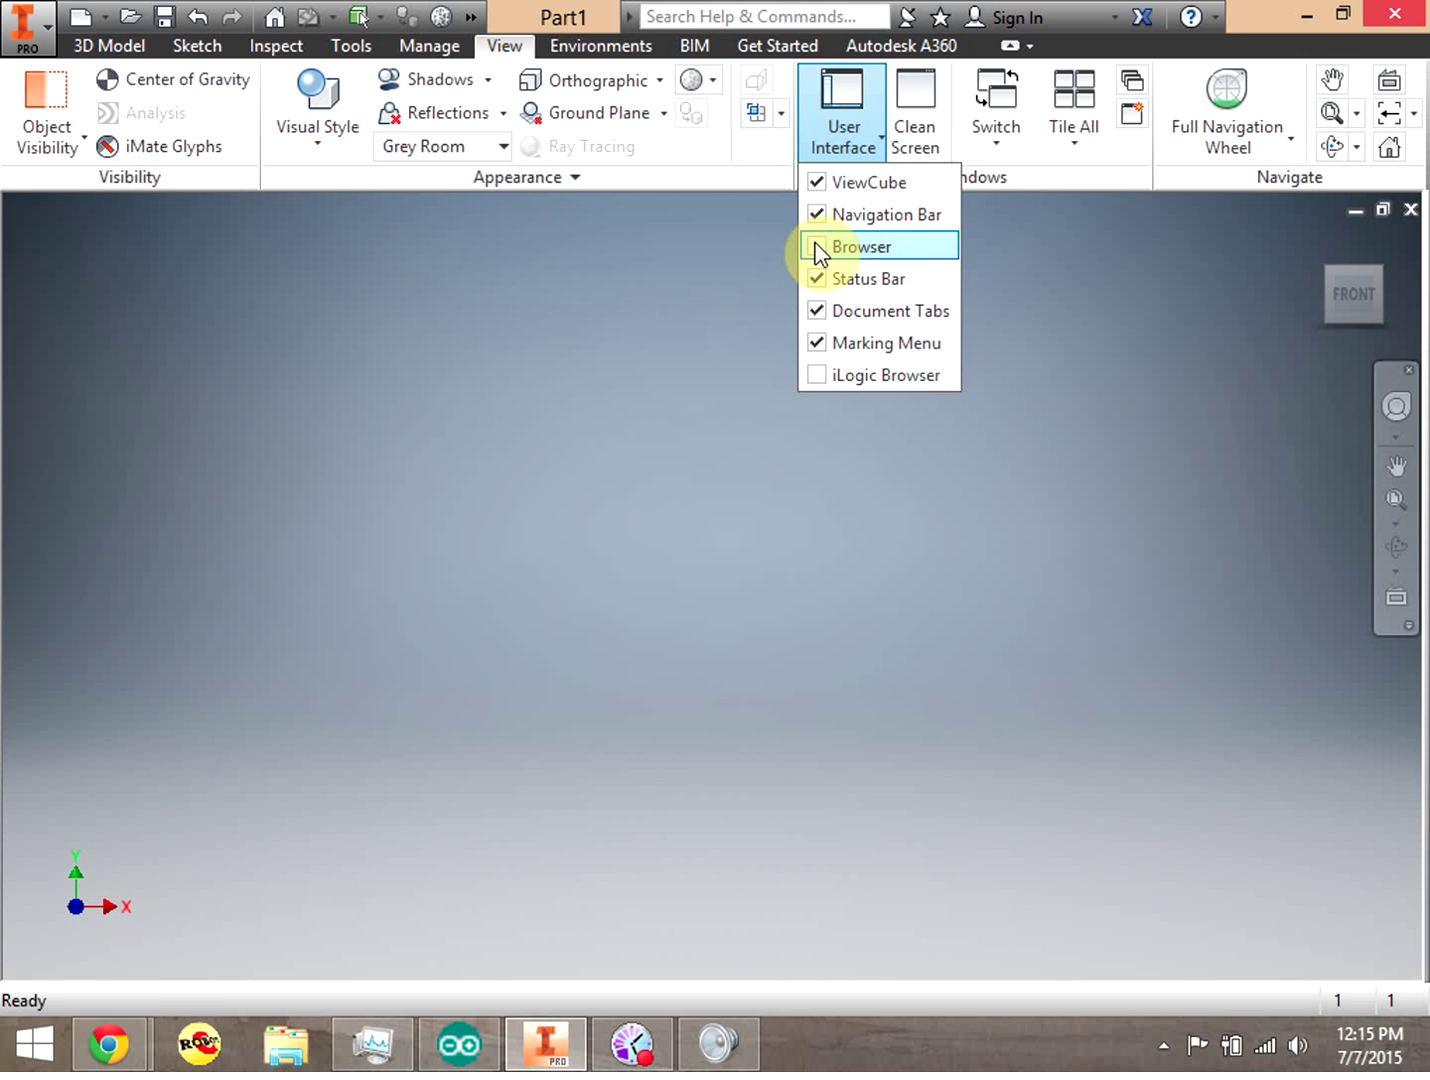
pyautogui.click(817, 249)
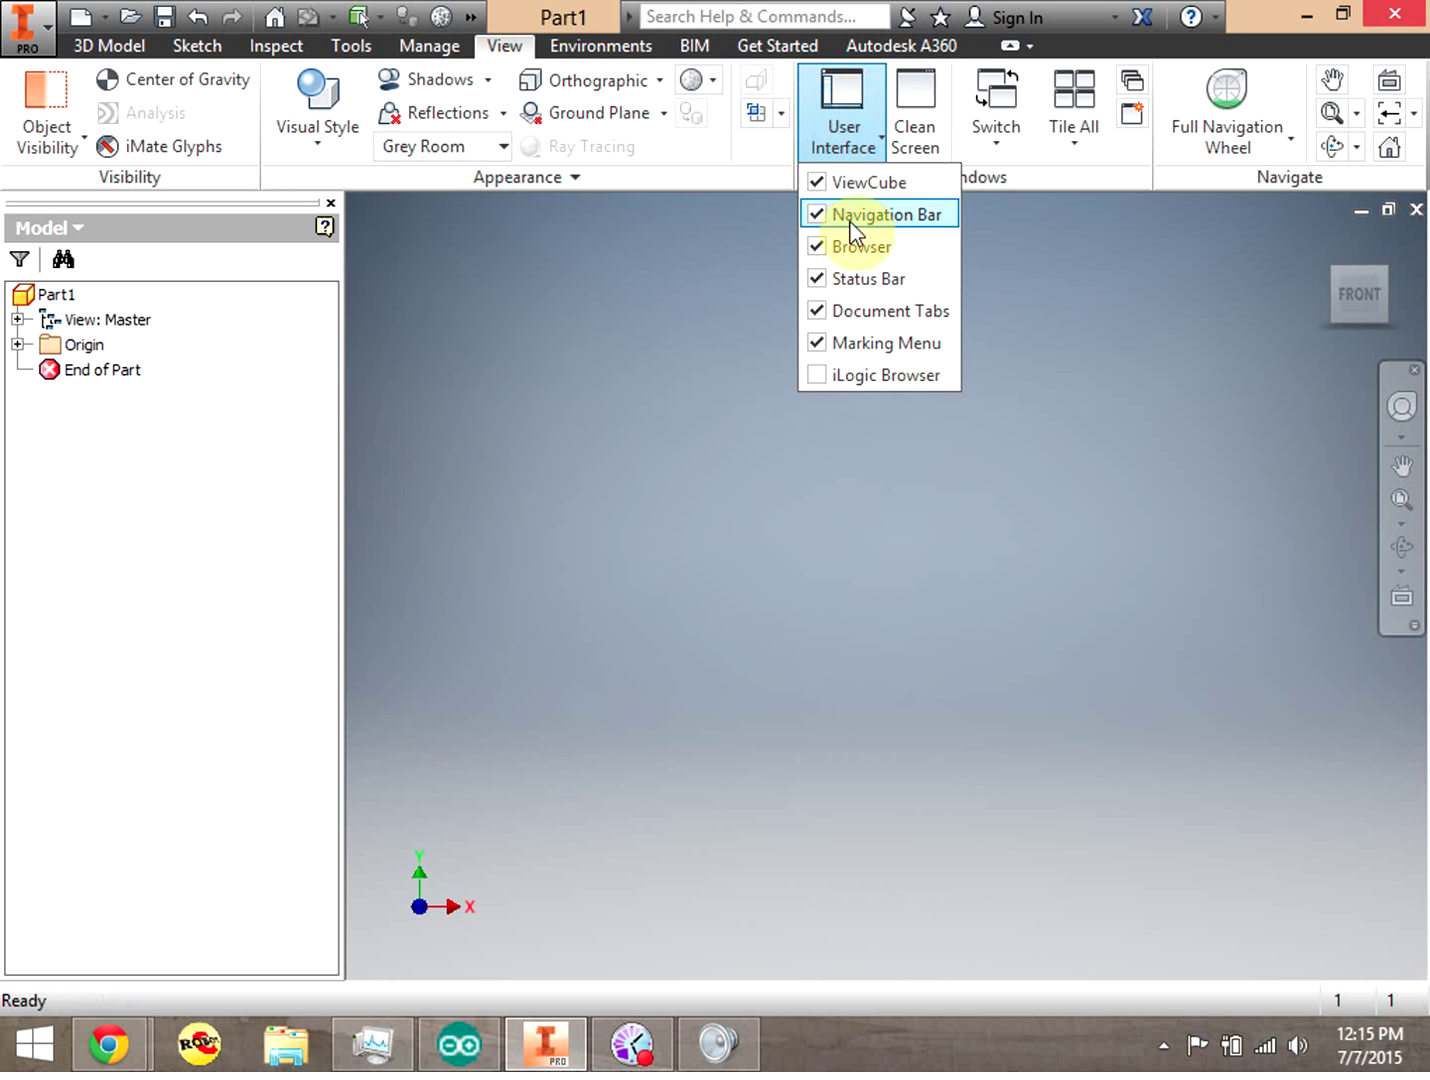
# Start a 2D sketch on the XZ plane with an offset of 0.000 in
pyautogui.click(119, 46)
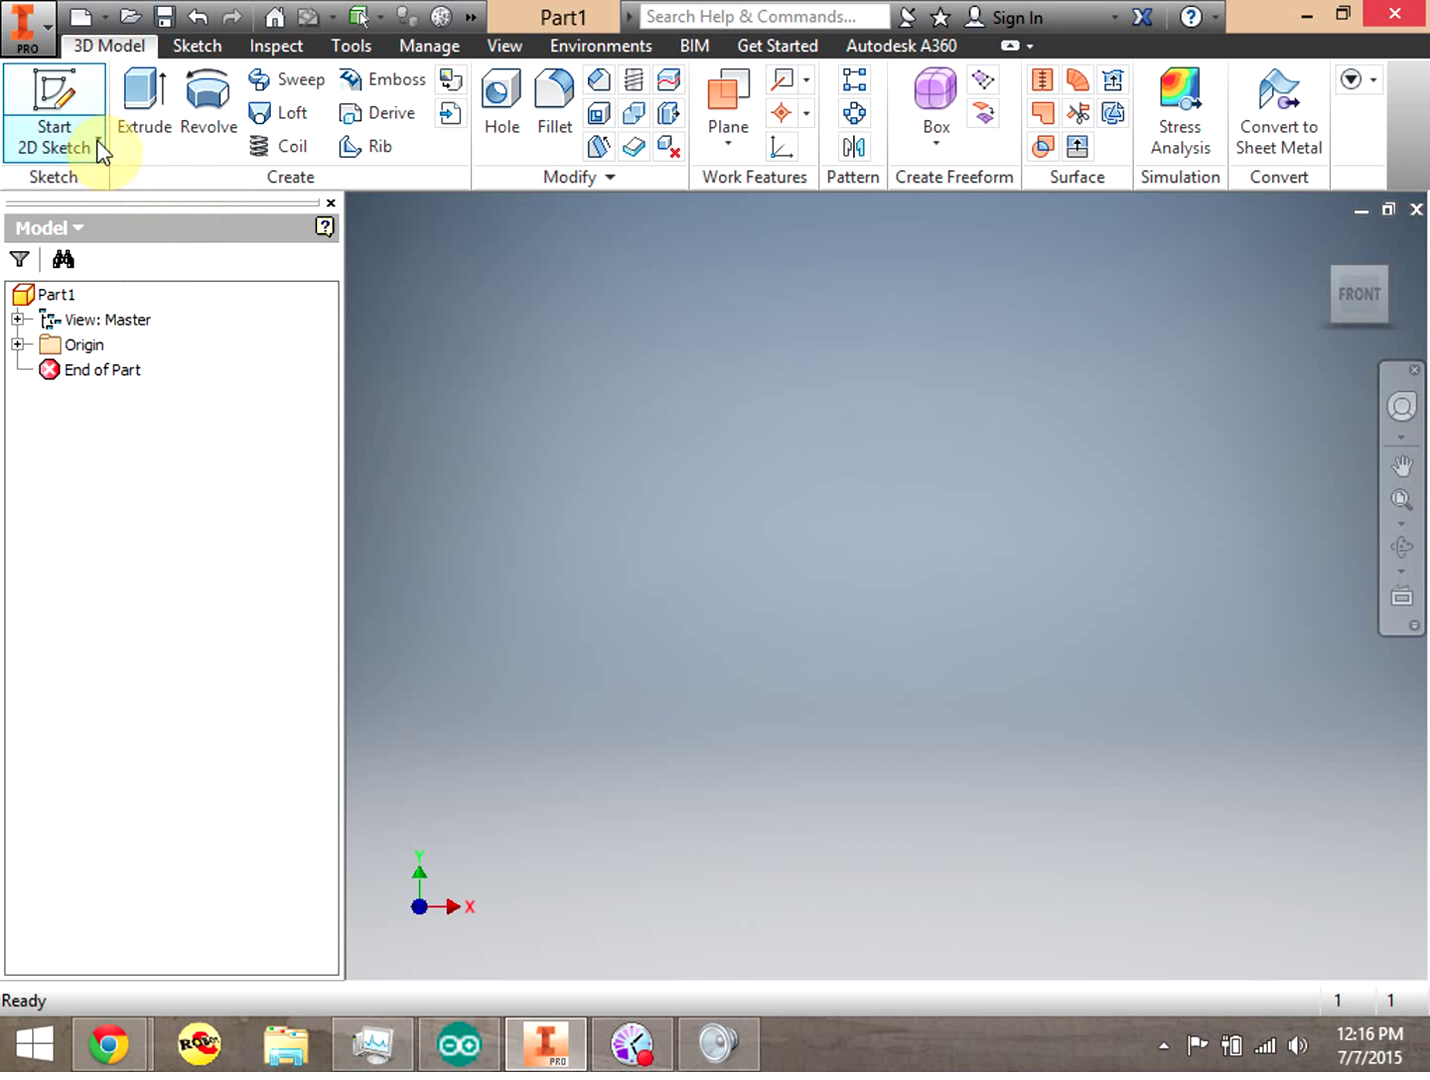
pyautogui.click(99, 145)
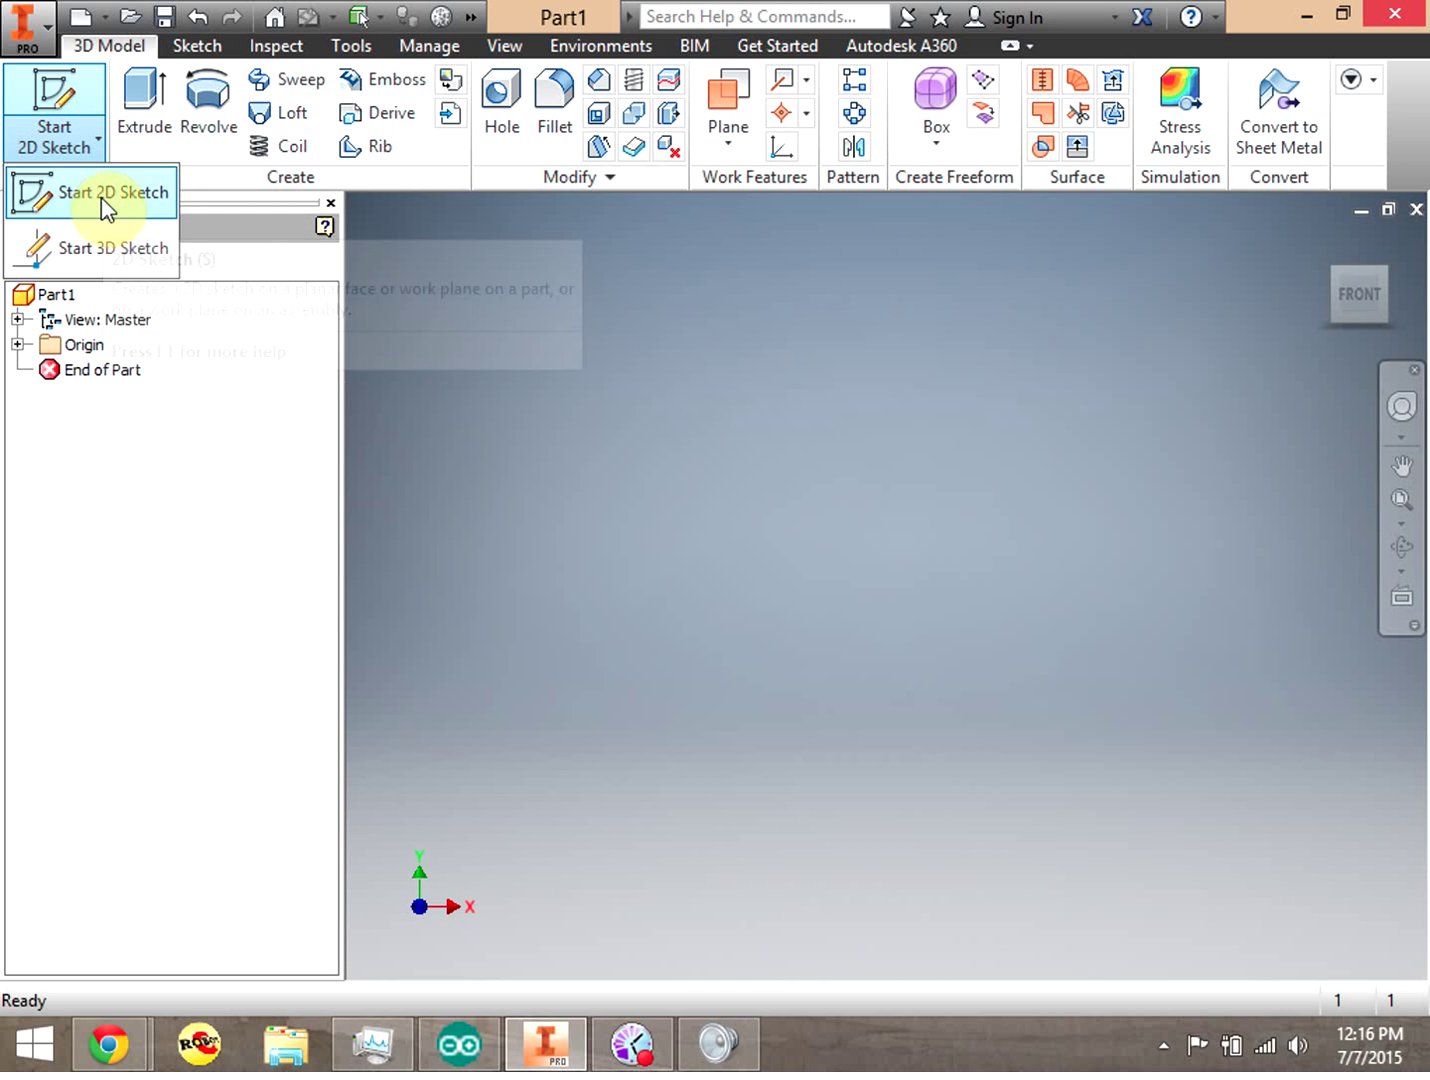
pyautogui.click(427, 320)
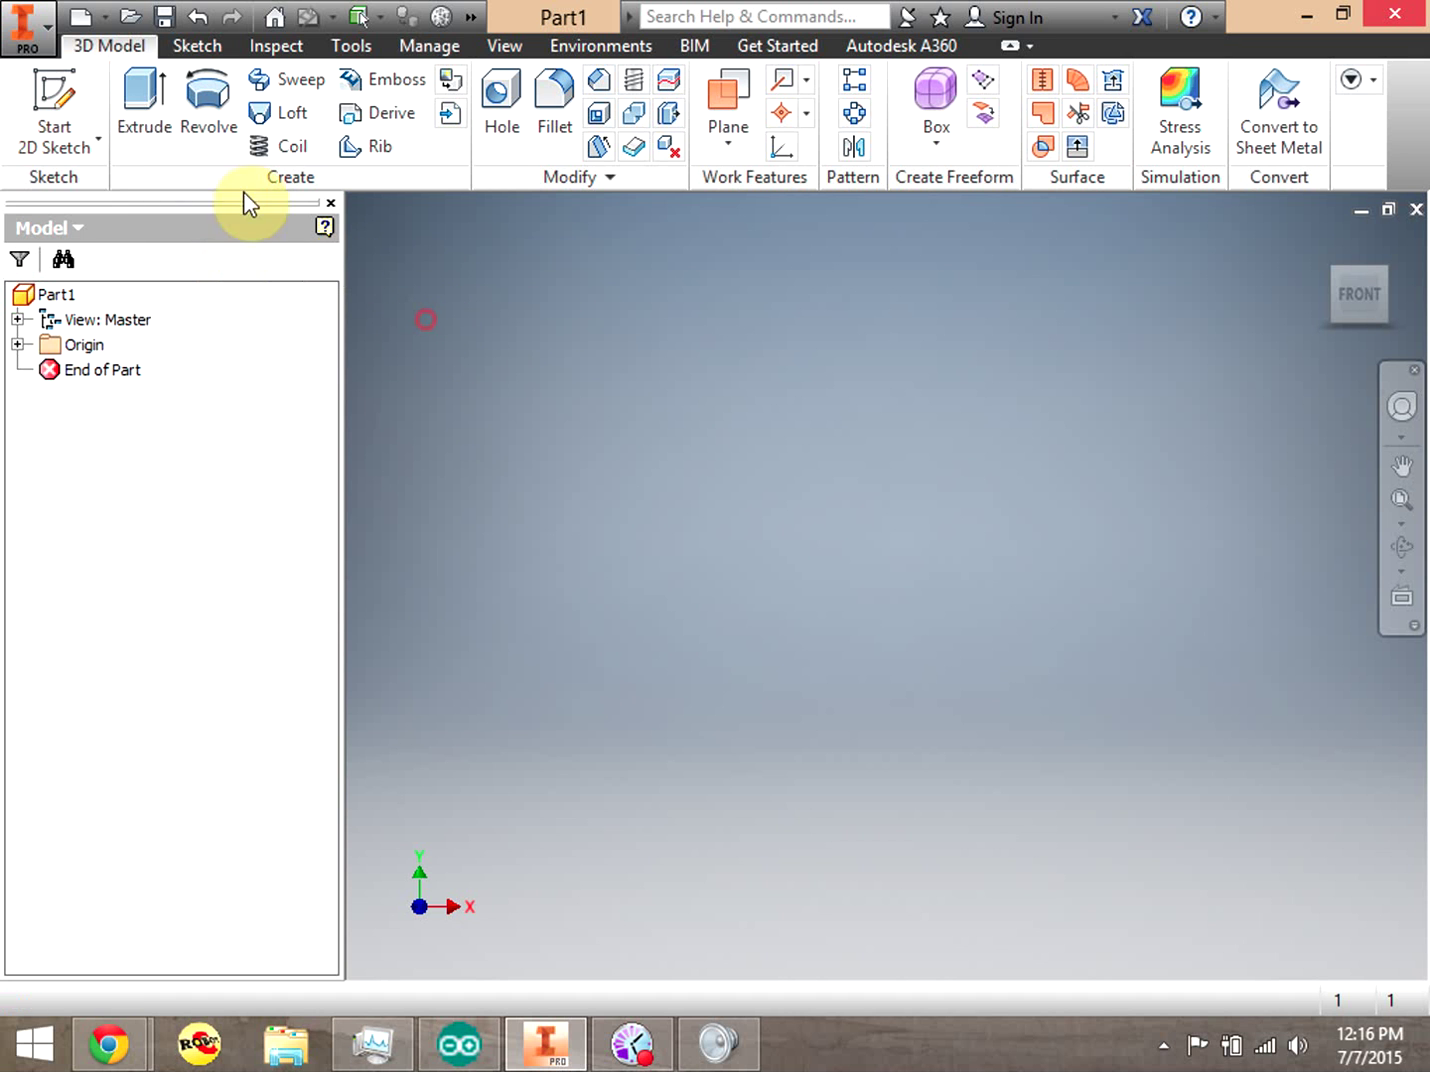
pyautogui.click(60, 91)
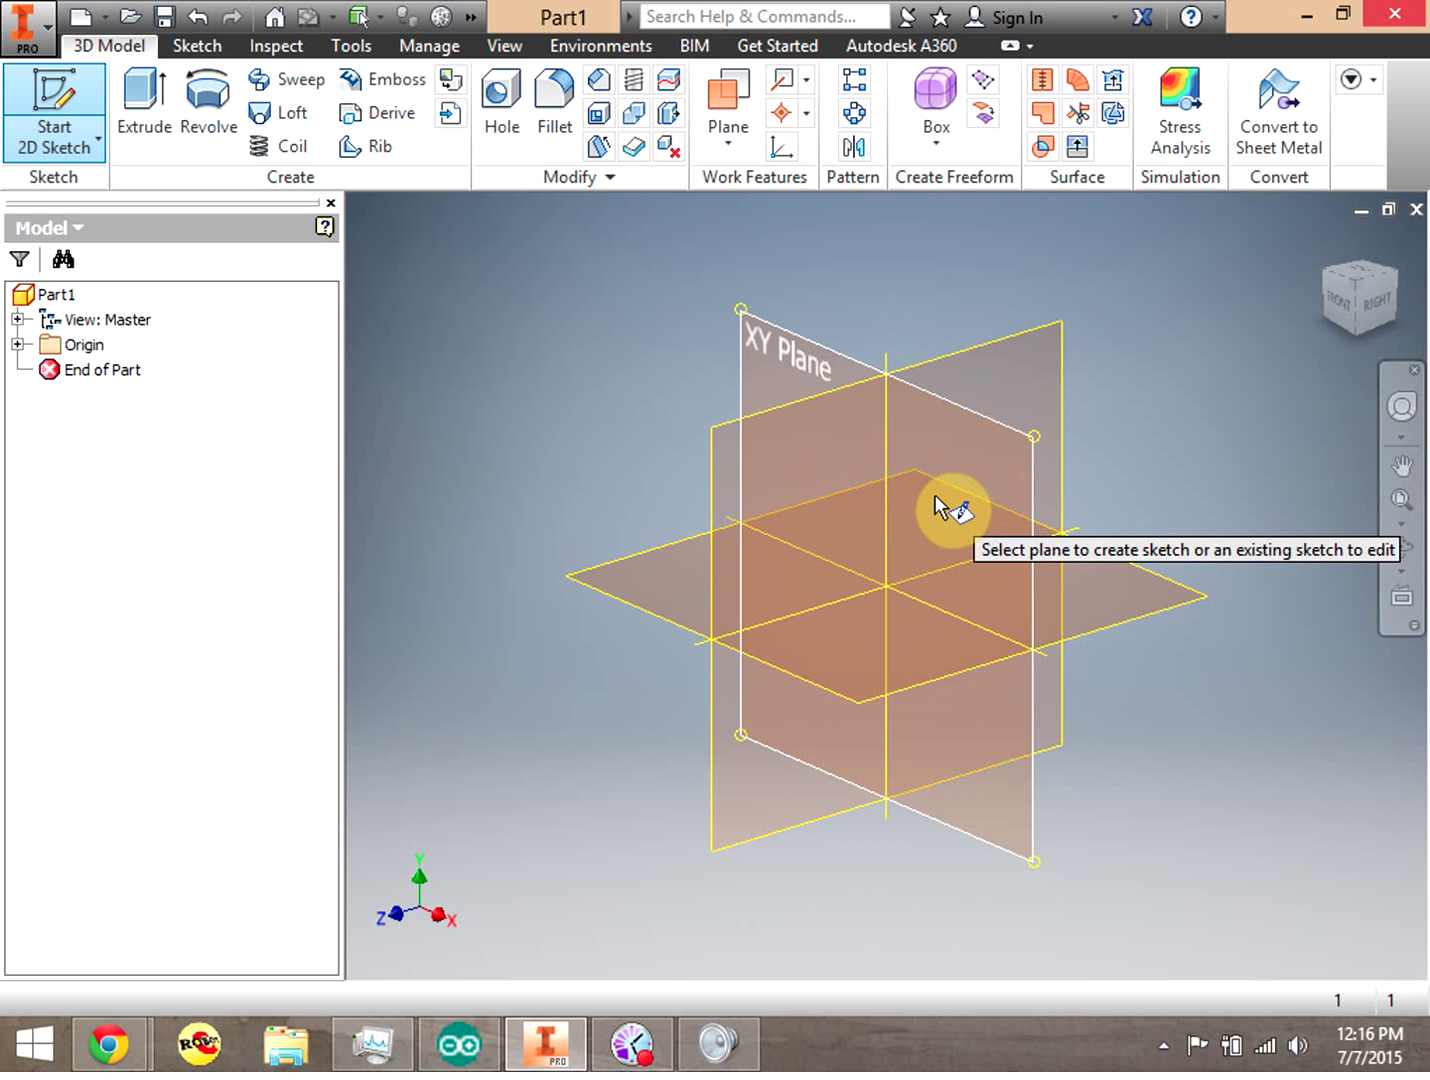
pyautogui.moveTo(937, 504)
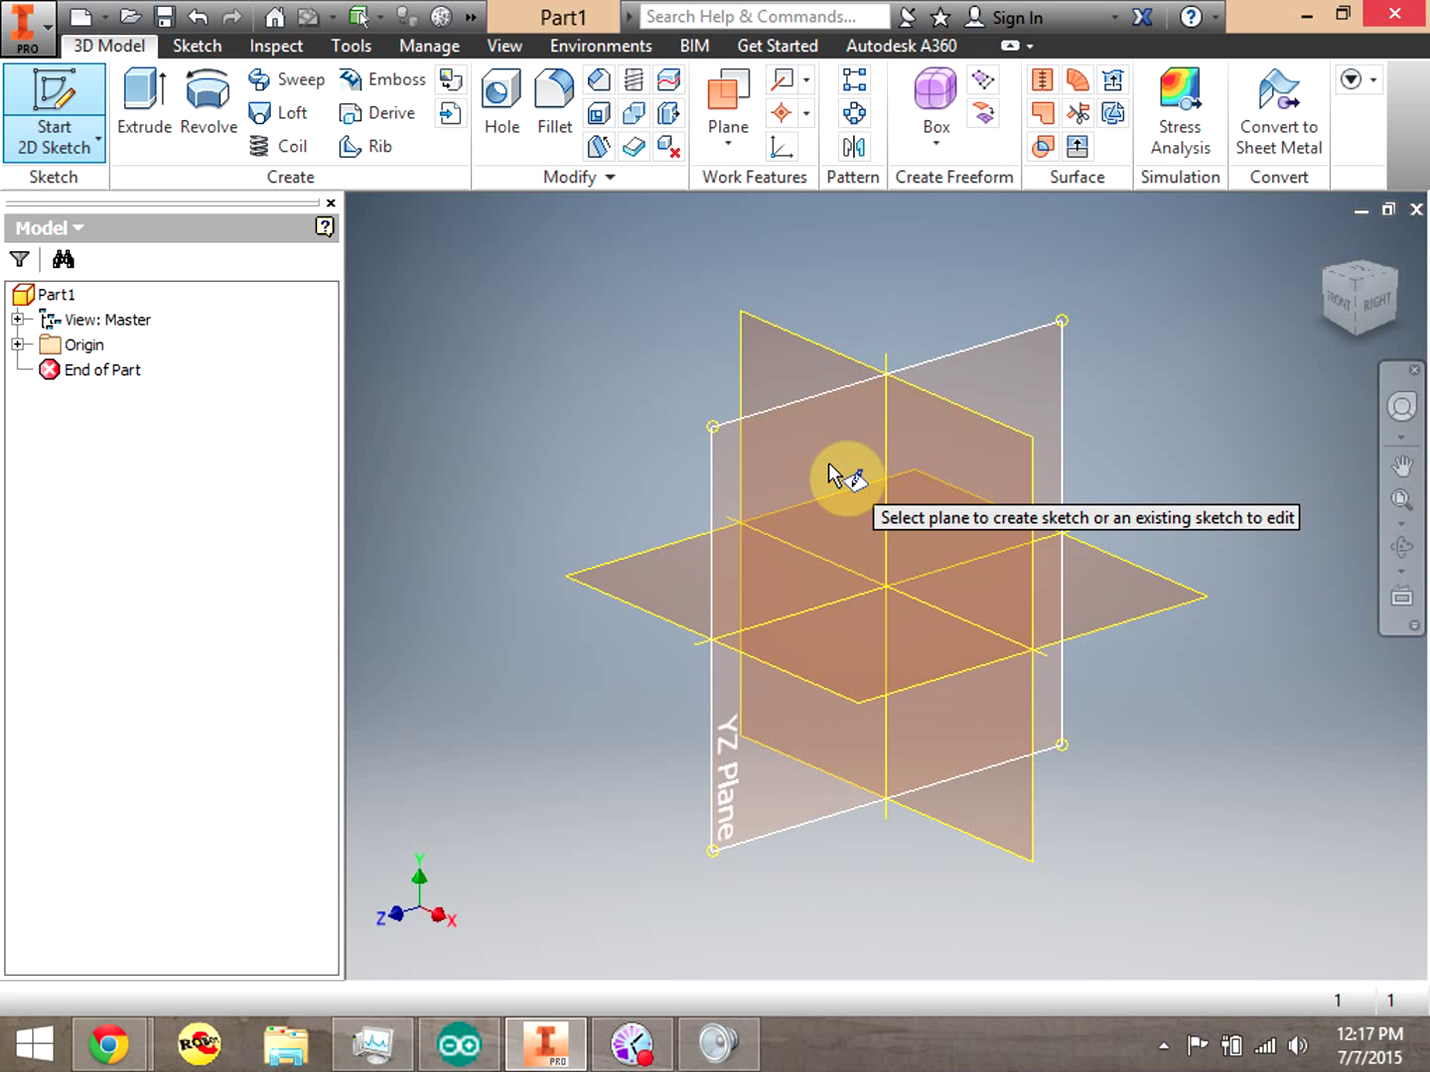
pyautogui.moveTo(827, 462)
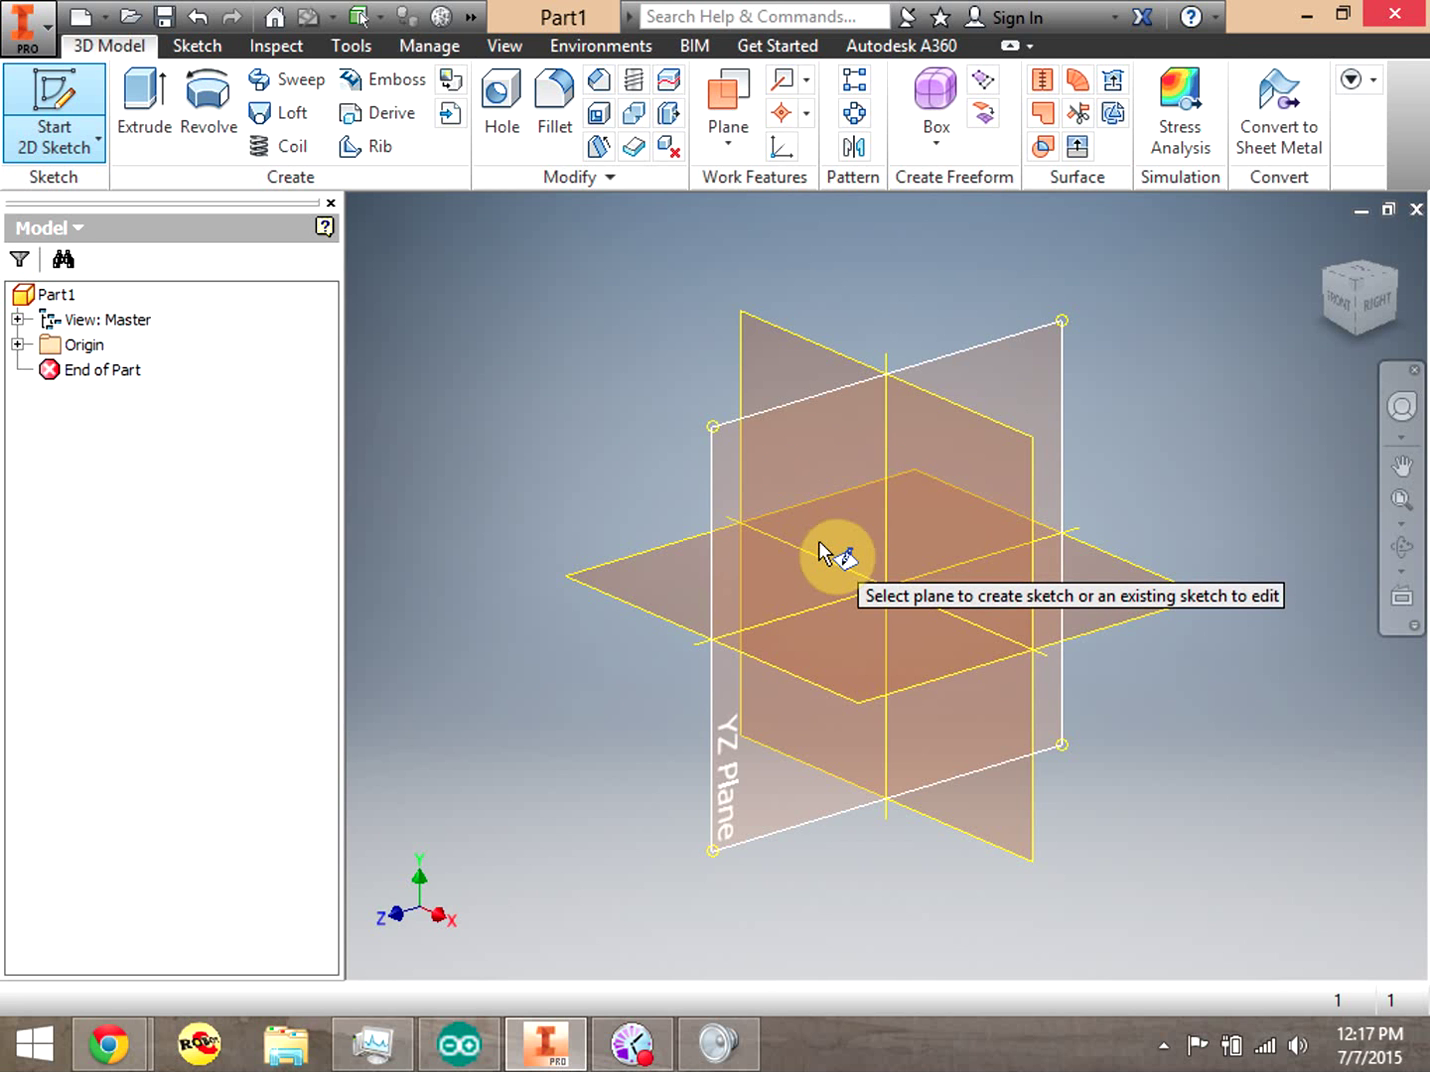
pyautogui.moveTo(818, 541)
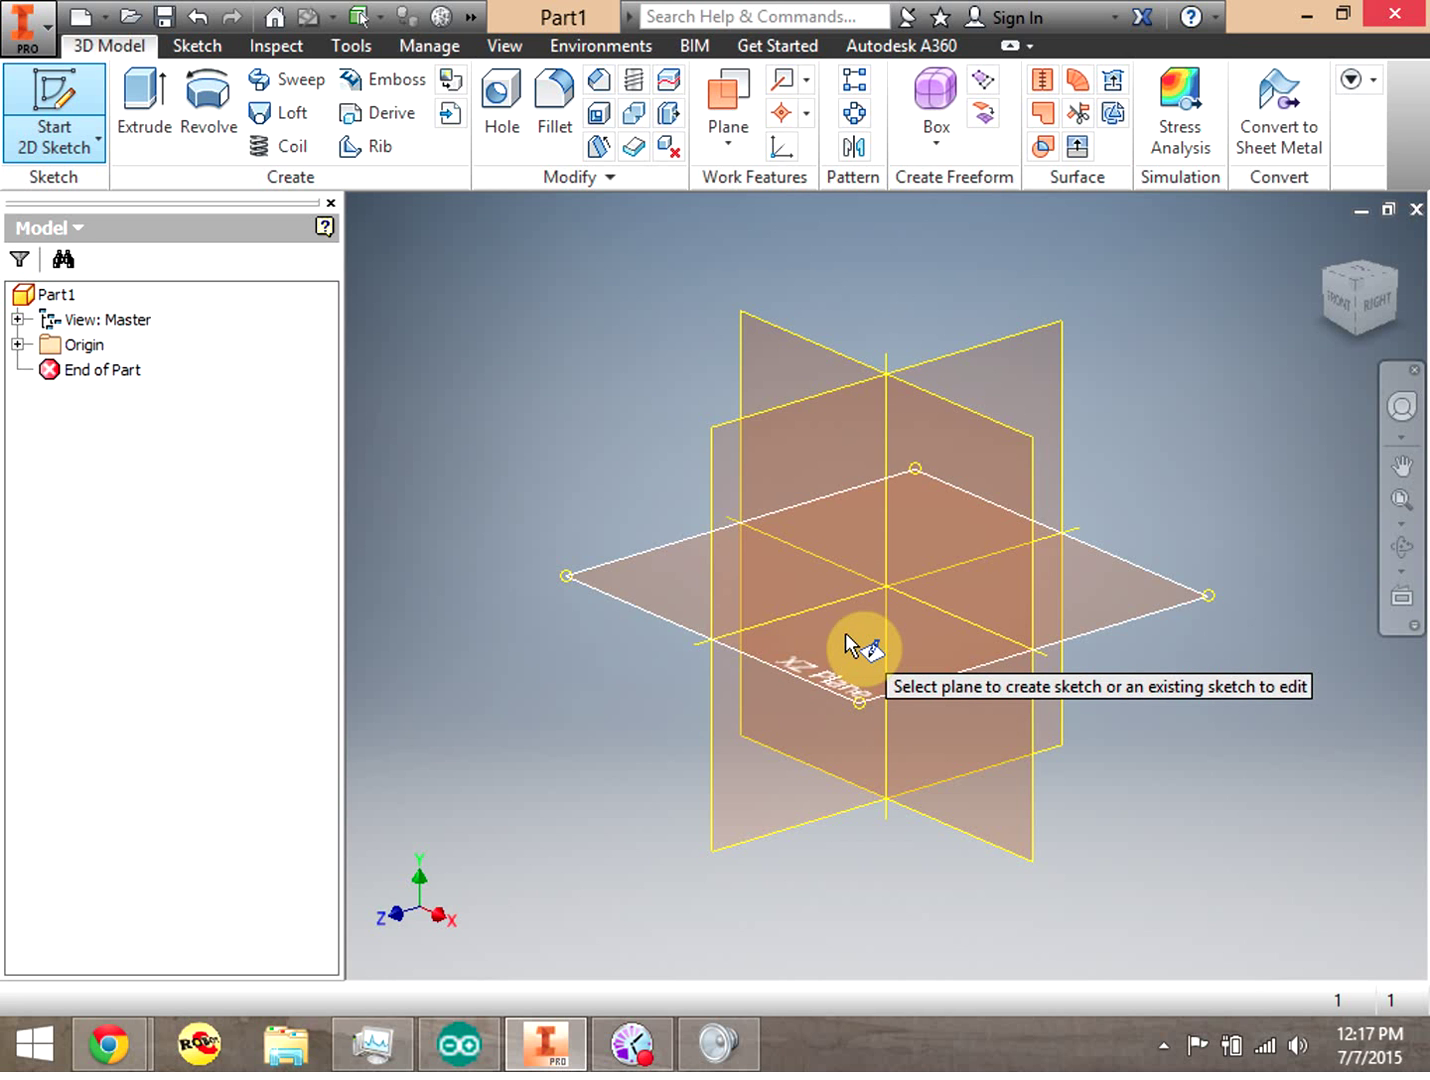
pyautogui.moveTo(845, 633)
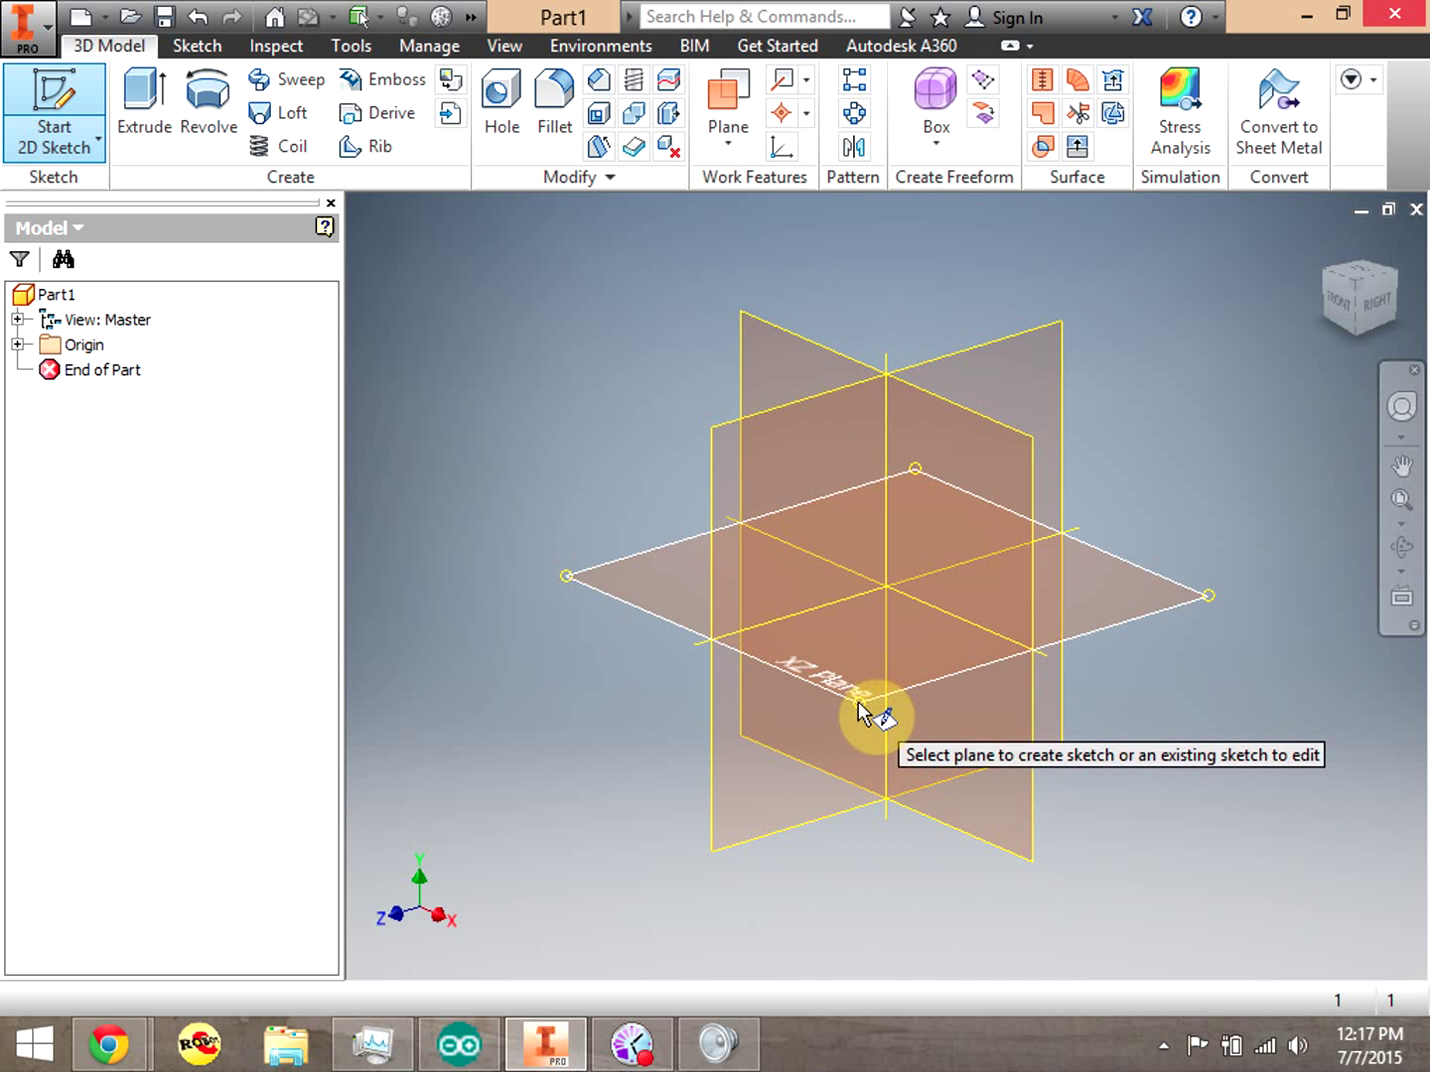
pyautogui.moveTo(859, 700)
pyautogui.mouseDown()
pyautogui.moveTo(853, 593)
pyautogui.moveTo(863, 692)
pyautogui.mouseUp()
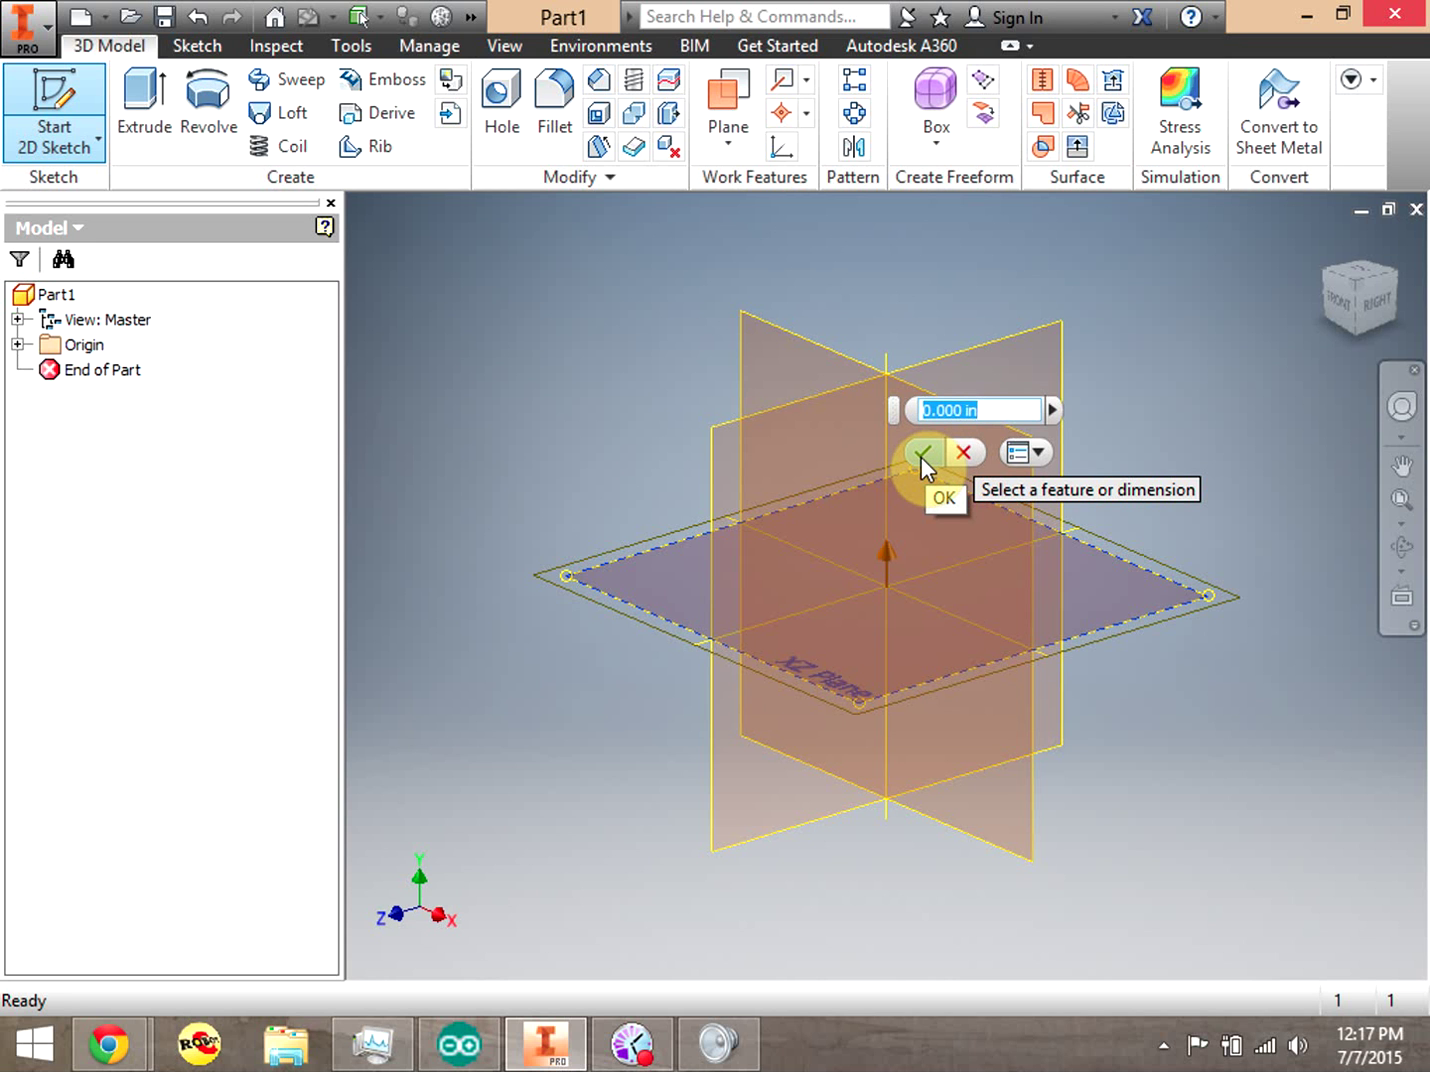
pyautogui.click(921, 457)
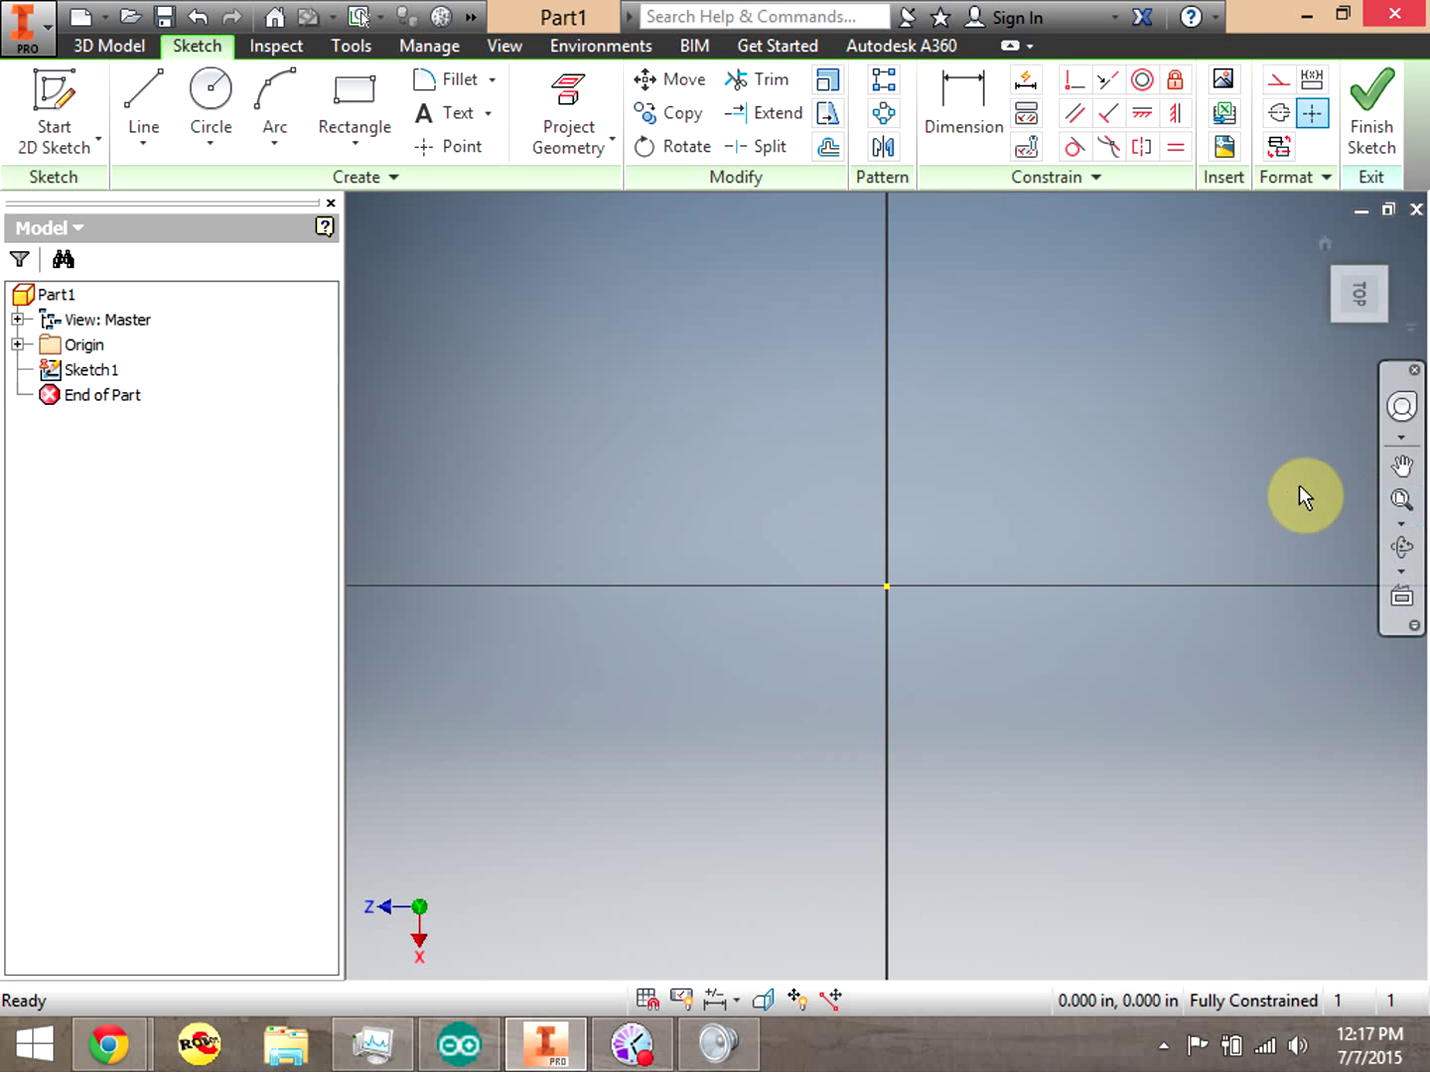
# Sketch a circle to the upper left of the origin, crossing the horizontal axis but clear of the vertical one
pyautogui.click(1401, 522)
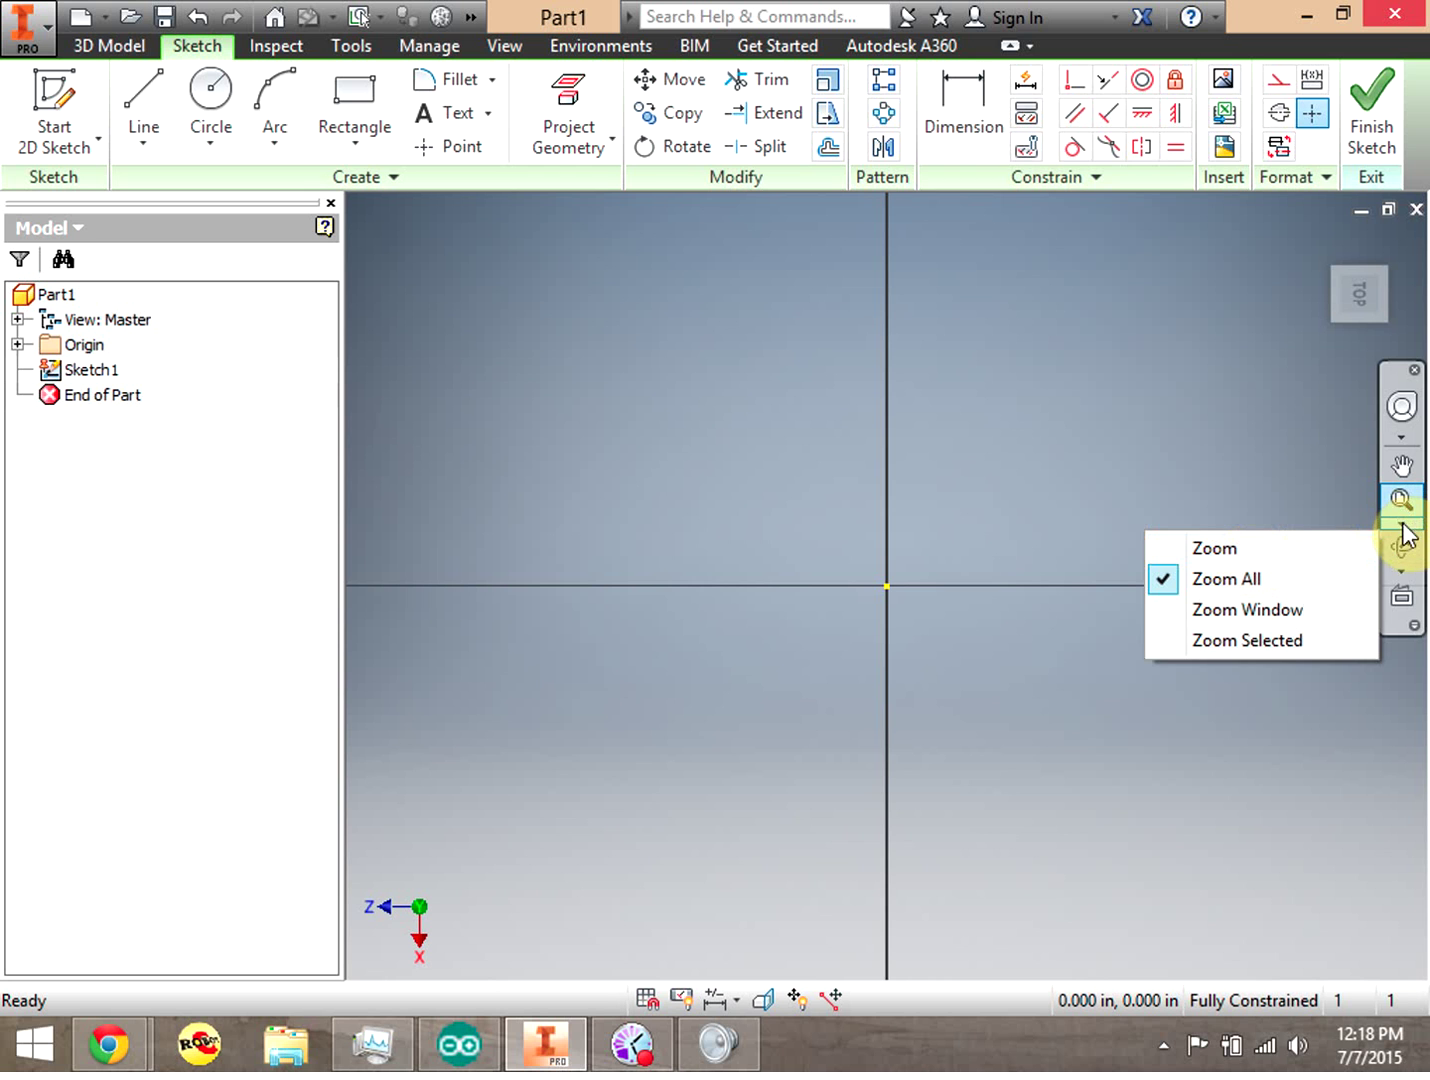
pyautogui.click(1226, 549)
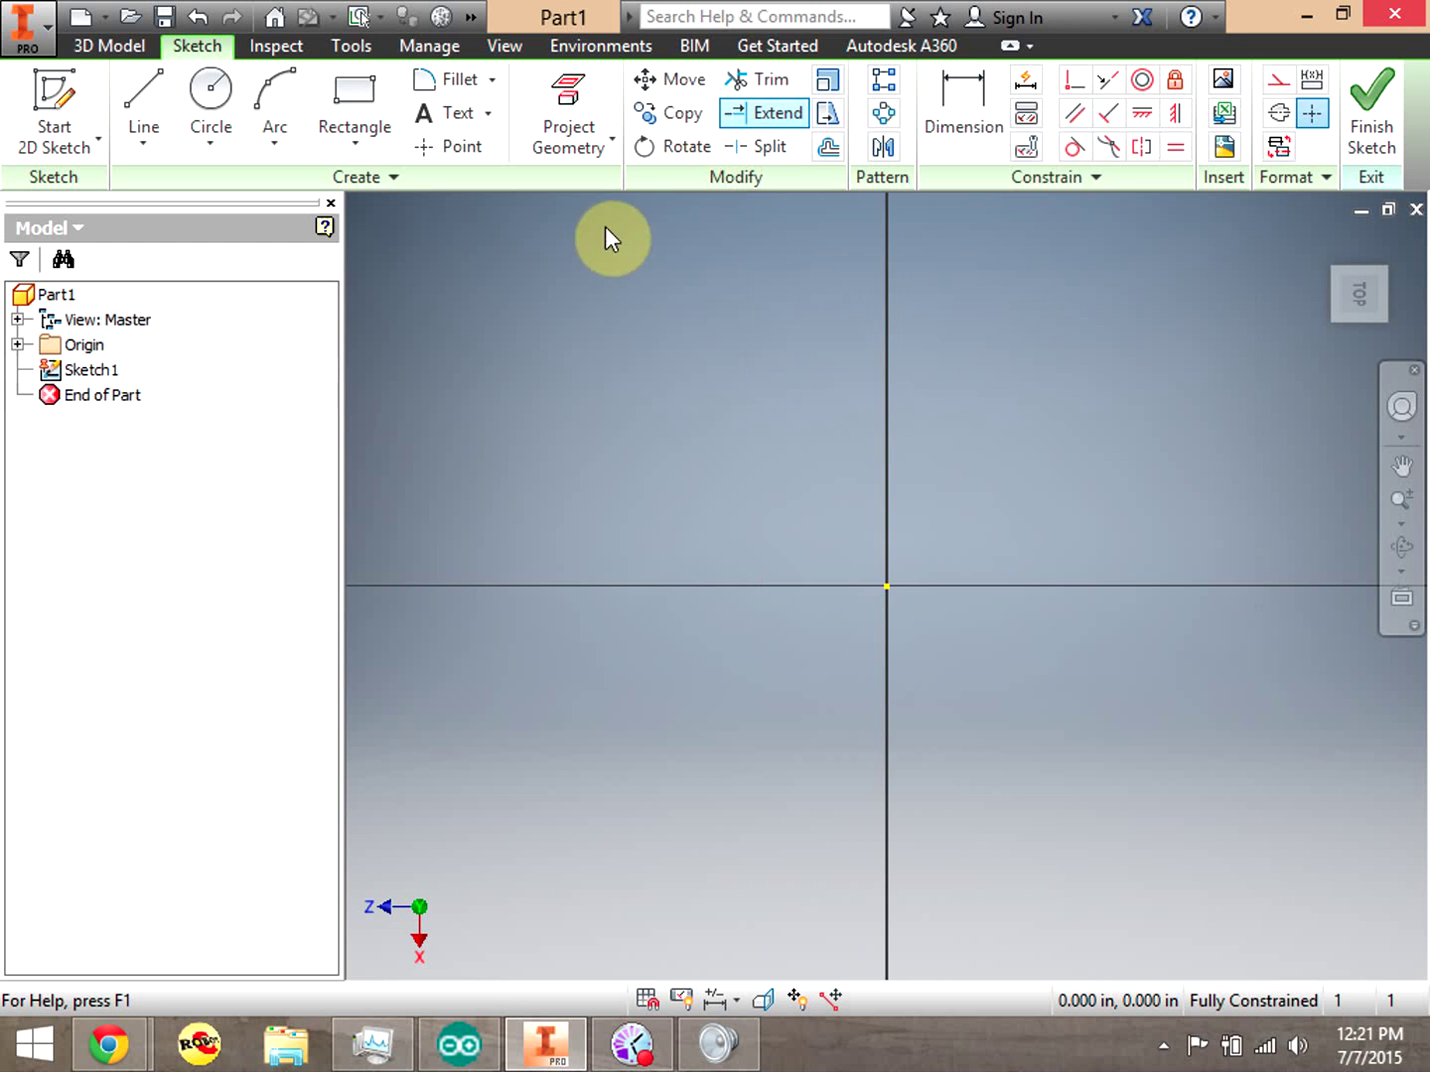
pyautogui.click(215, 90)
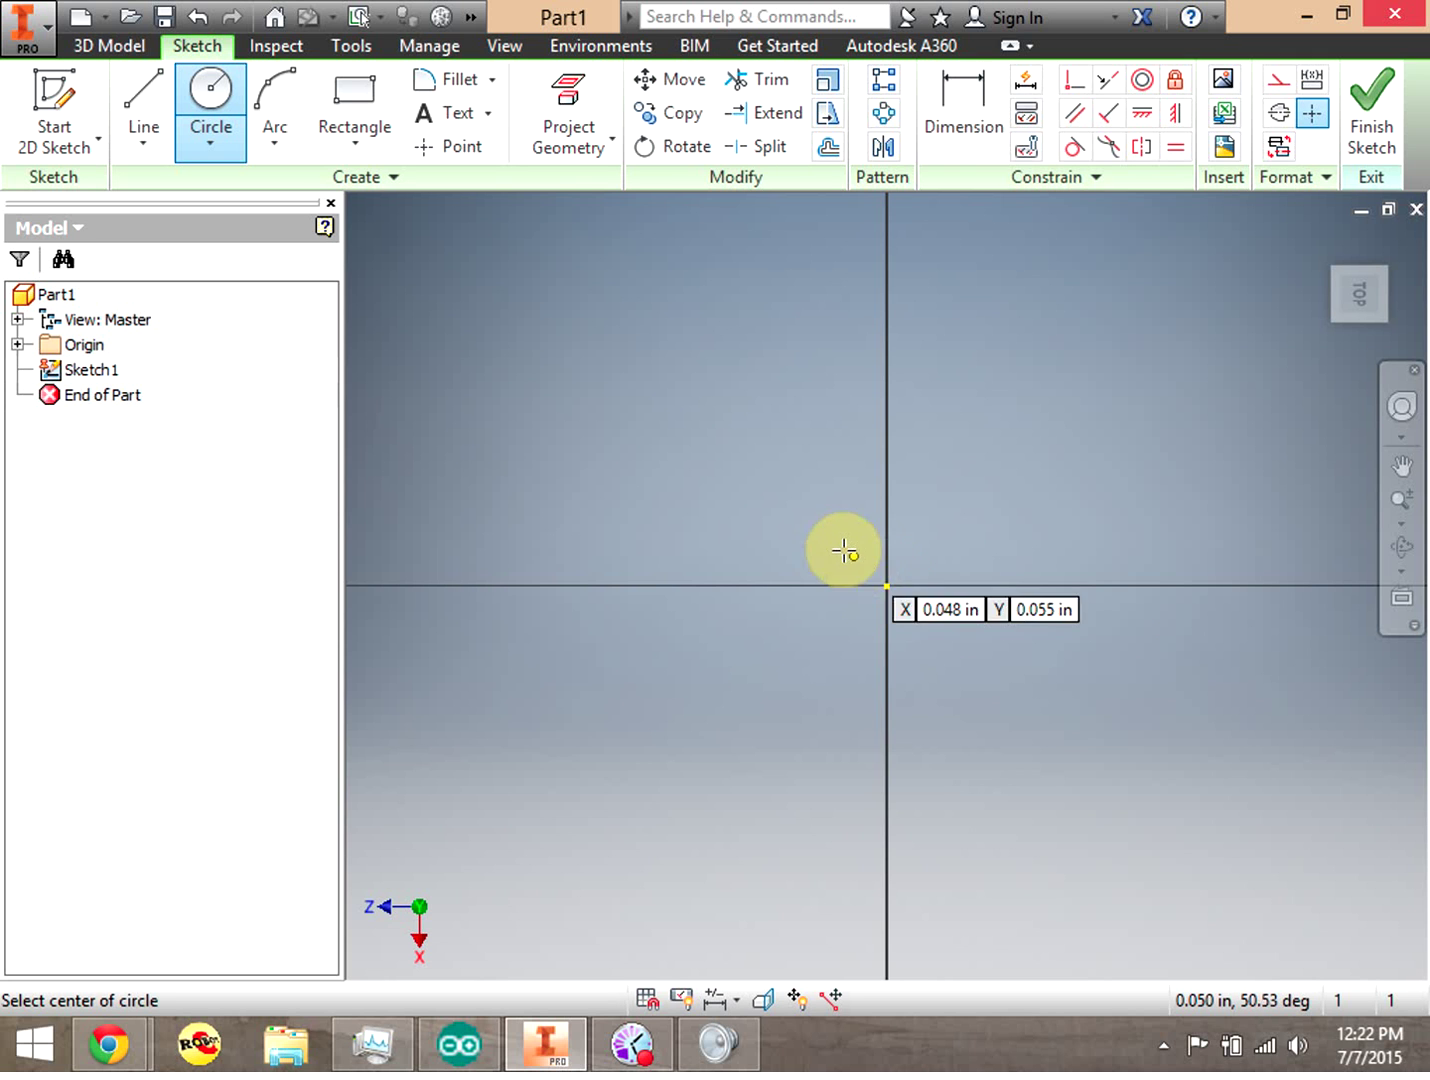
pyautogui.click(644, 489)
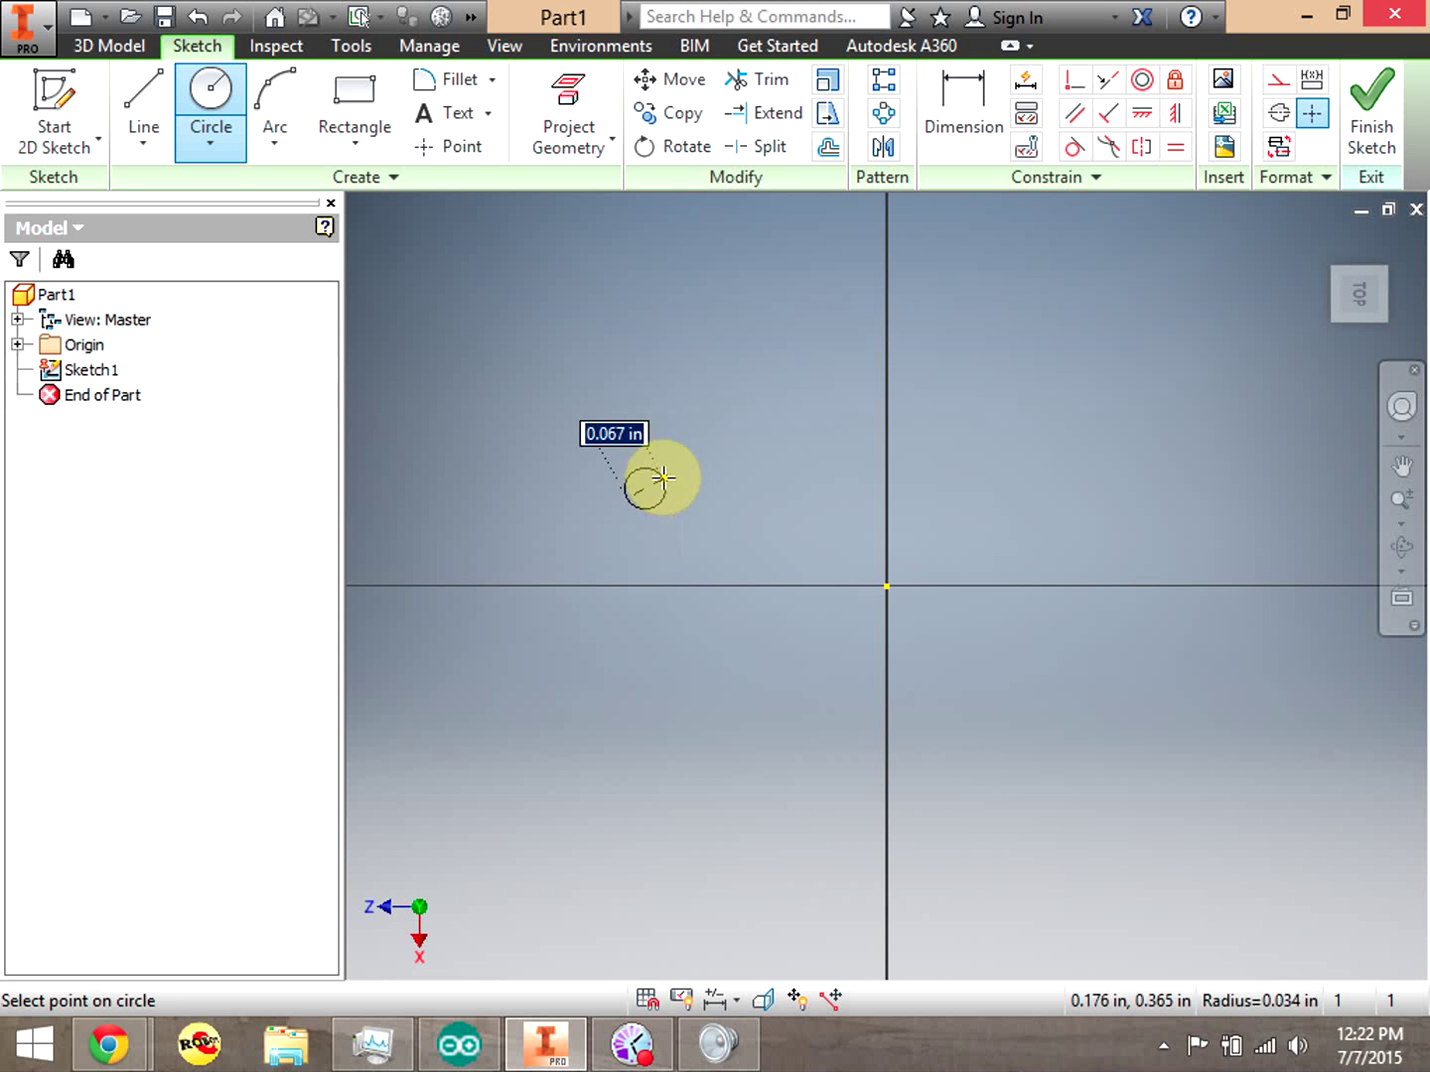
pyautogui.click(748, 414)
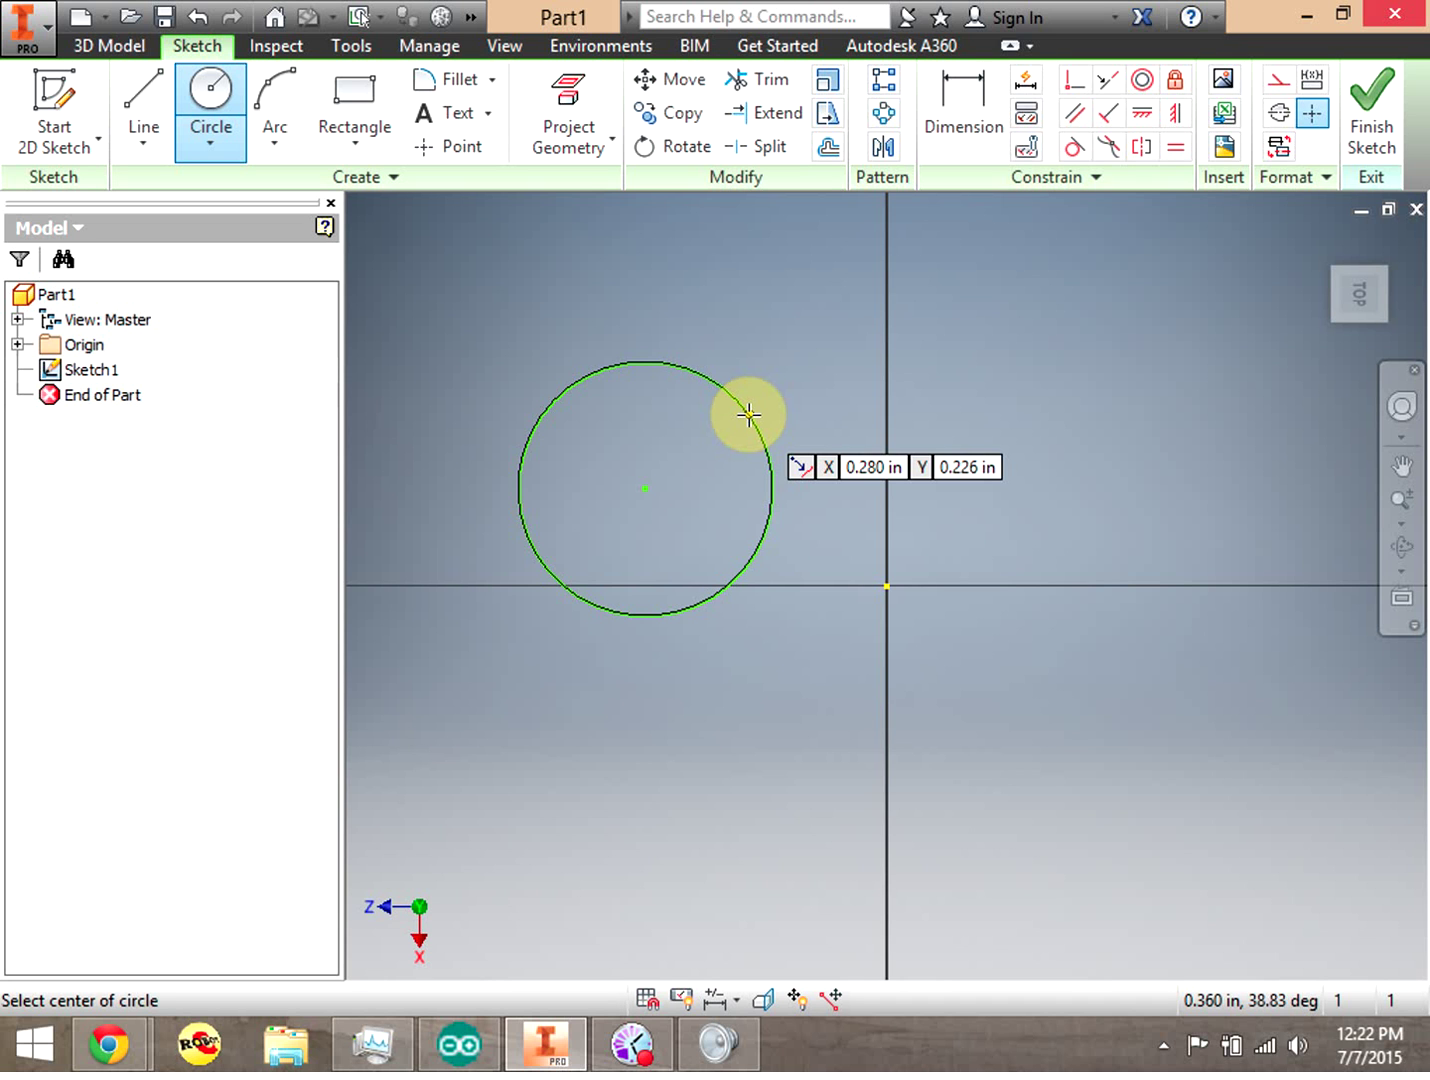
pyautogui.click(749, 415)
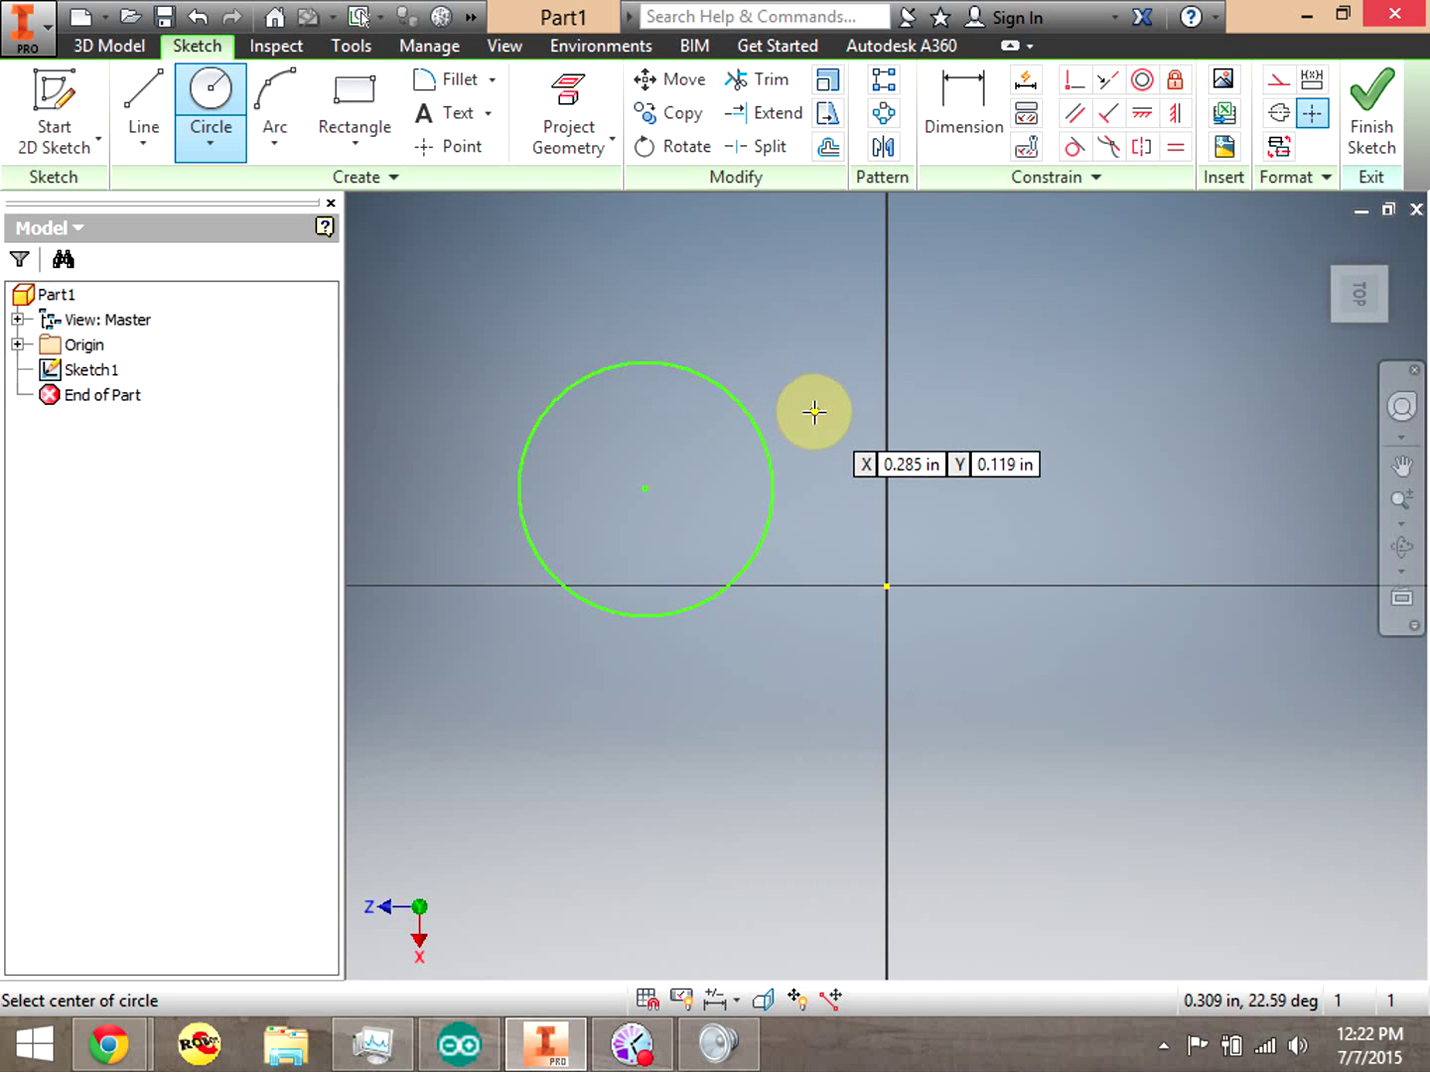
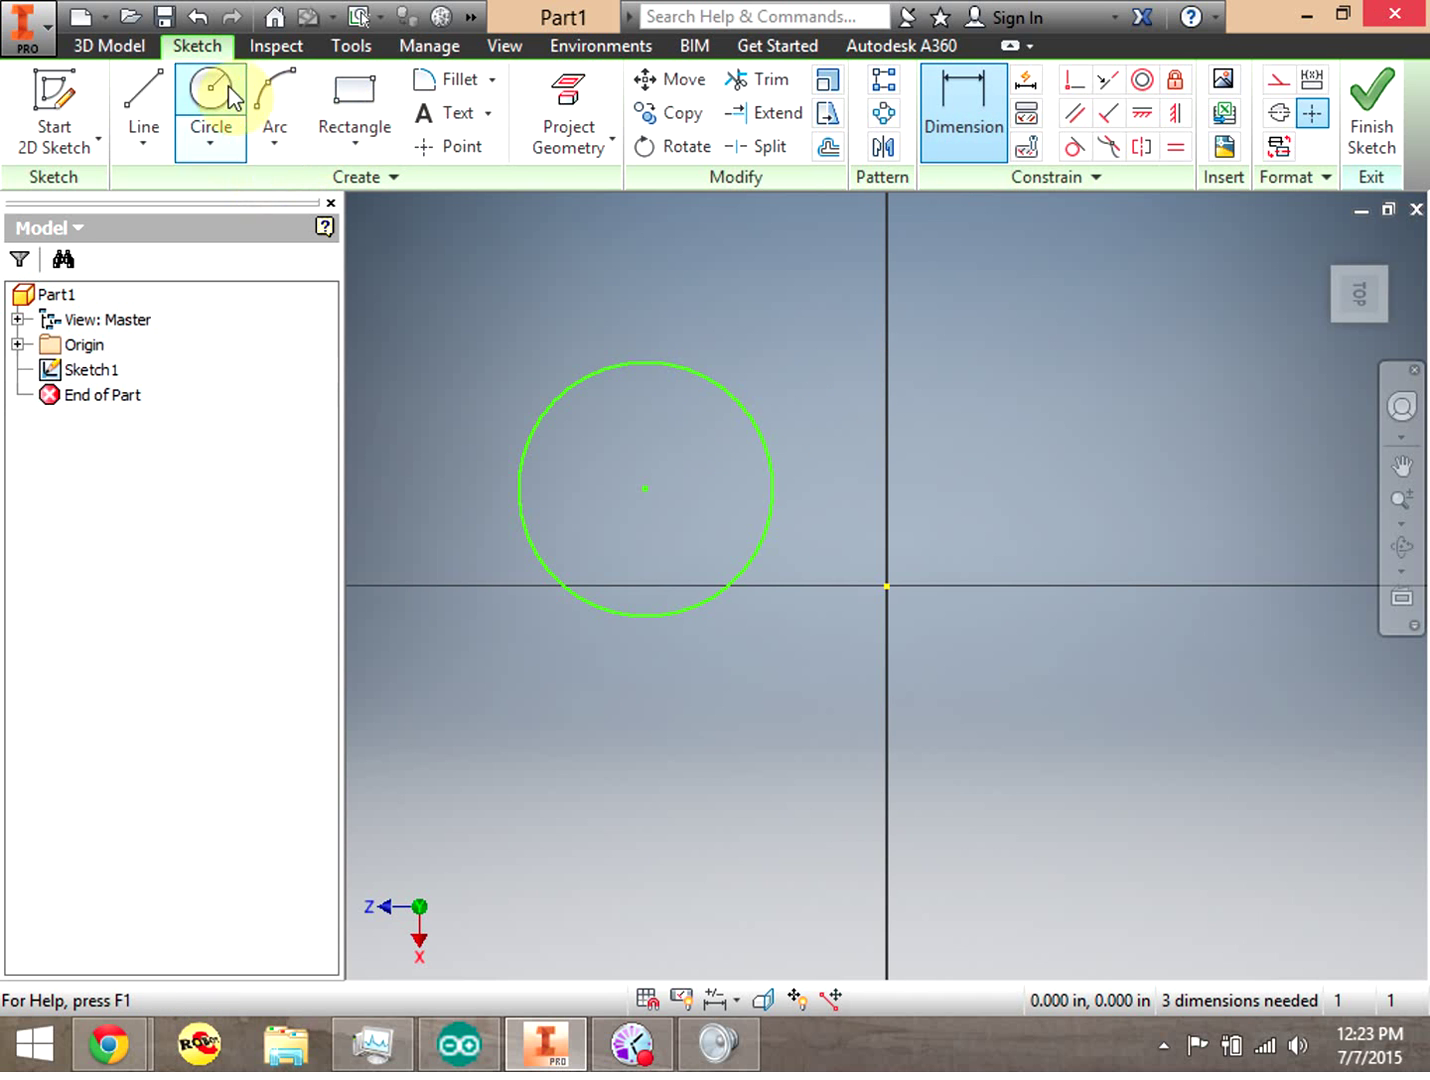
# Dimension the circle's diameter and set it to 1 in
pyautogui.click(725, 388)
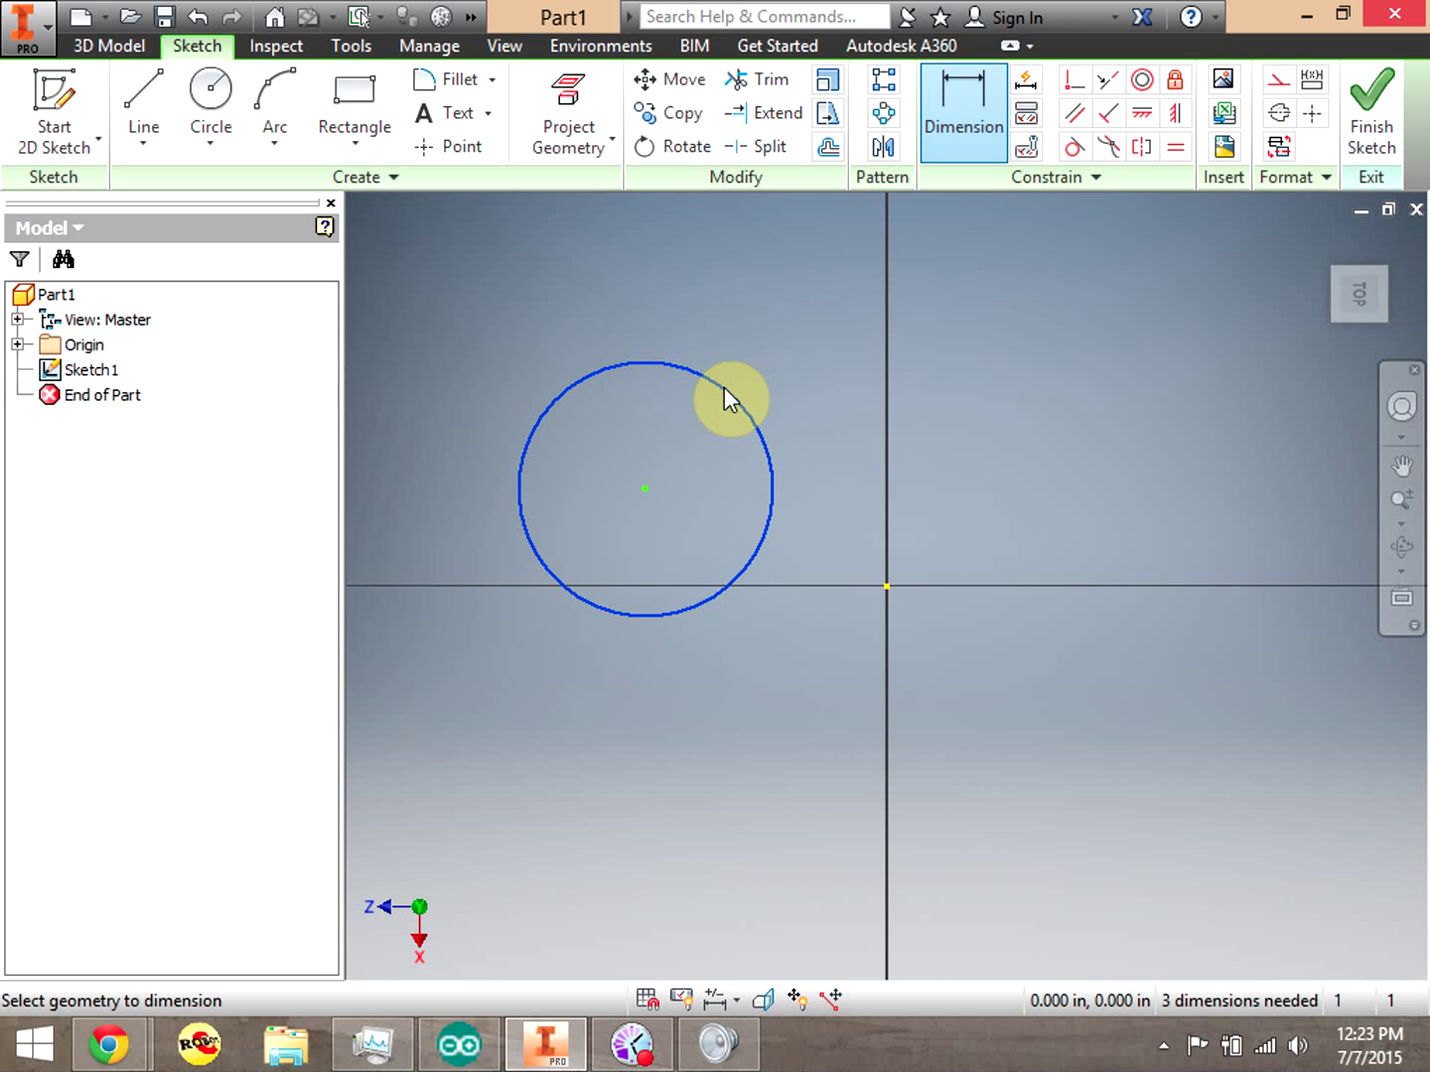
pyautogui.click(826, 344)
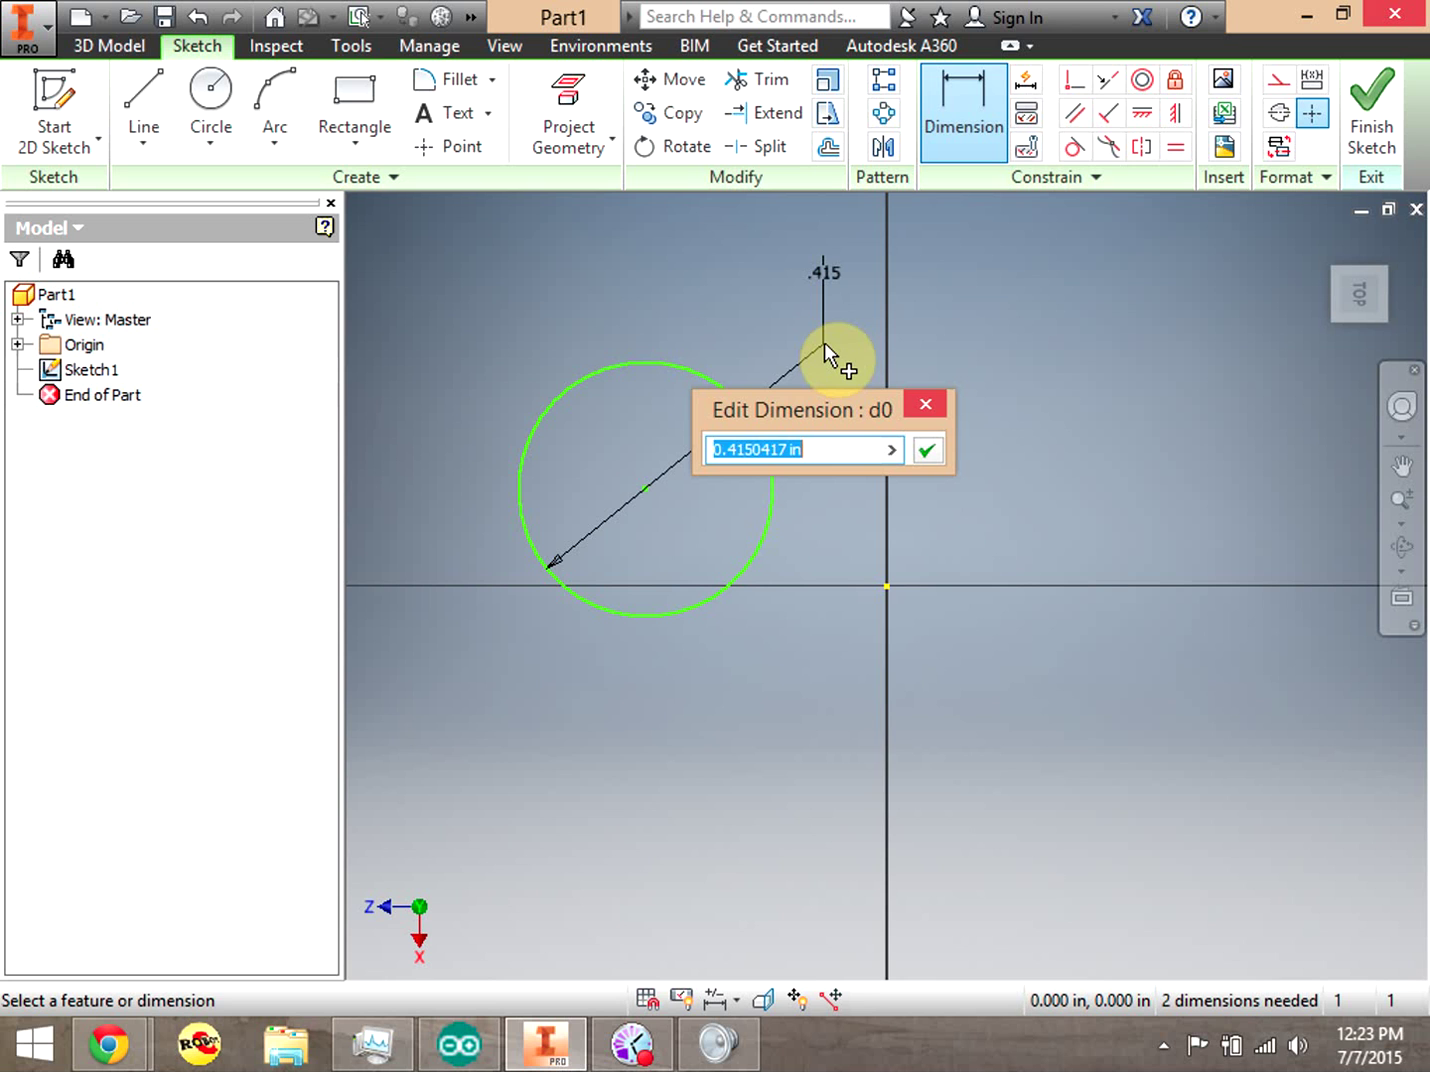
pyautogui.write('1in')
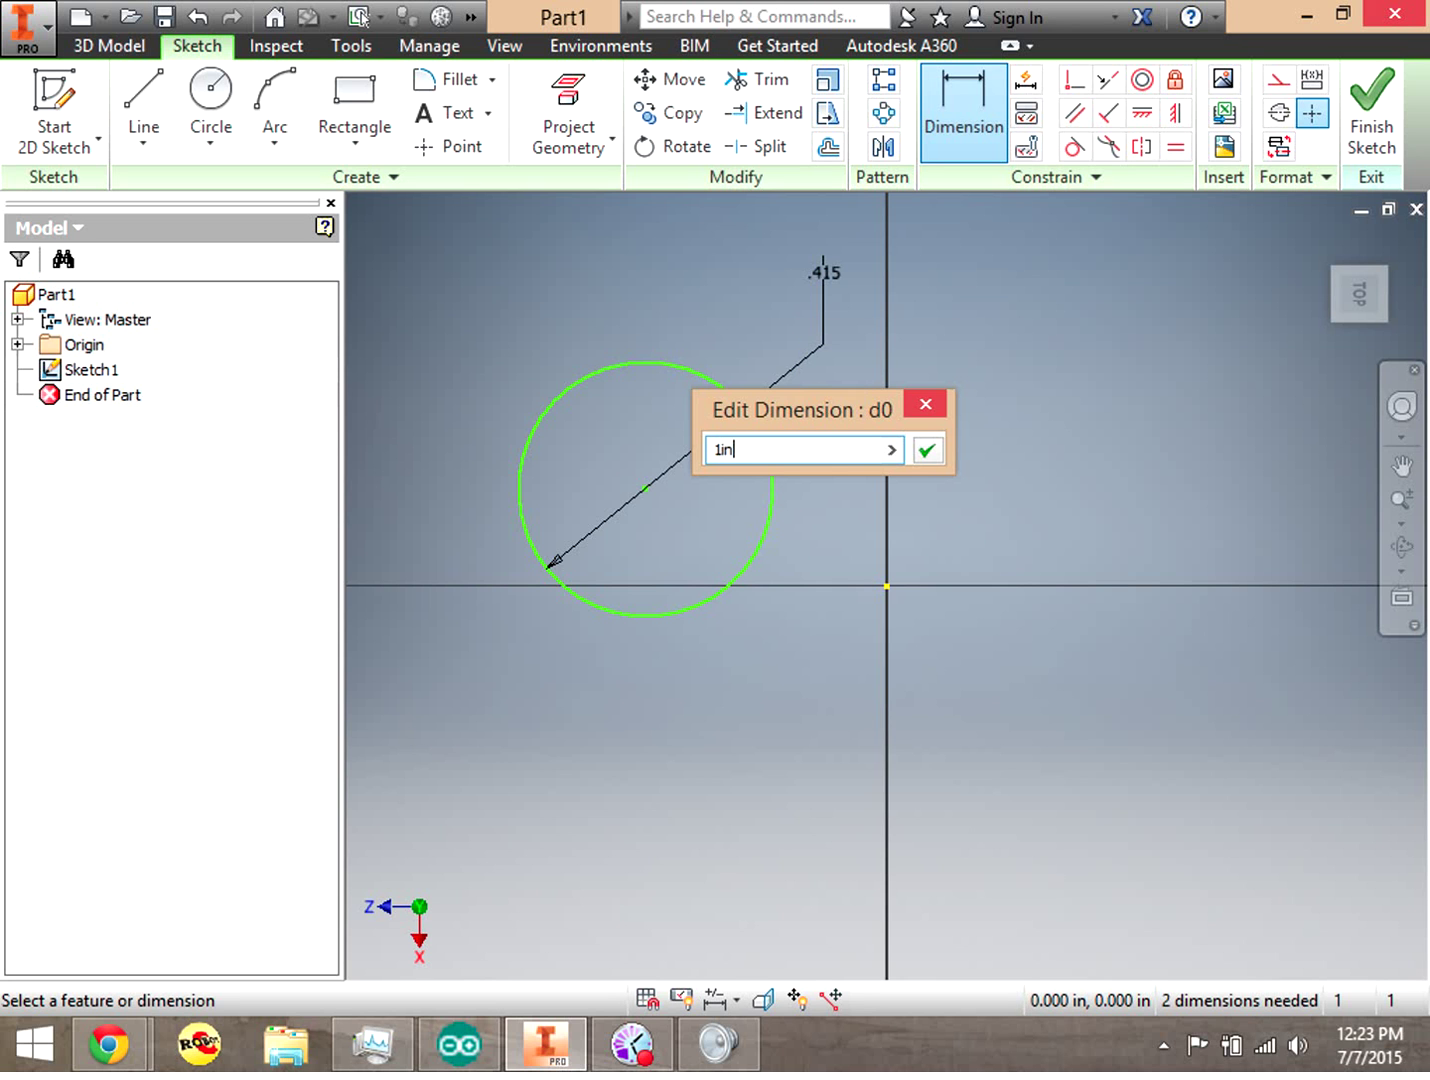
pyautogui.click(928, 452)
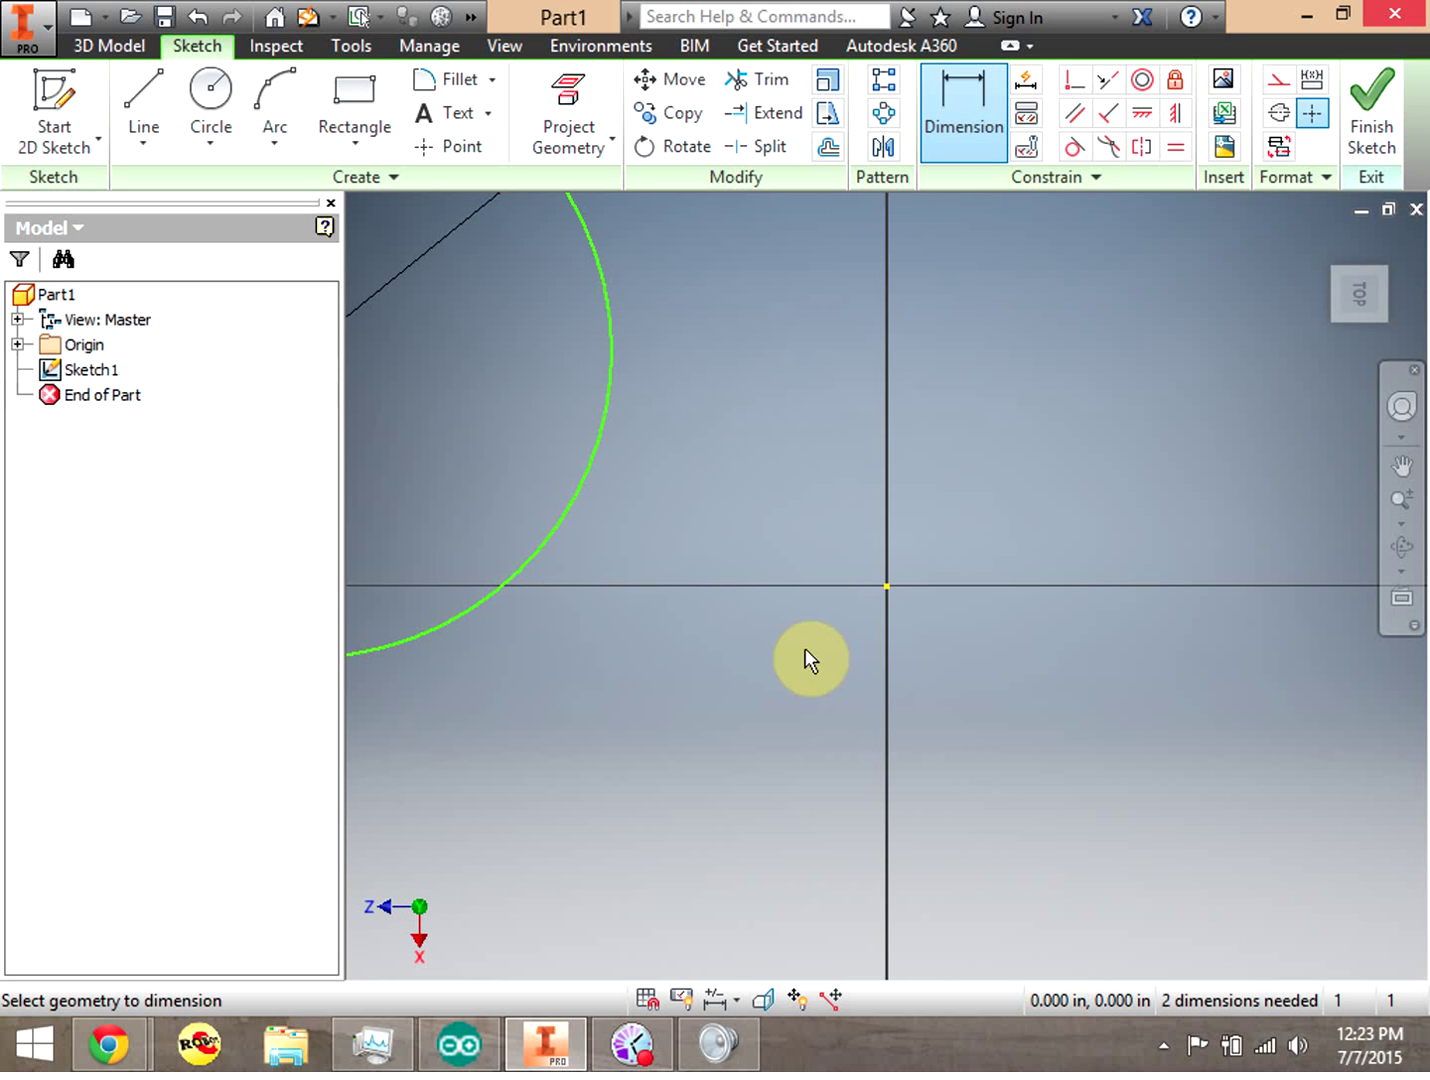
pyautogui.click(1402, 524)
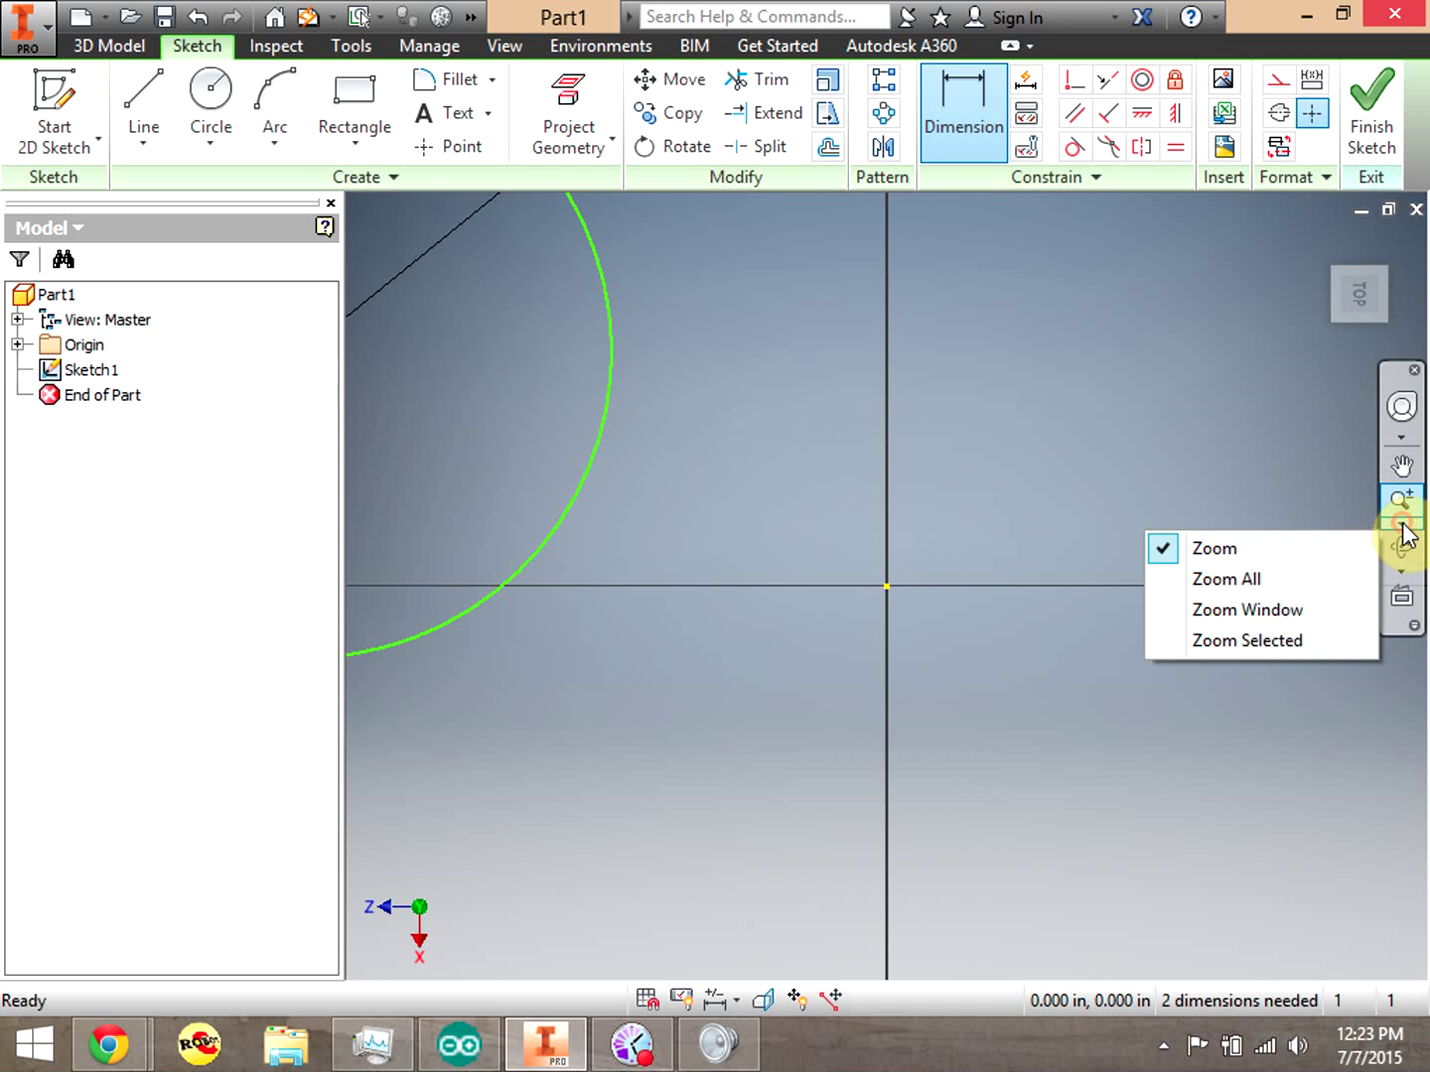
pyautogui.click(1264, 580)
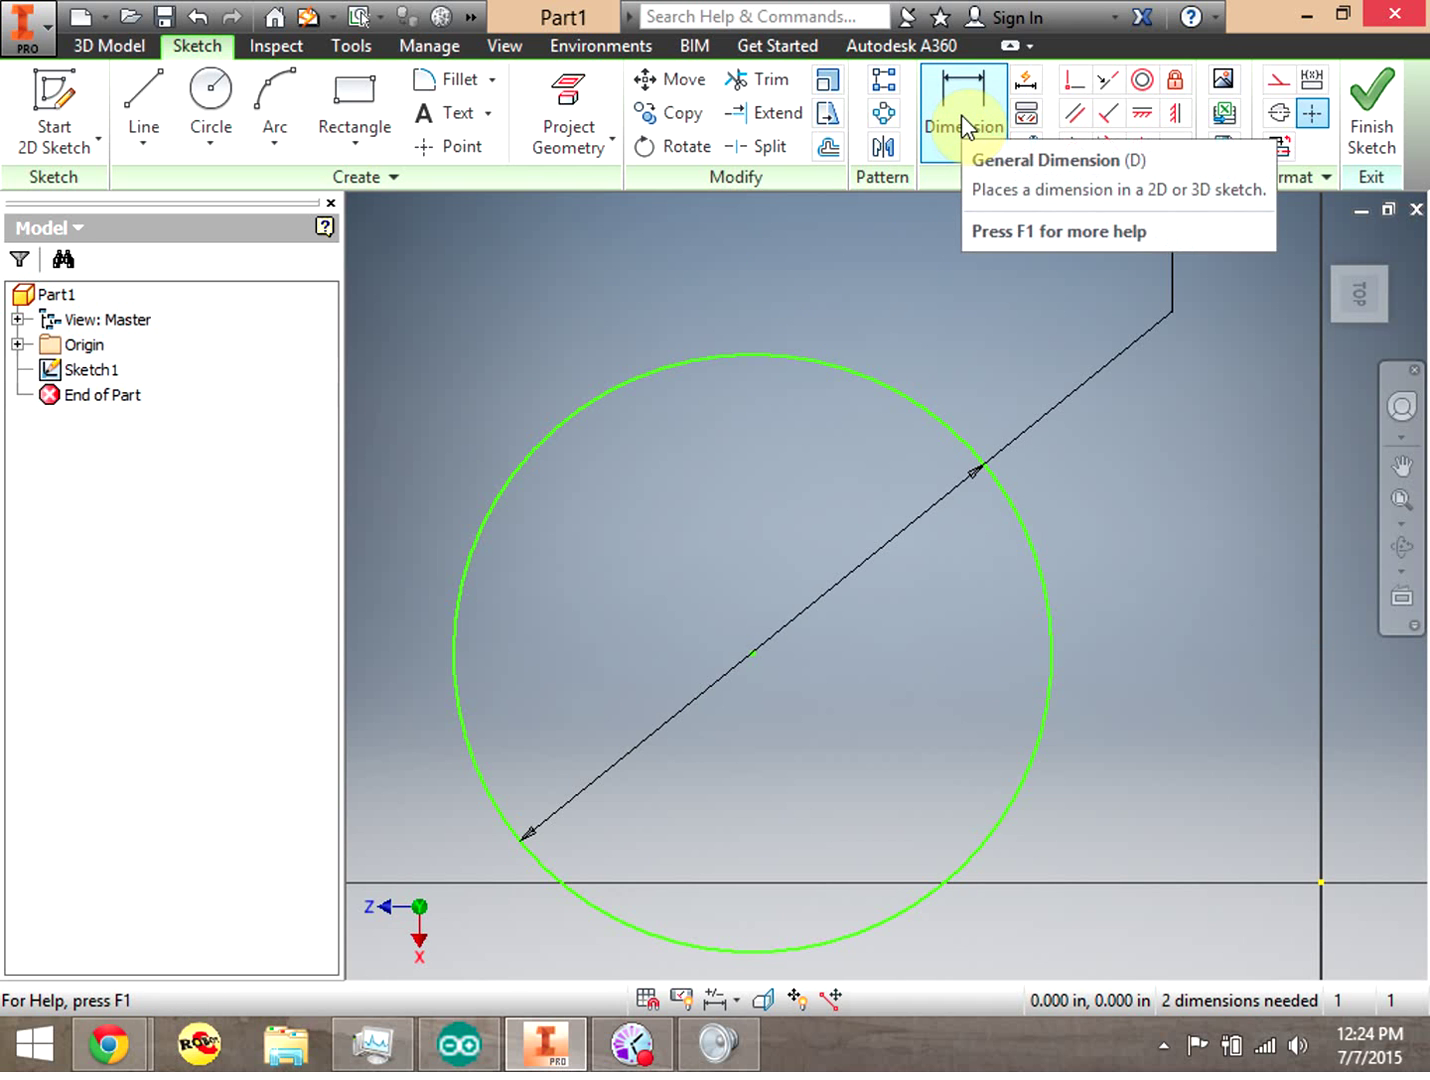
pyautogui.click(961, 114)
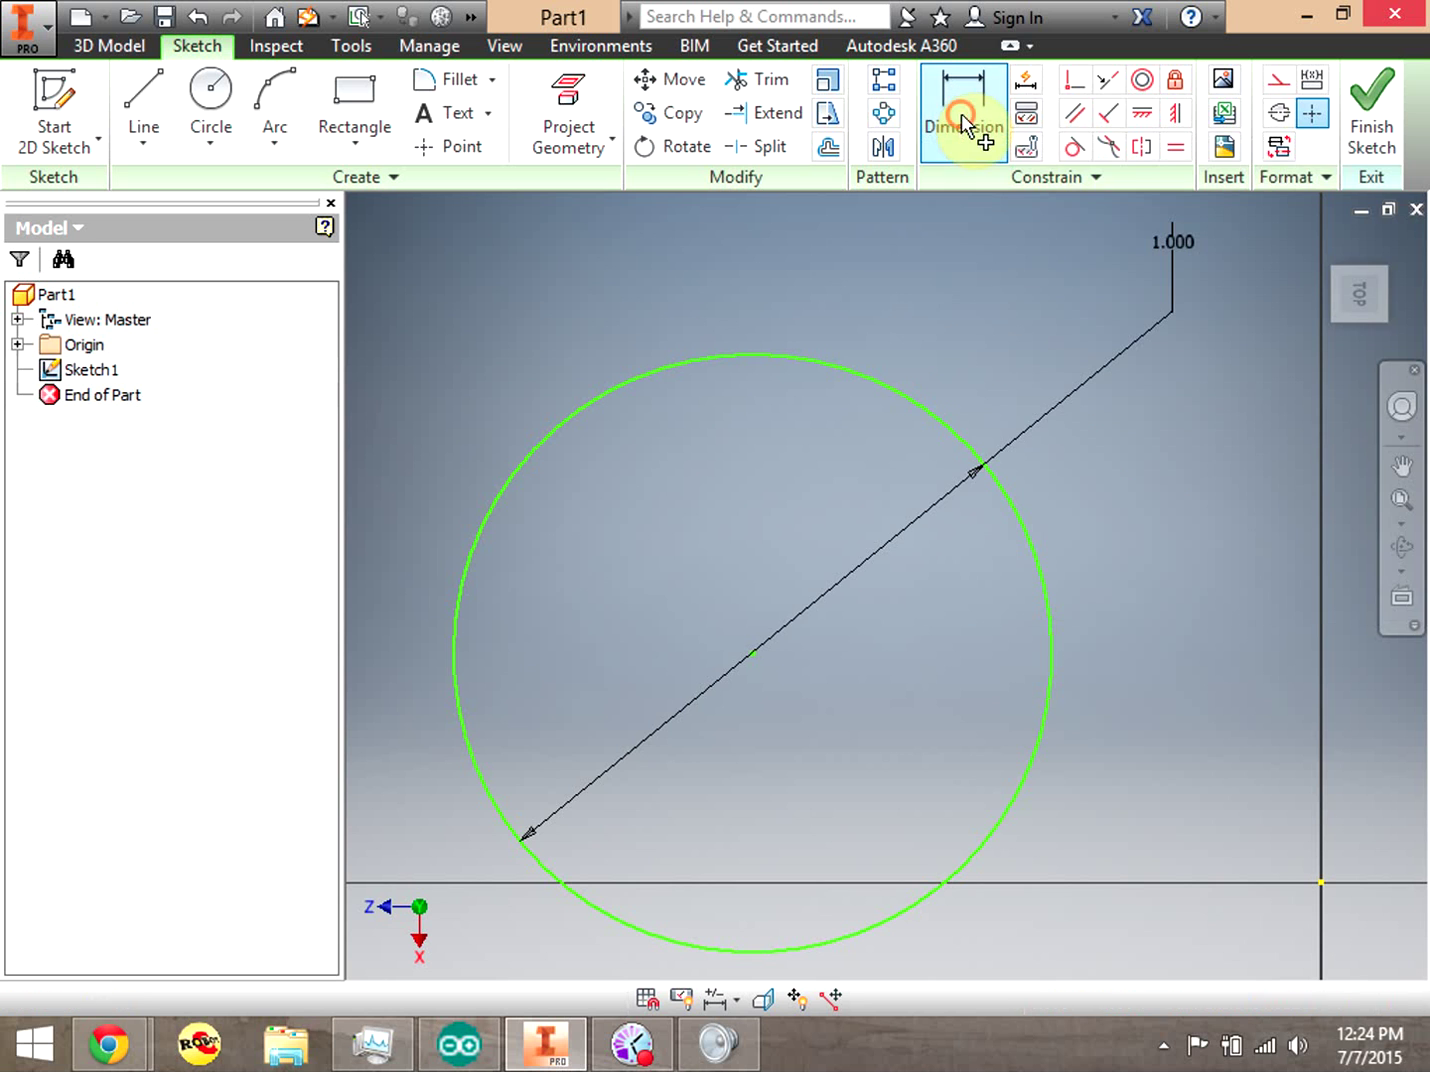
pyautogui.rightClick(982, 302)
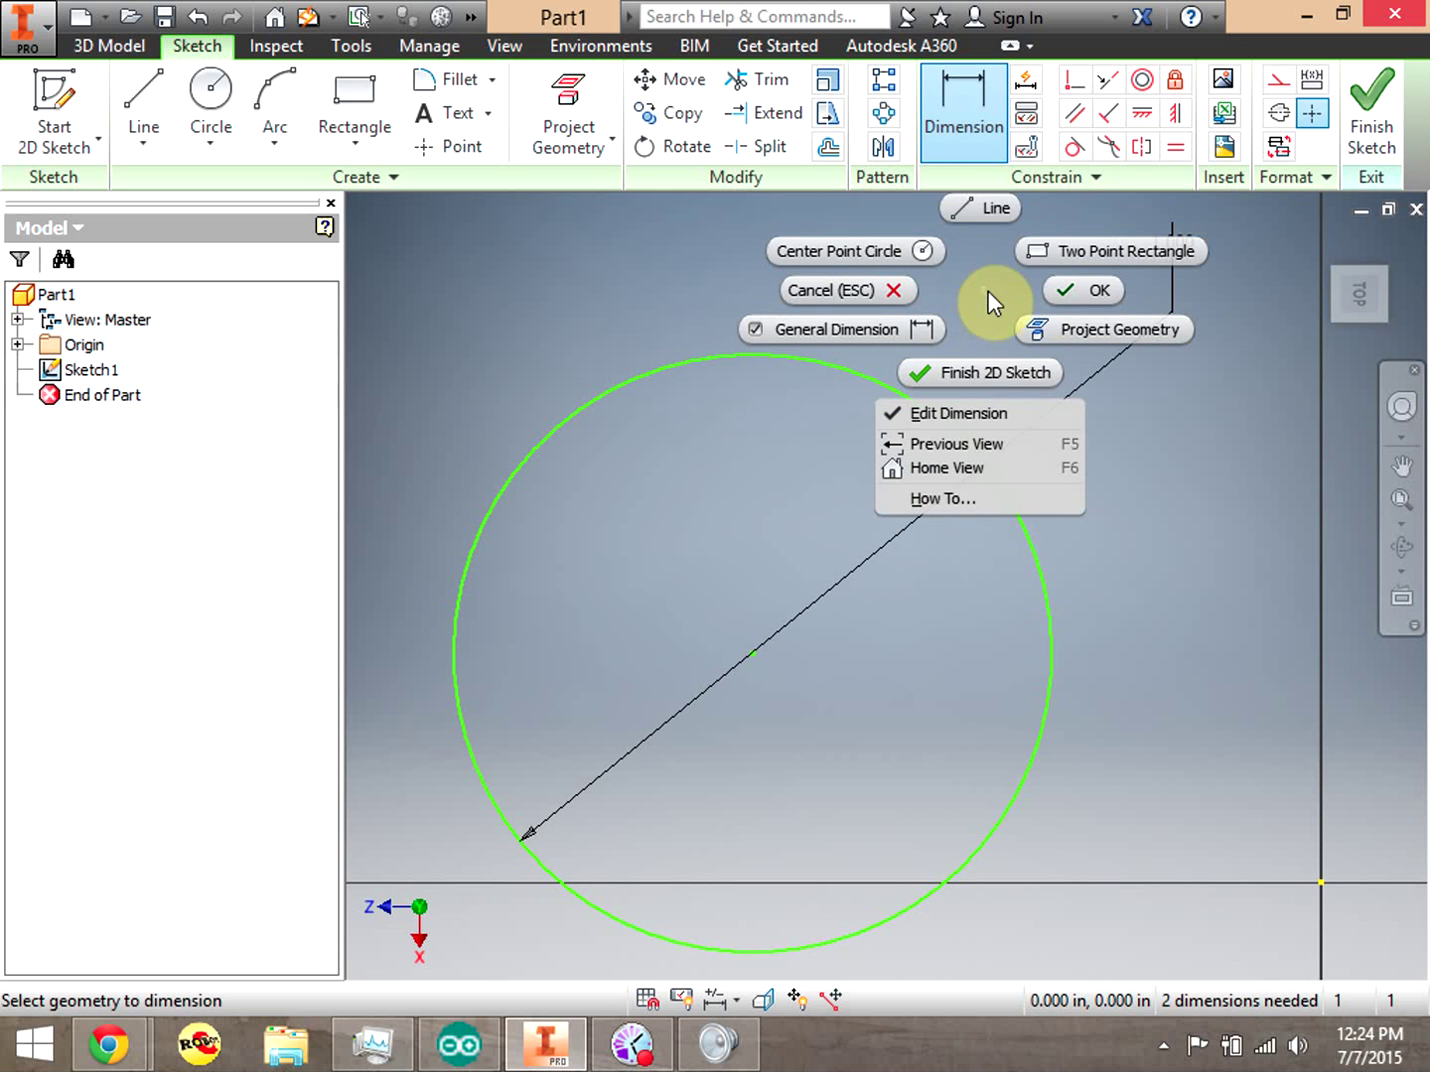
pyautogui.click(1077, 295)
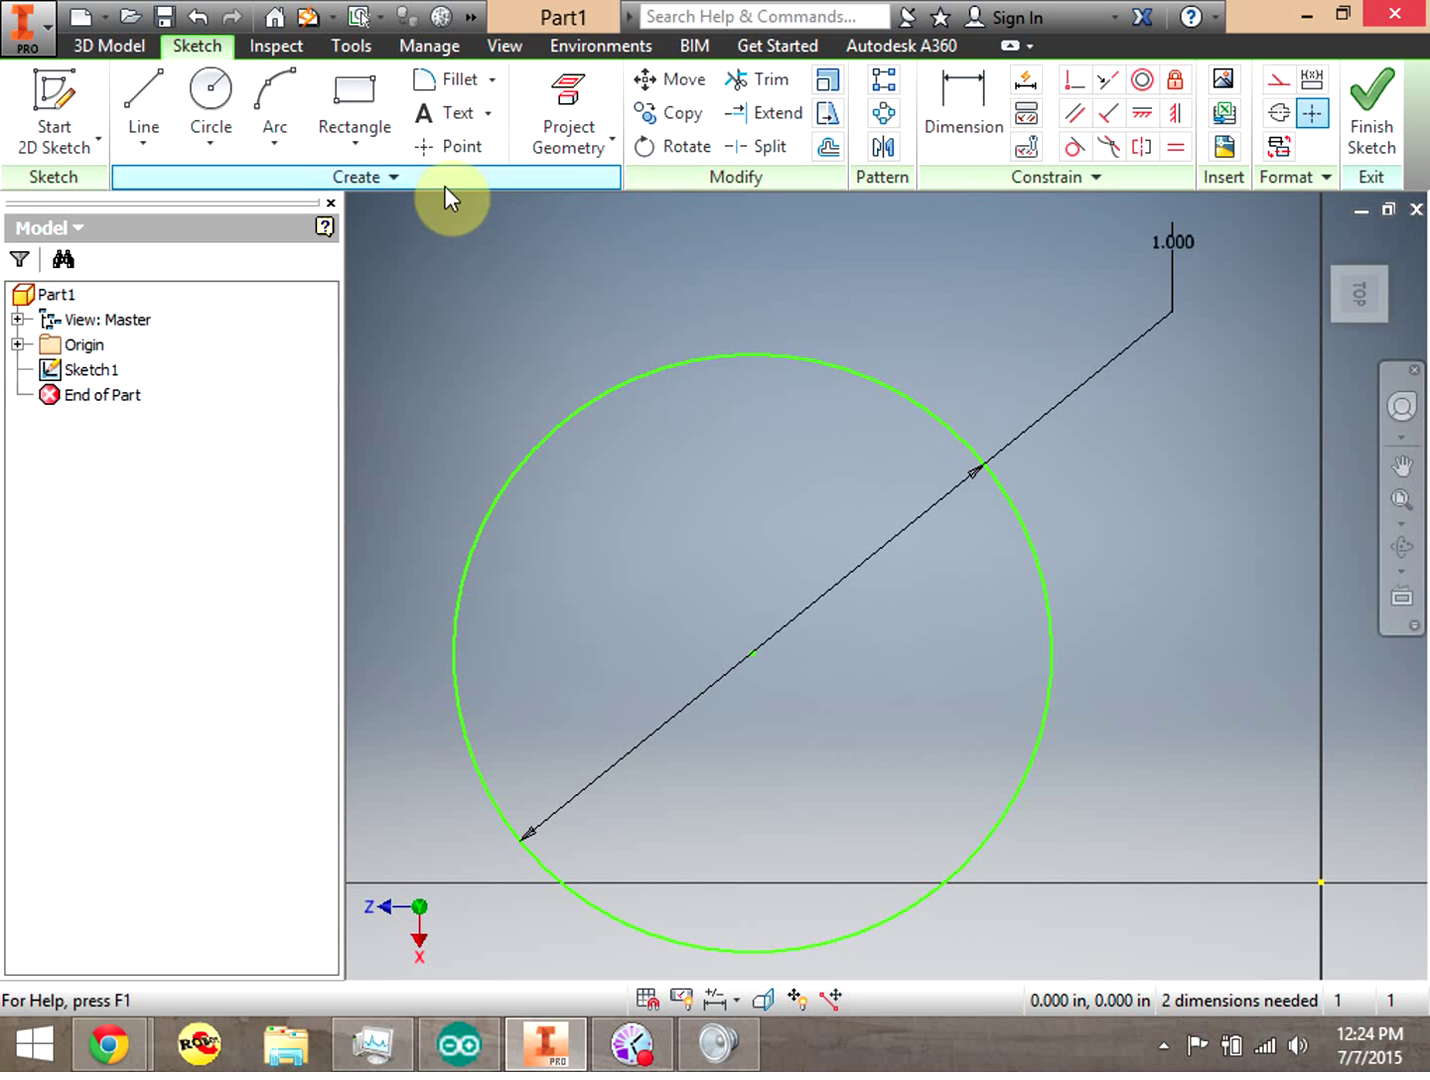
# Sketch a two-point rectangle about 0.71 in wide and 0.37 in high, overlapping the upper part of the circle
pyautogui.click(352, 97)
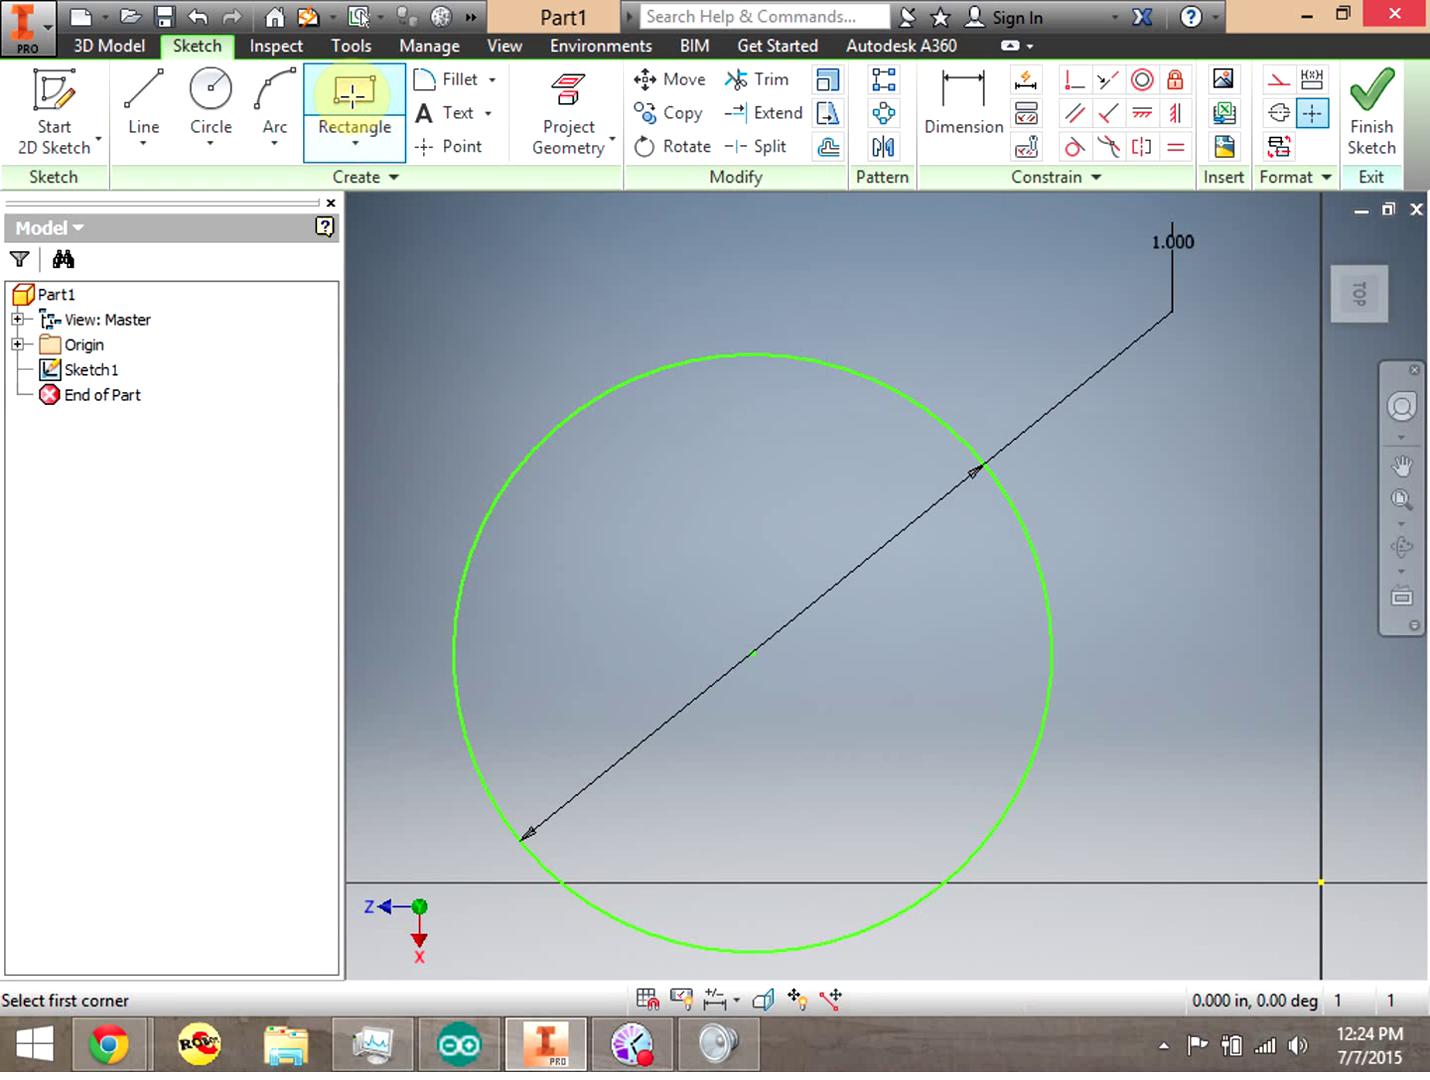
pyautogui.click(471, 241)
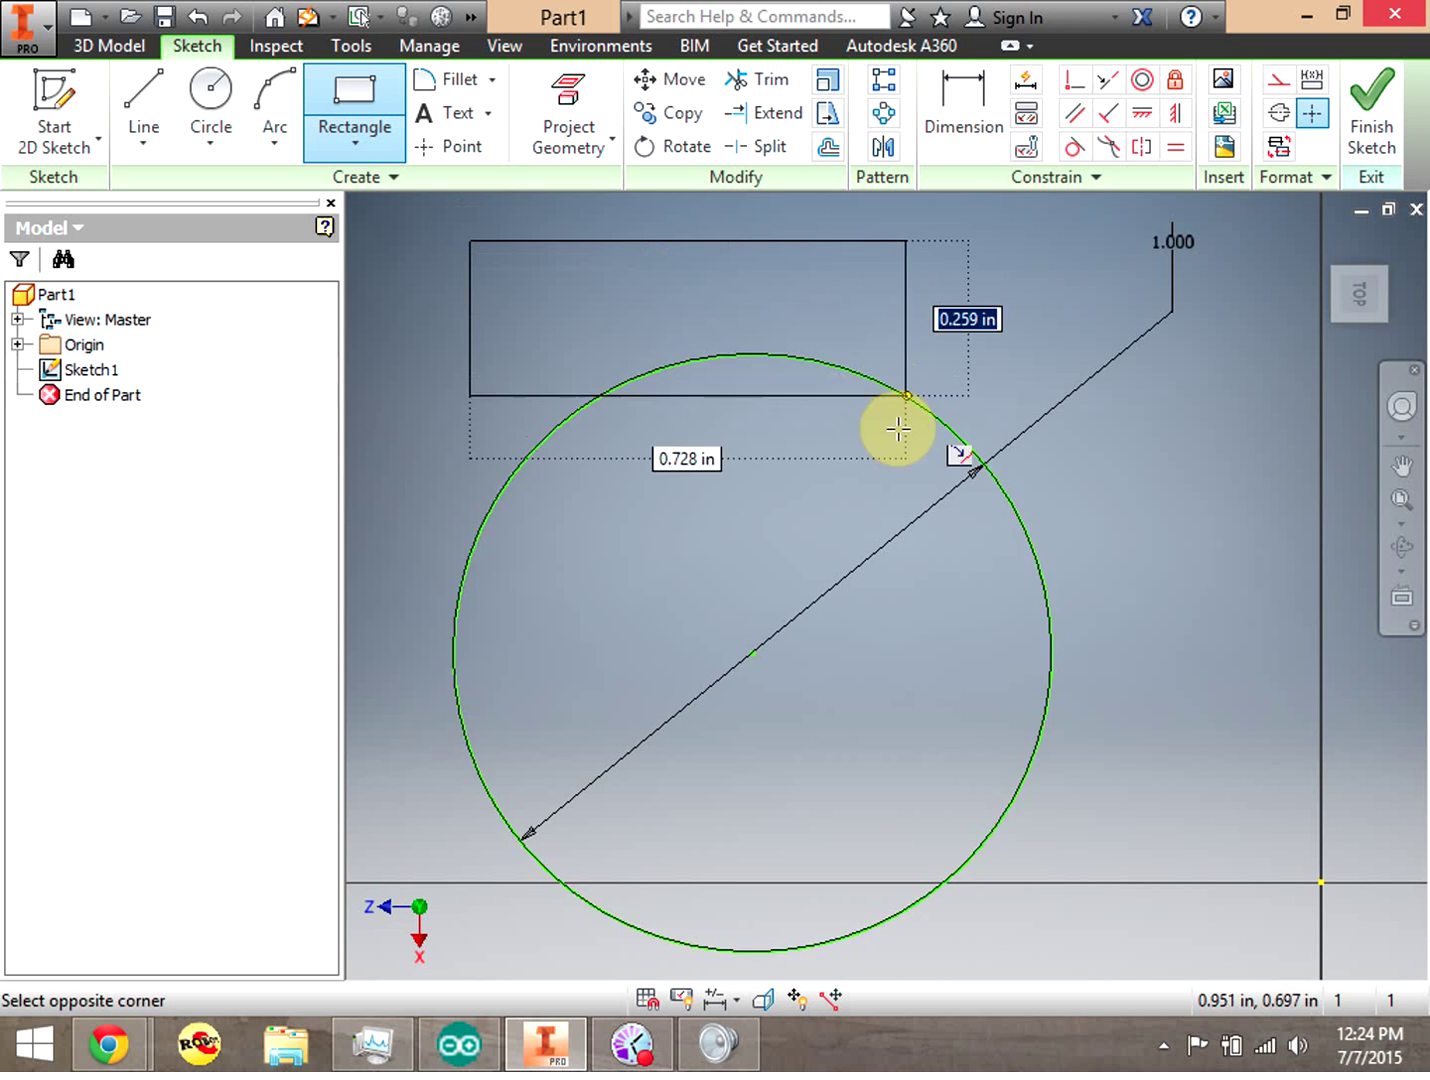
pyautogui.click(893, 461)
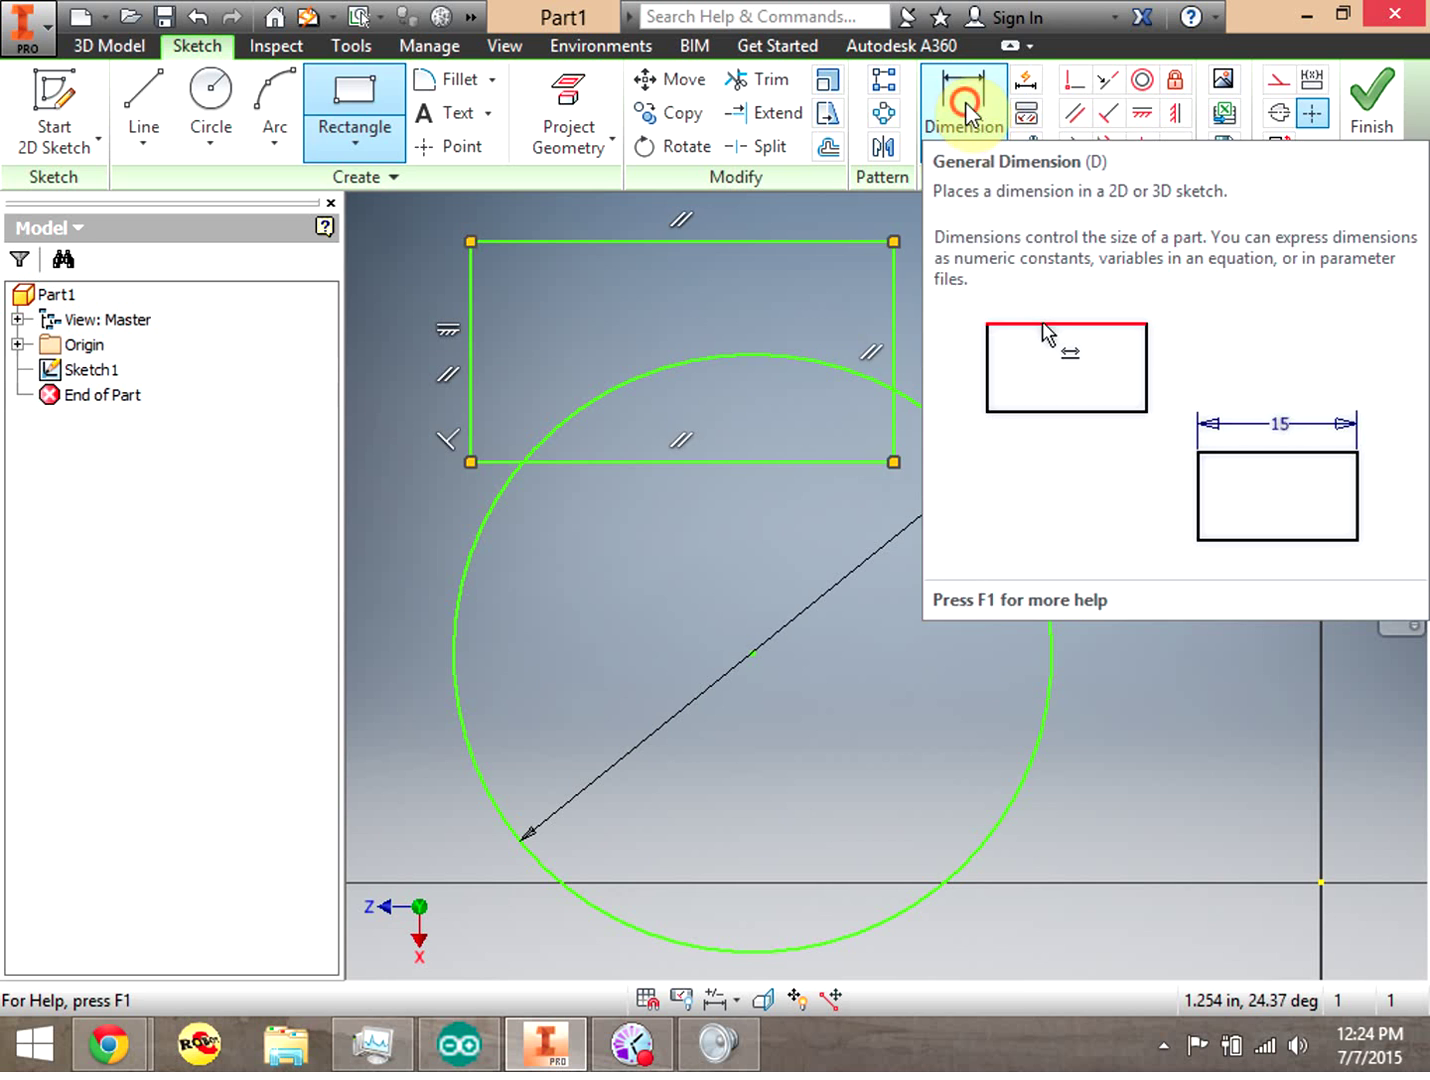
# Dimension the rectangle's right vertical edge and set its height to 1 in
pyautogui.click(967, 116)
pyautogui.click(893, 305)
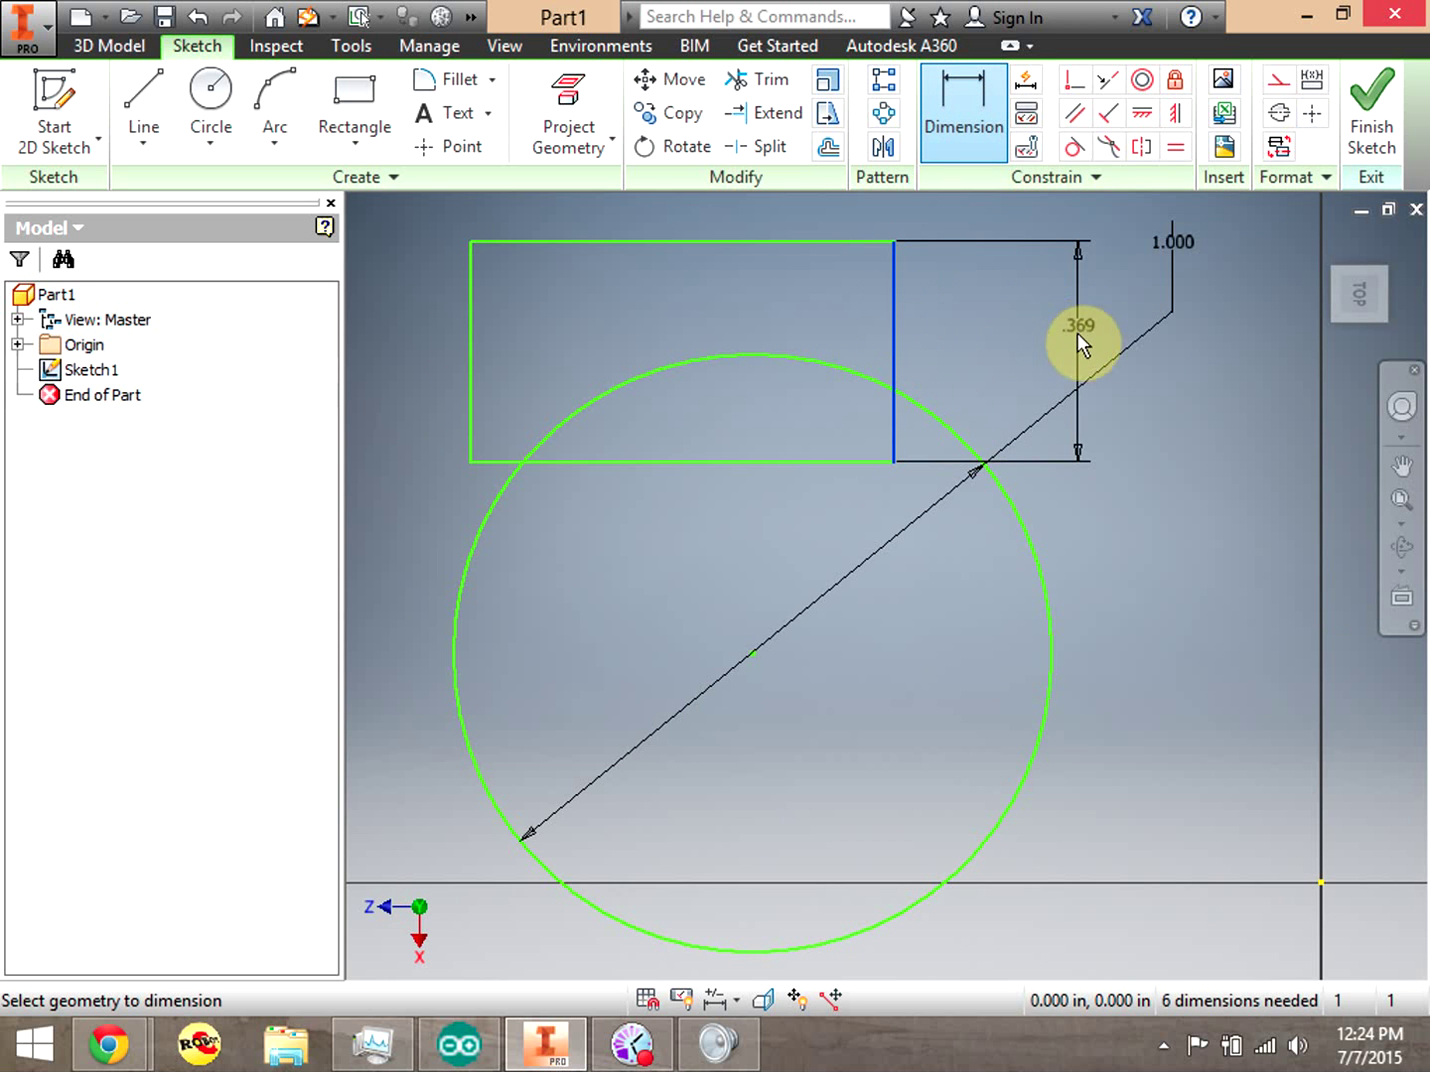
pyautogui.click(1068, 345)
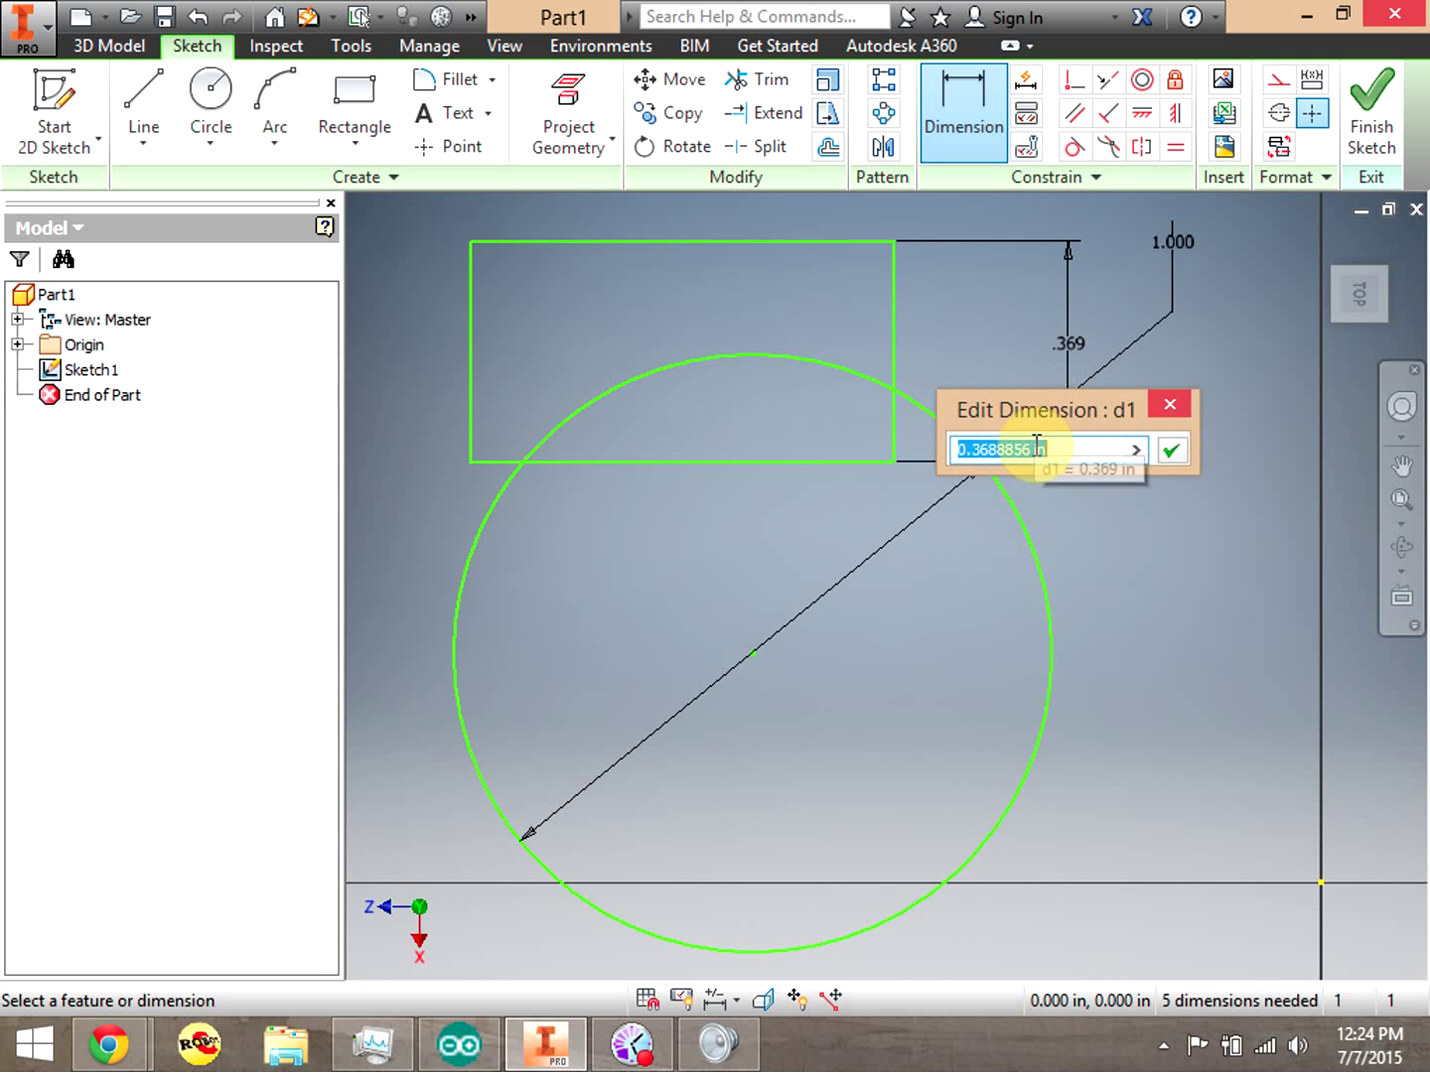
pyautogui.moveTo(1032, 449); pyautogui.dragTo(921, 445)
pyautogui.press('BackSpace')
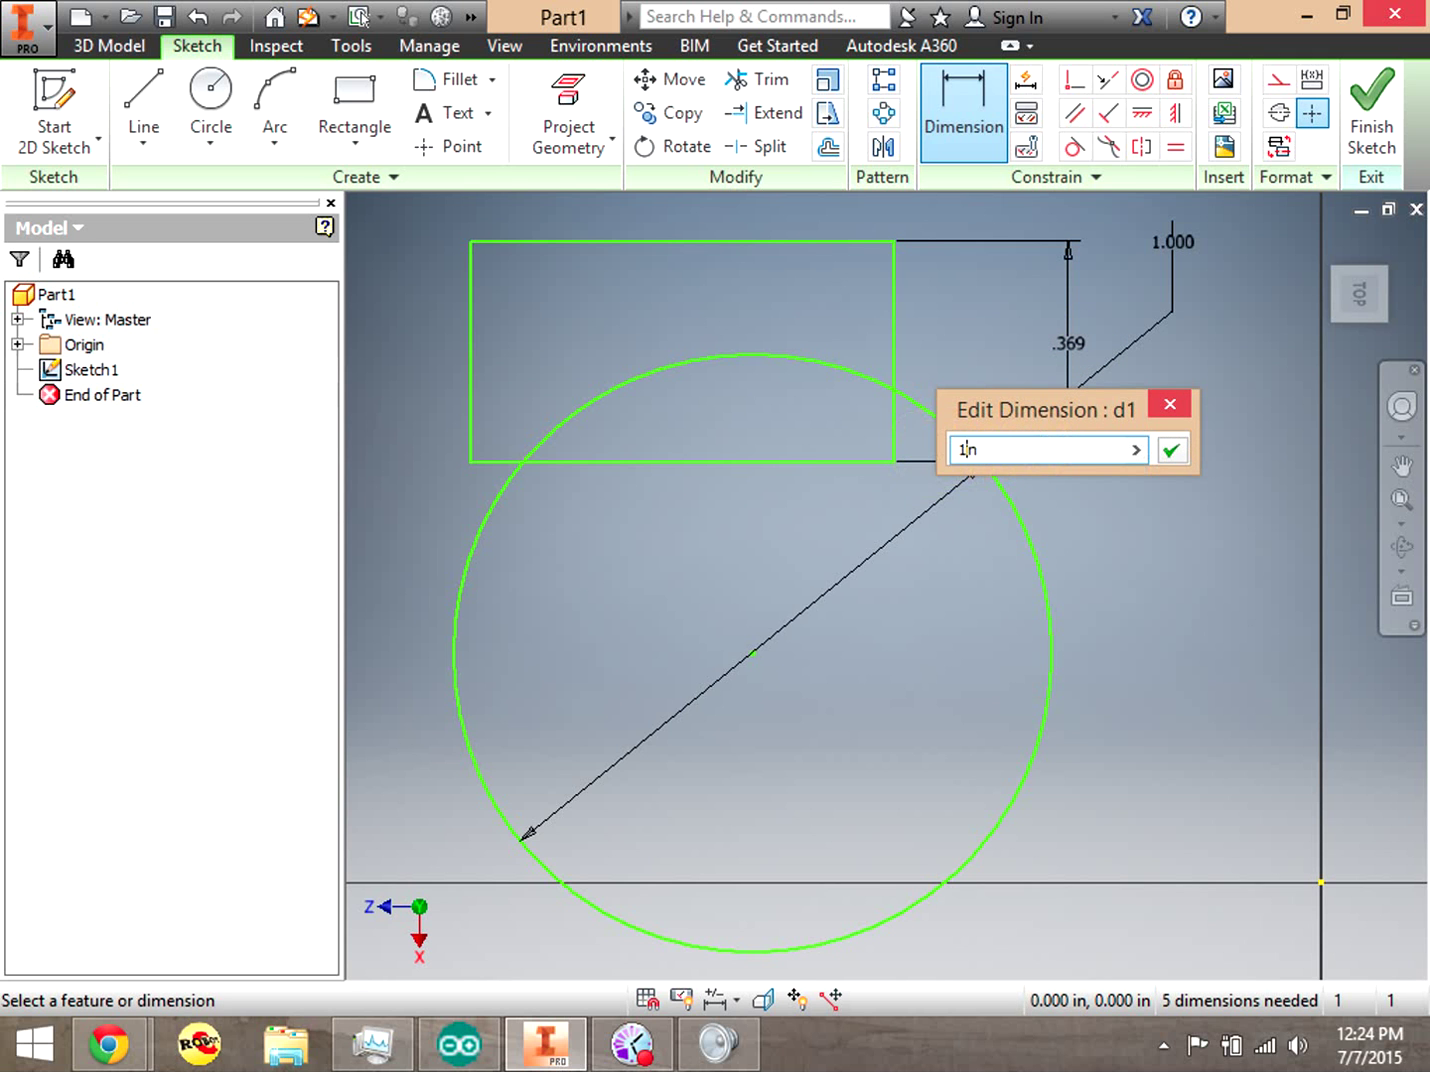
pyautogui.write('1')
pyautogui.click(1170, 452)
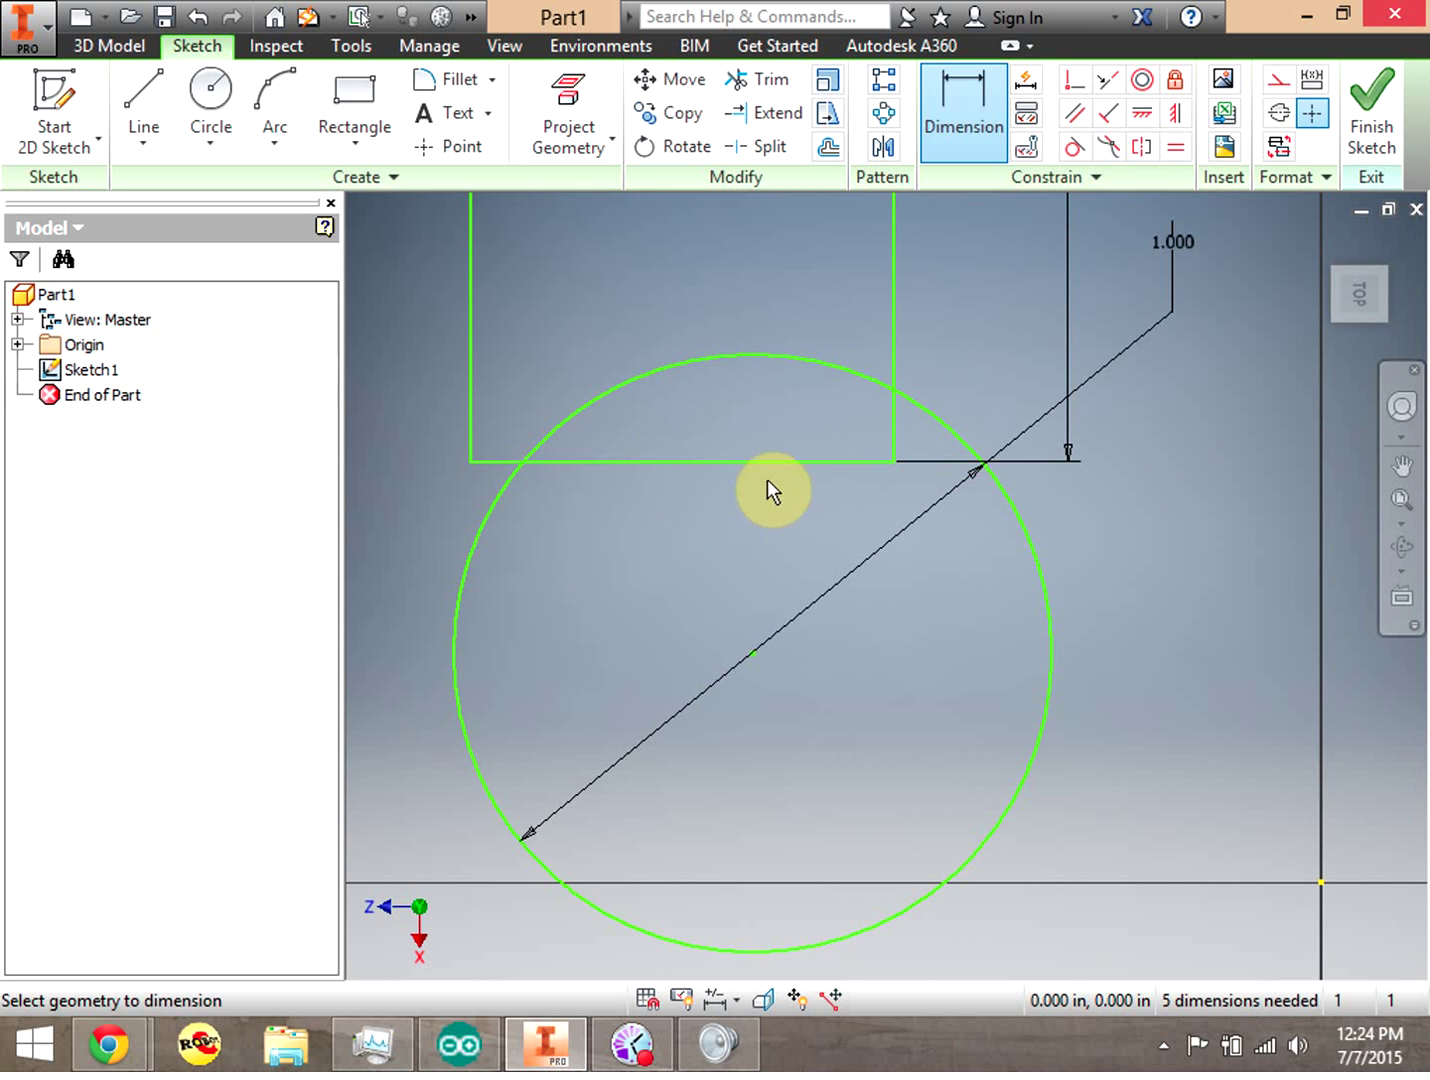
# Dimension the rectangle's lower edge, set its width to 2 in and finish dimensioning
pyautogui.click(642, 463)
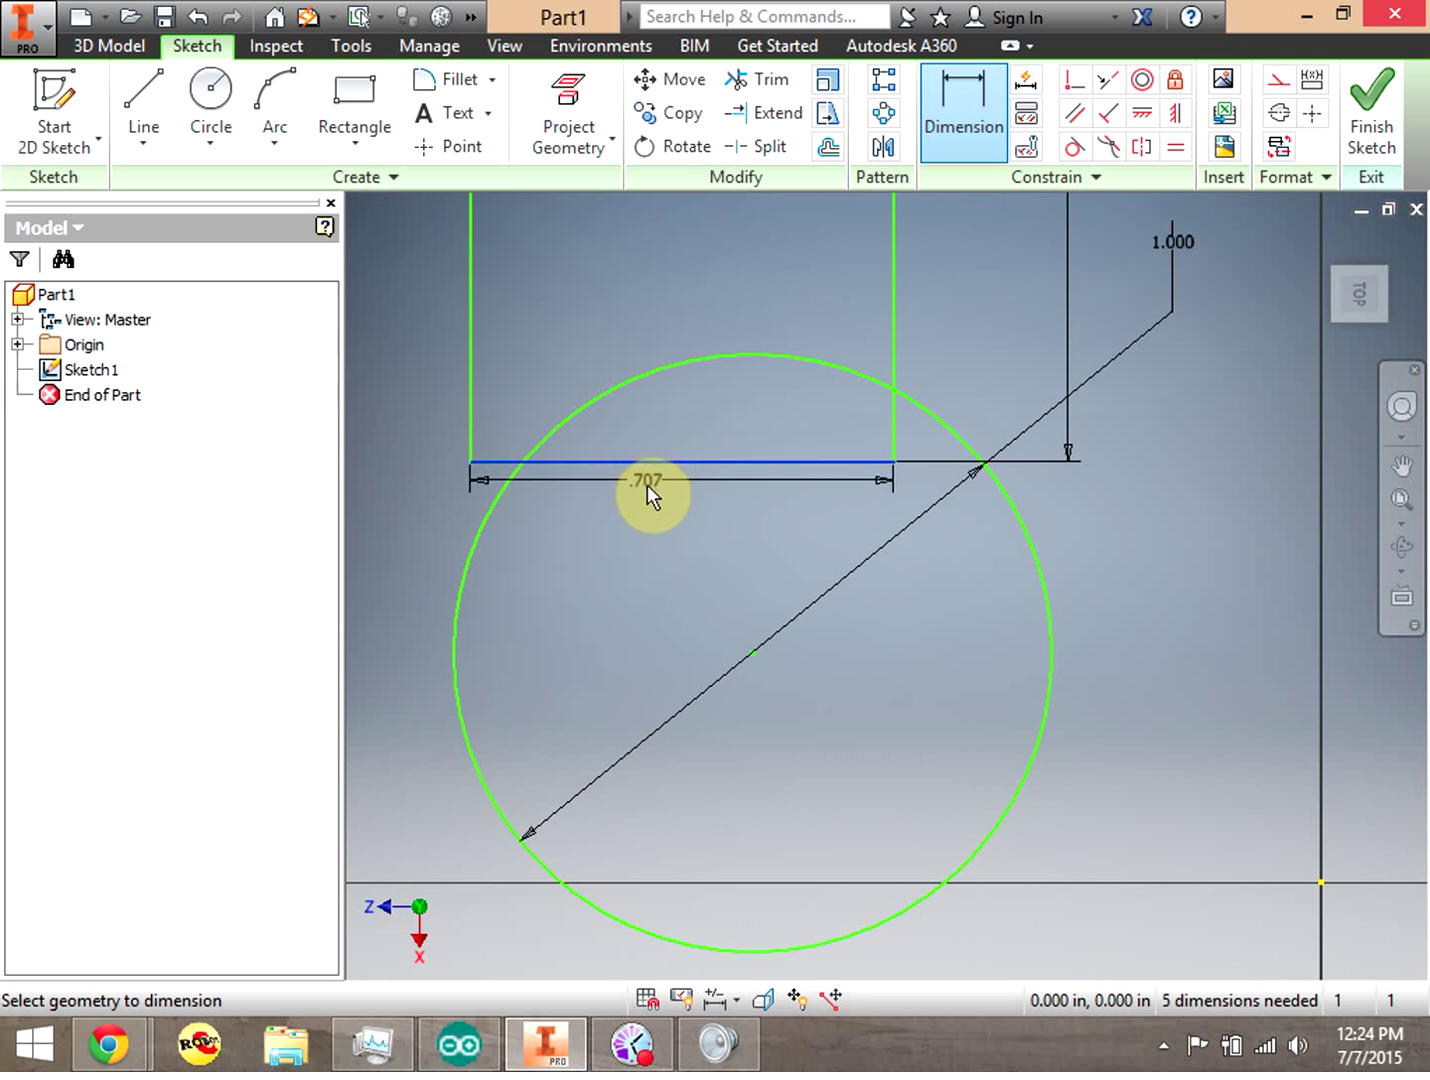
pyautogui.click(640, 591)
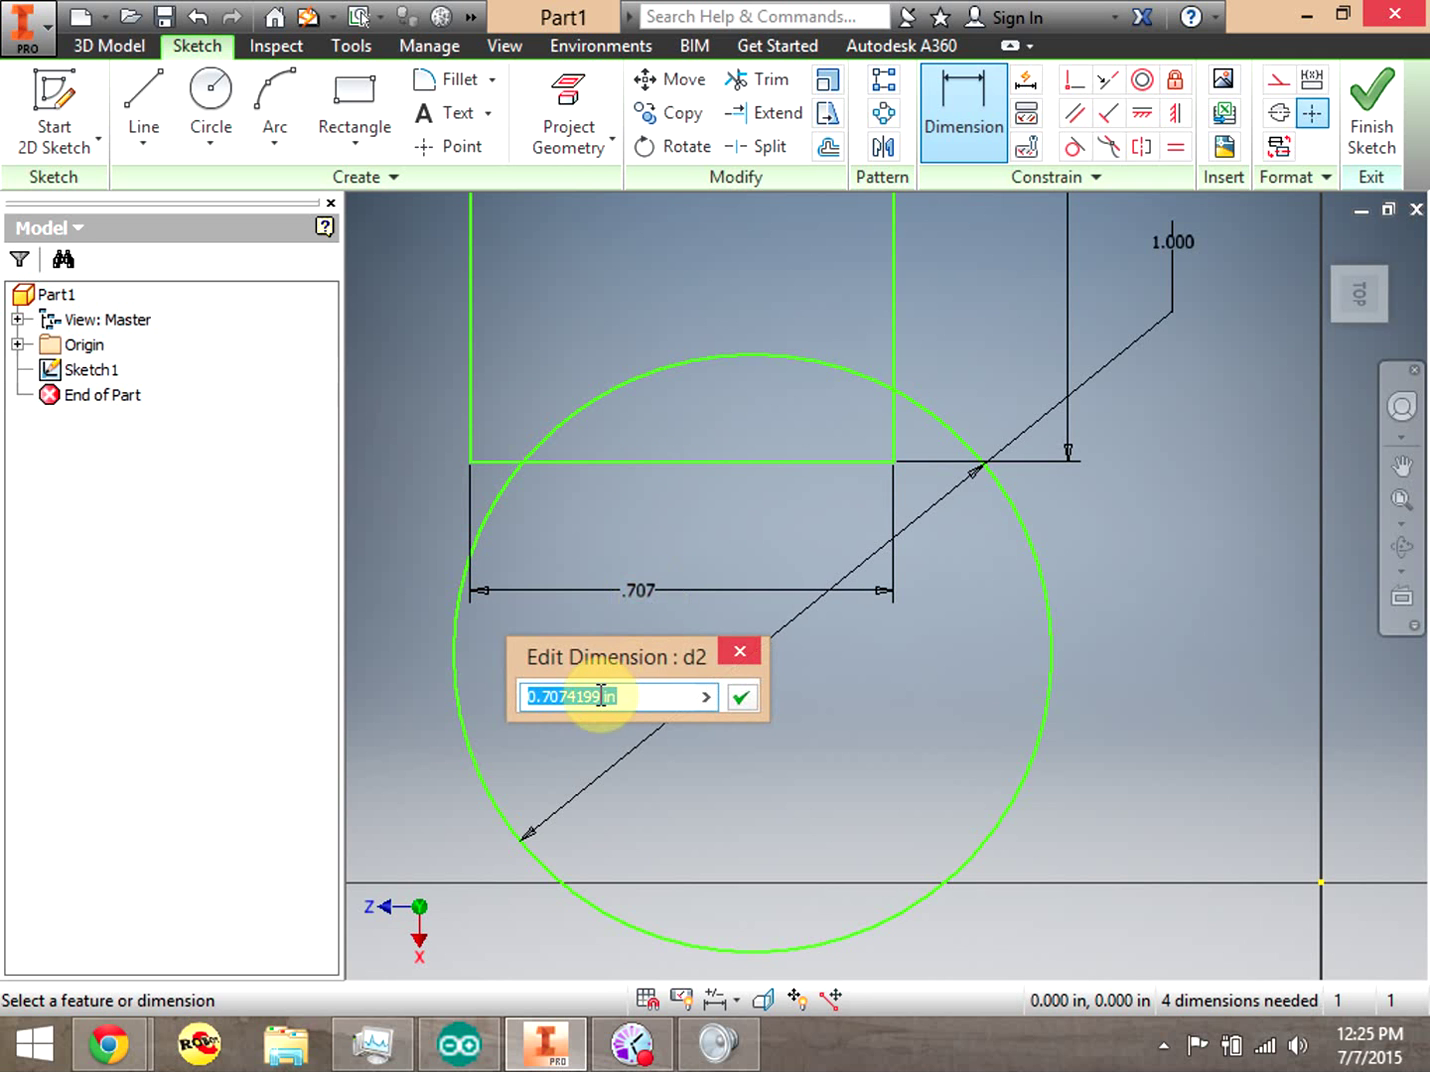
pyautogui.write('2')
pyautogui.click(740, 697)
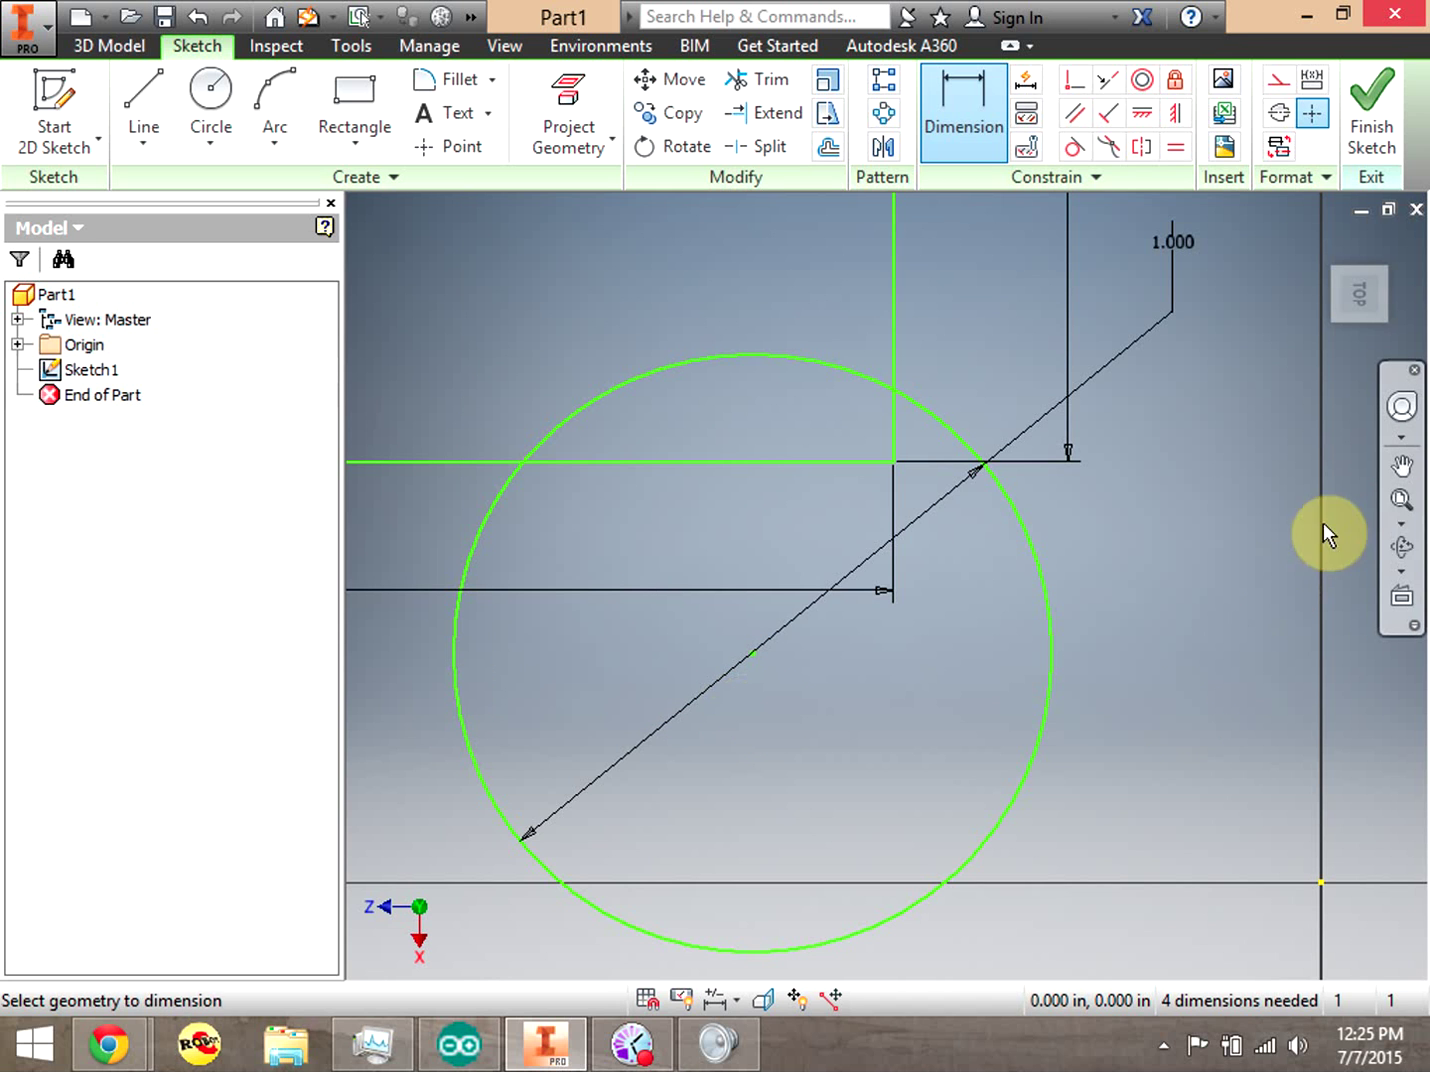
pyautogui.click(1402, 521)
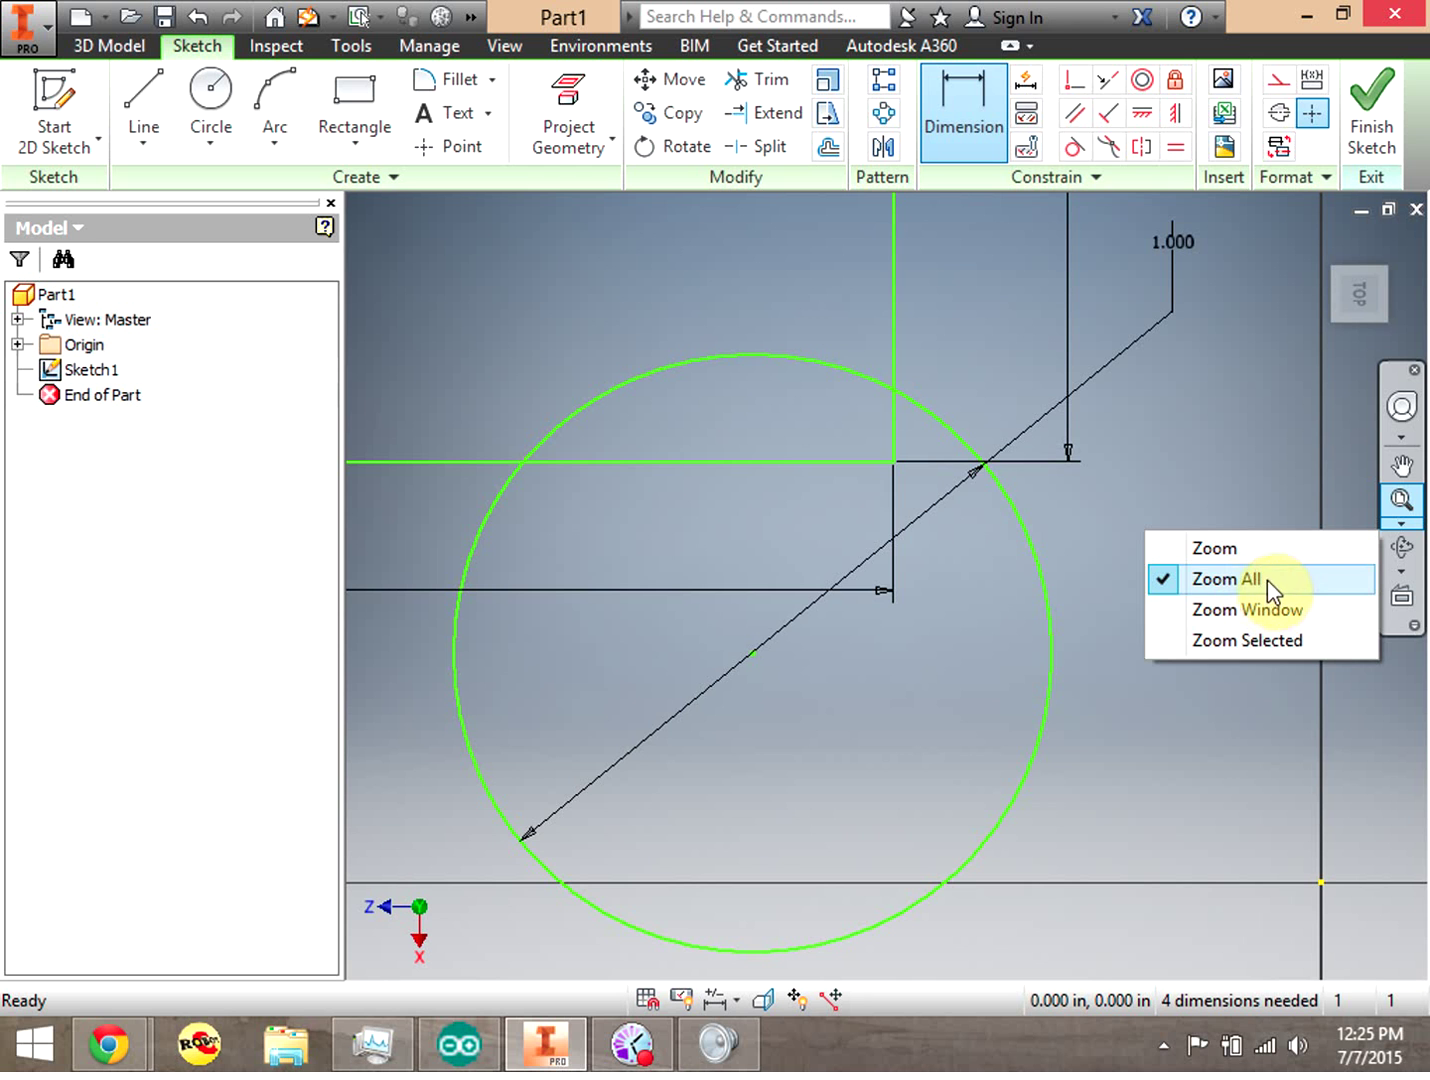
pyautogui.click(1413, 502)
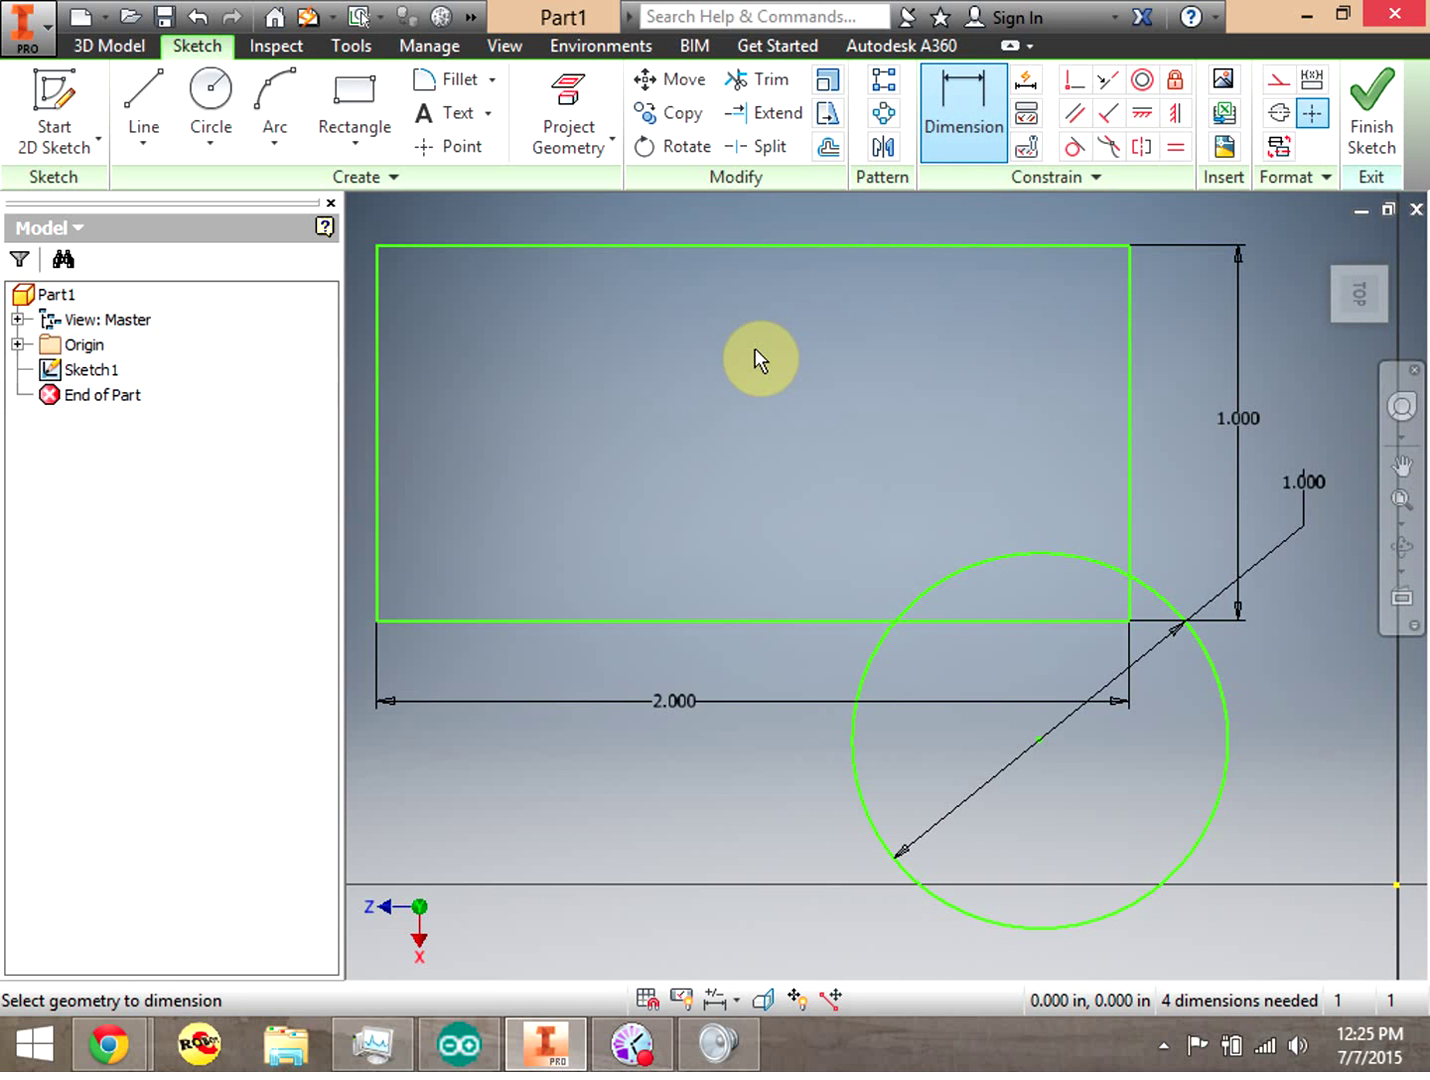
pyautogui.rightClick(817, 371)
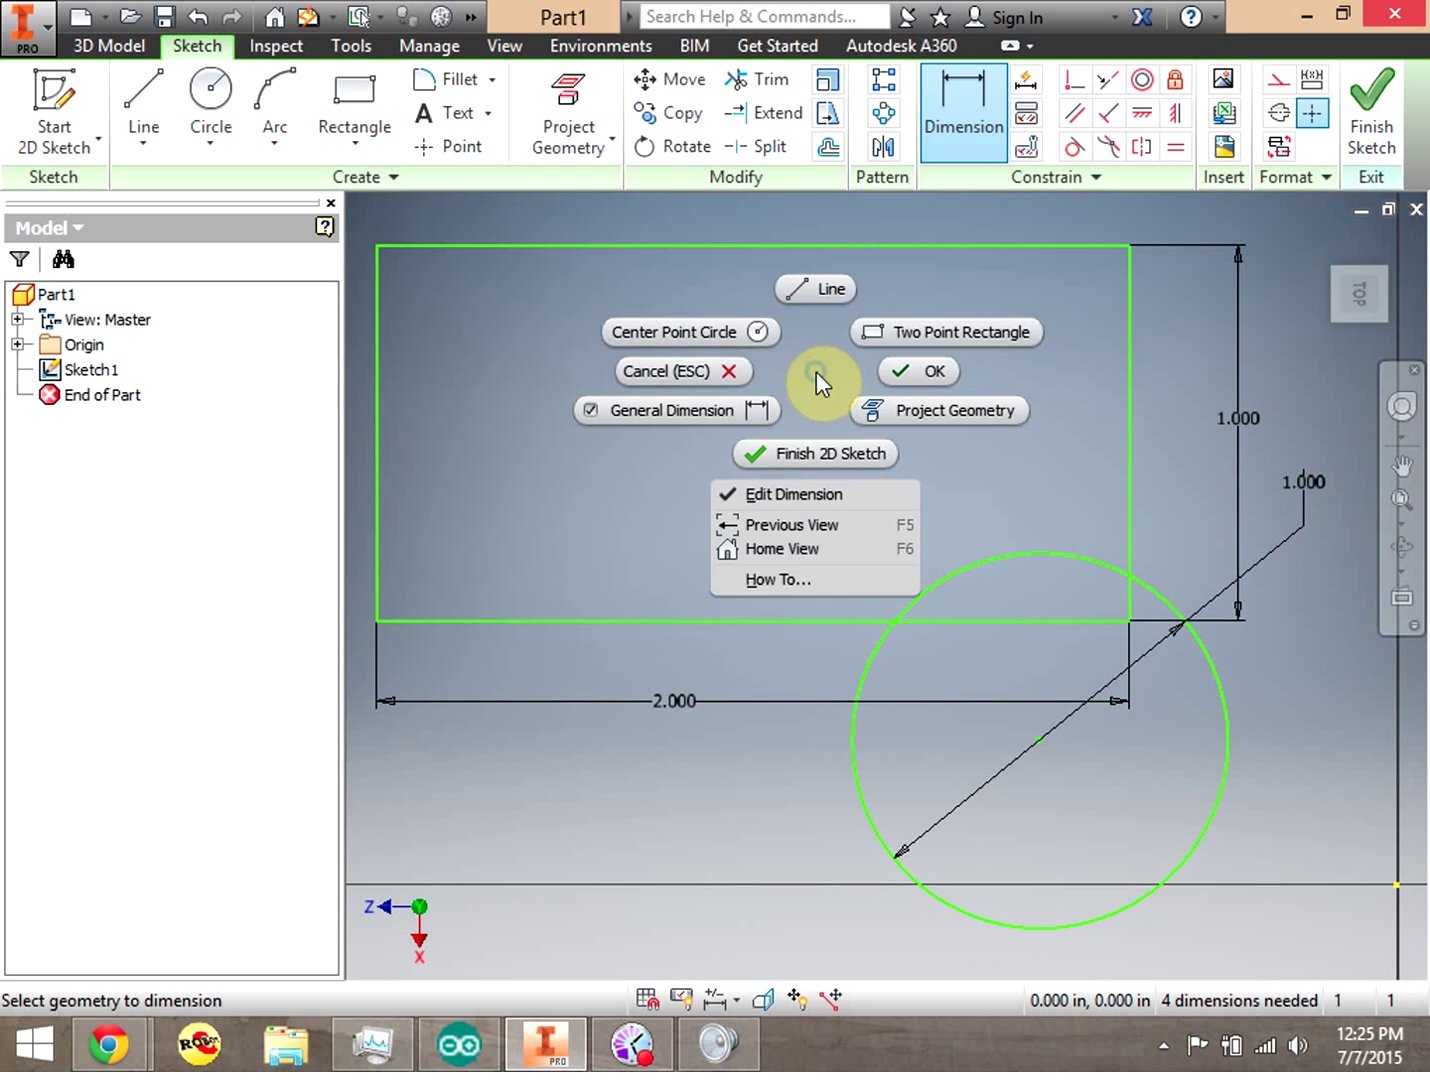
pyautogui.click(912, 370)
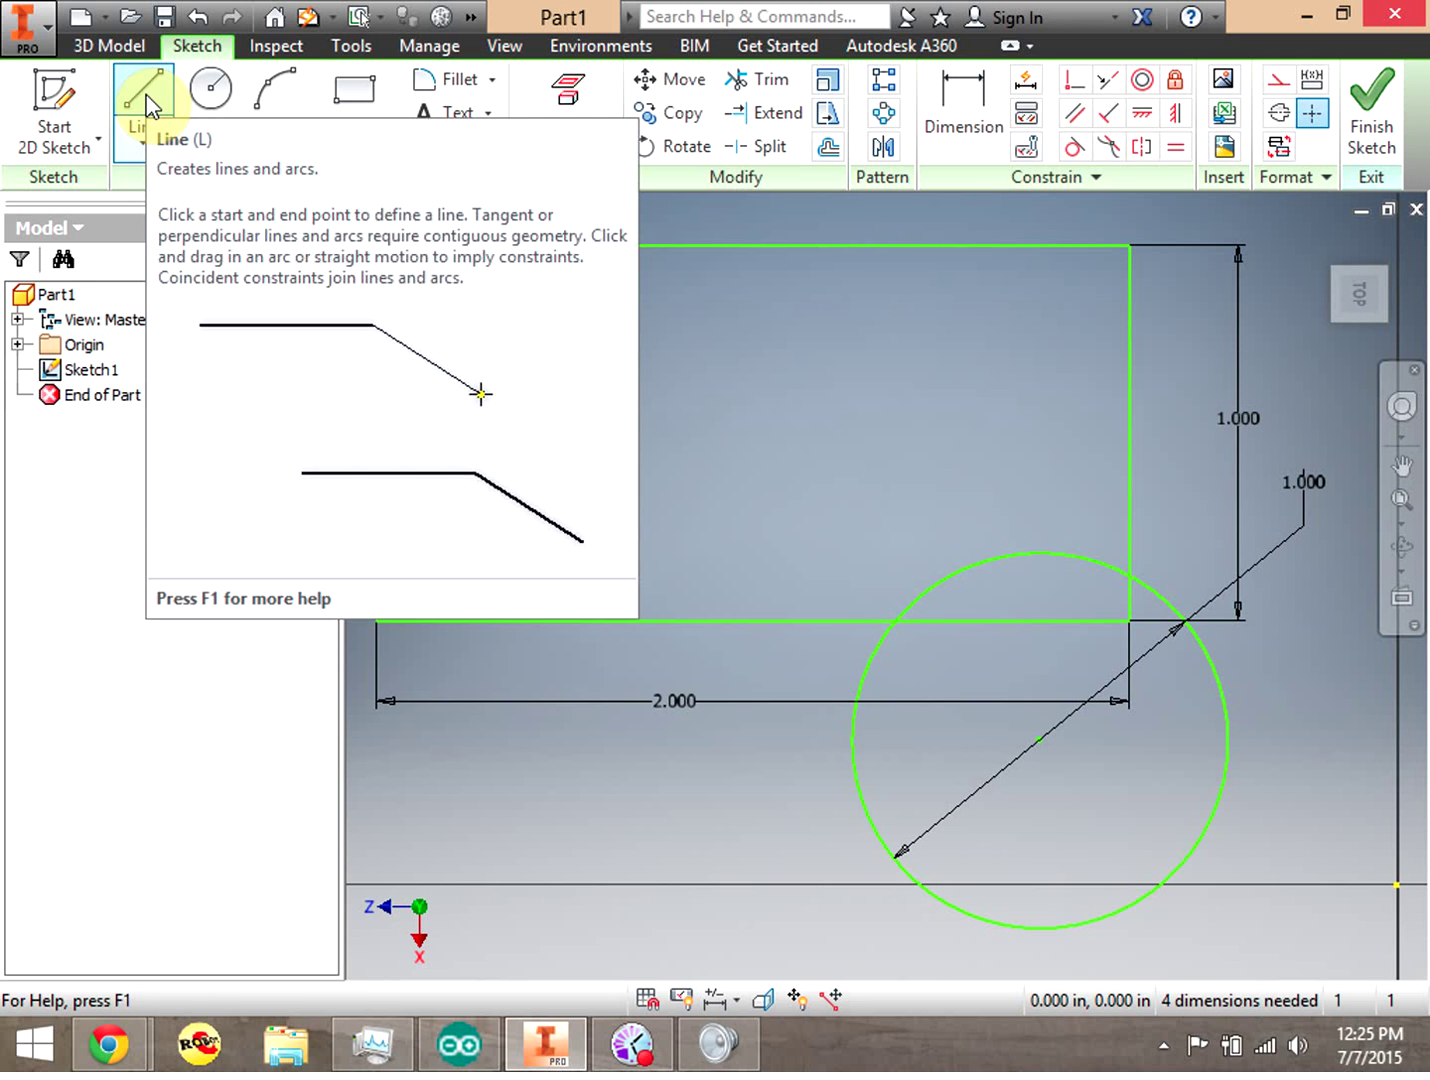
# Sketch a diagonal line about 0.71 in long at about 45 degrees across the rectangle's upper-left corner, from left edge to top edge
pyautogui.click(146, 97)
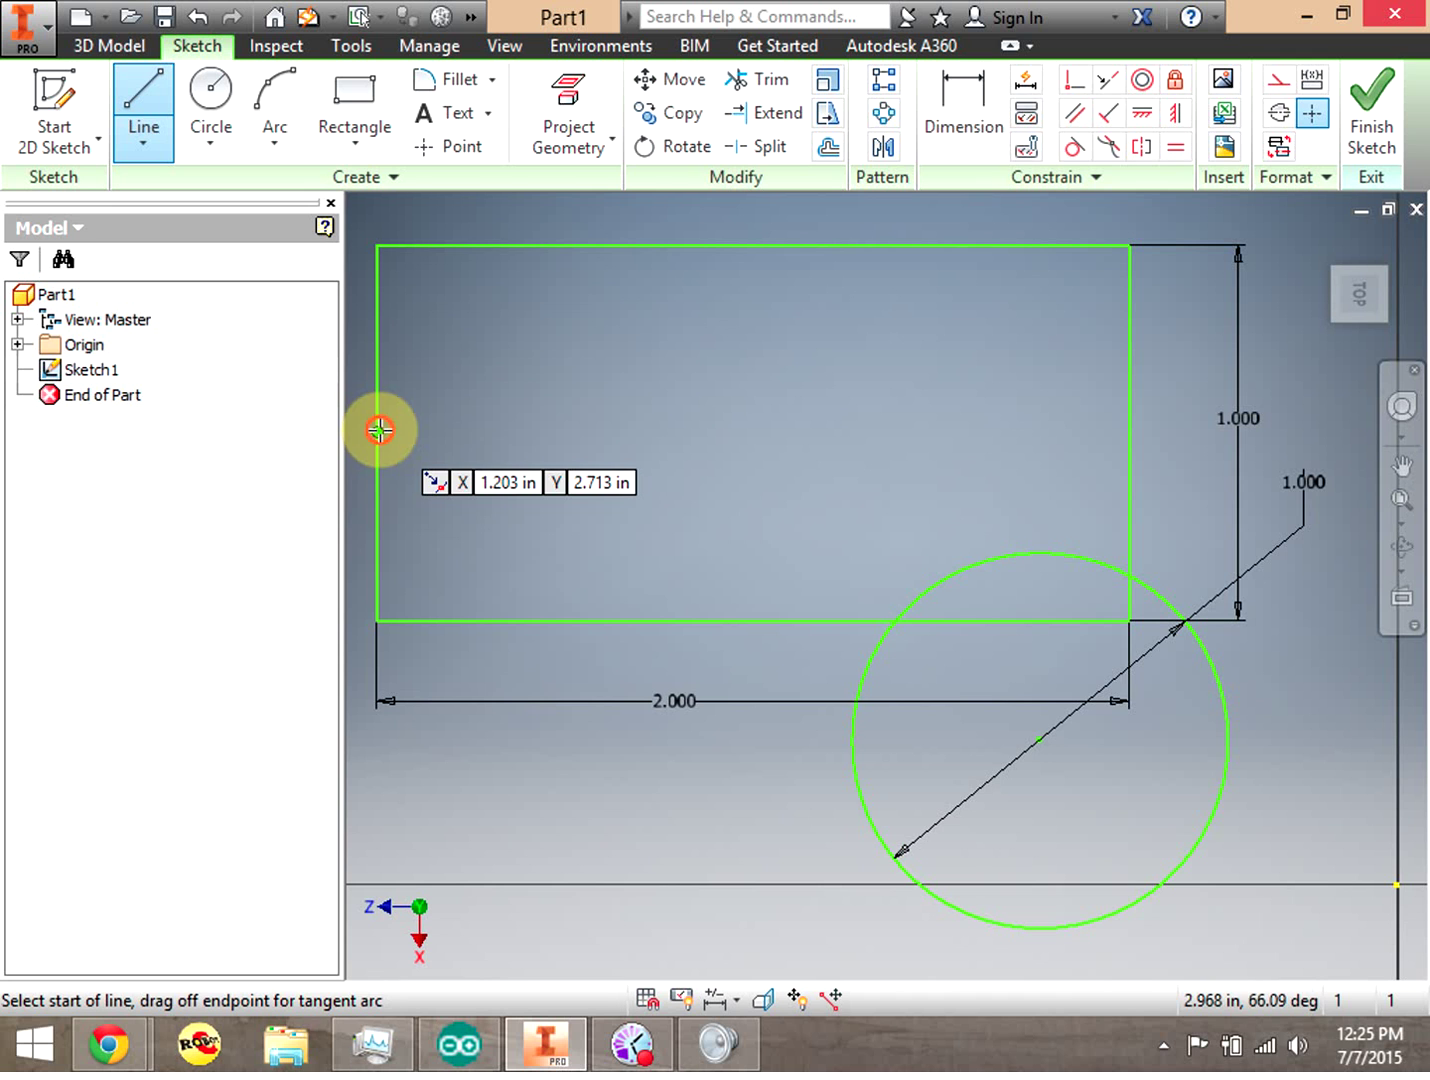
pyautogui.click(379, 431)
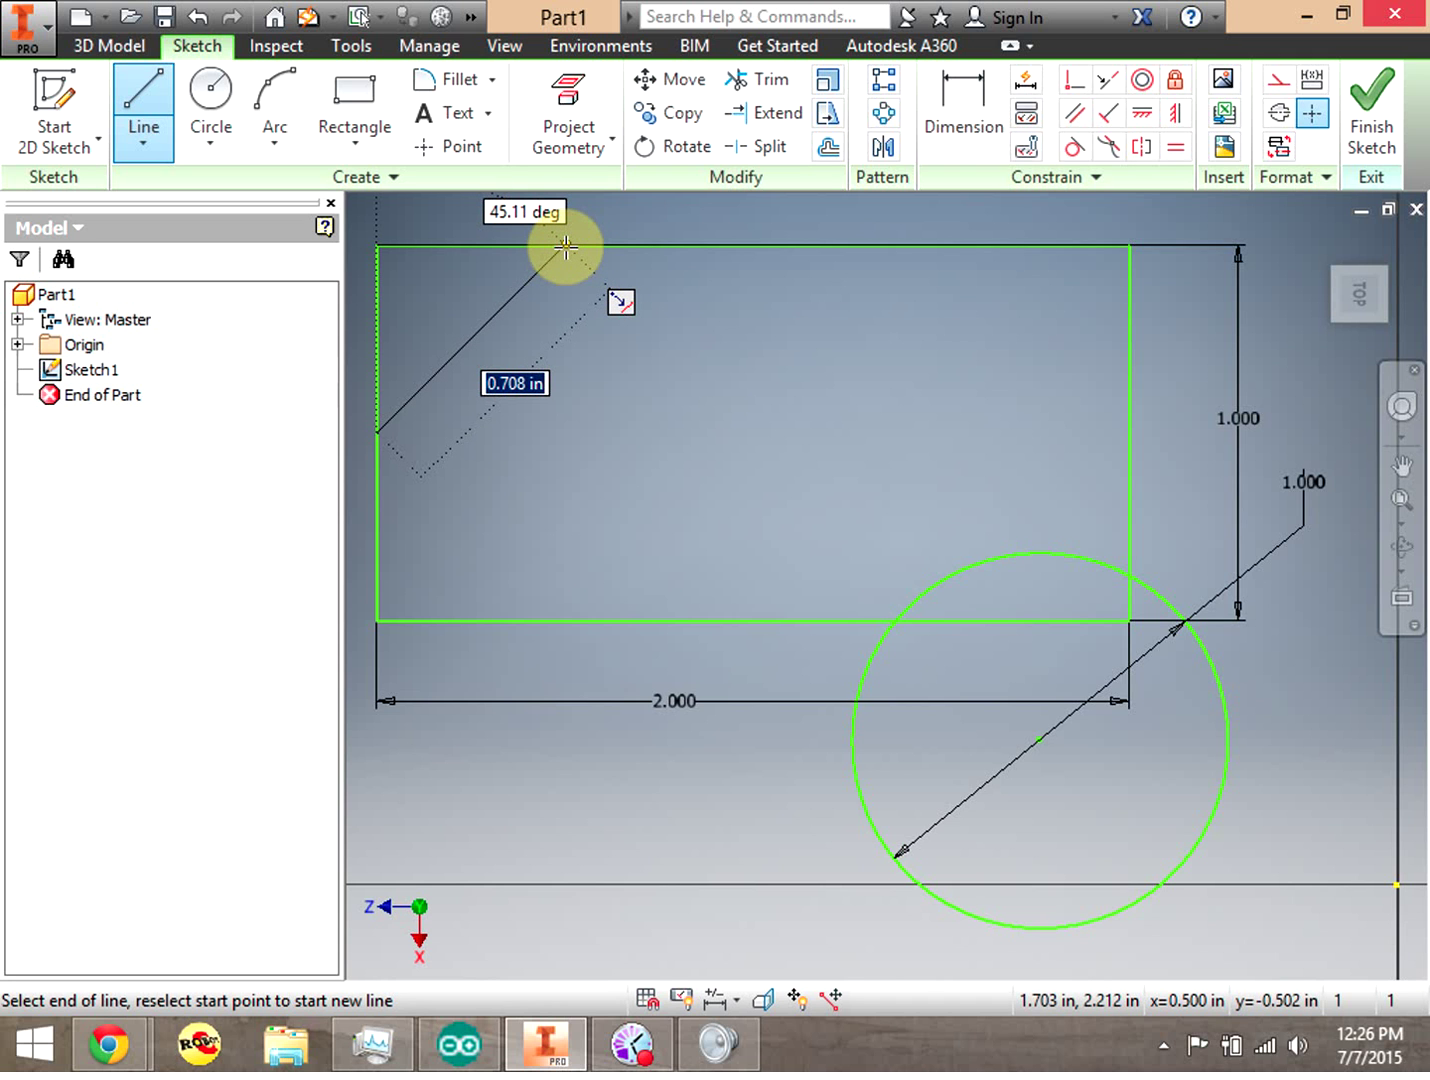
pyautogui.click(567, 247)
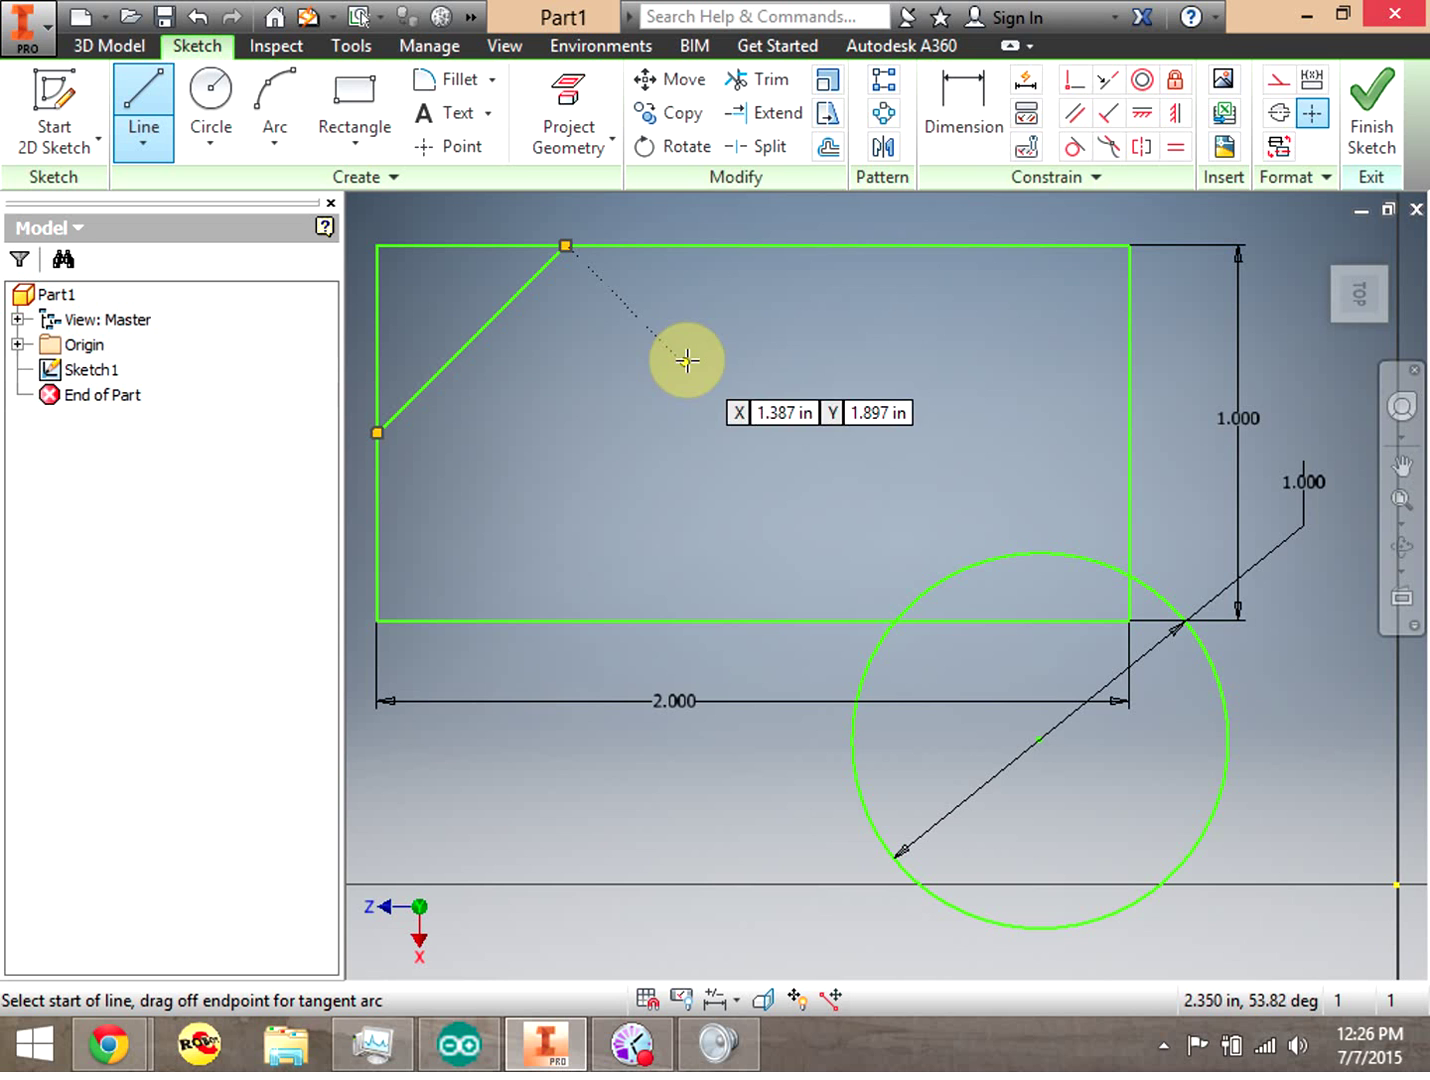
# Dimension the angle between the diagonal line and the rectangle's left edge and set it to 135 degrees
pyautogui.click(966, 121)
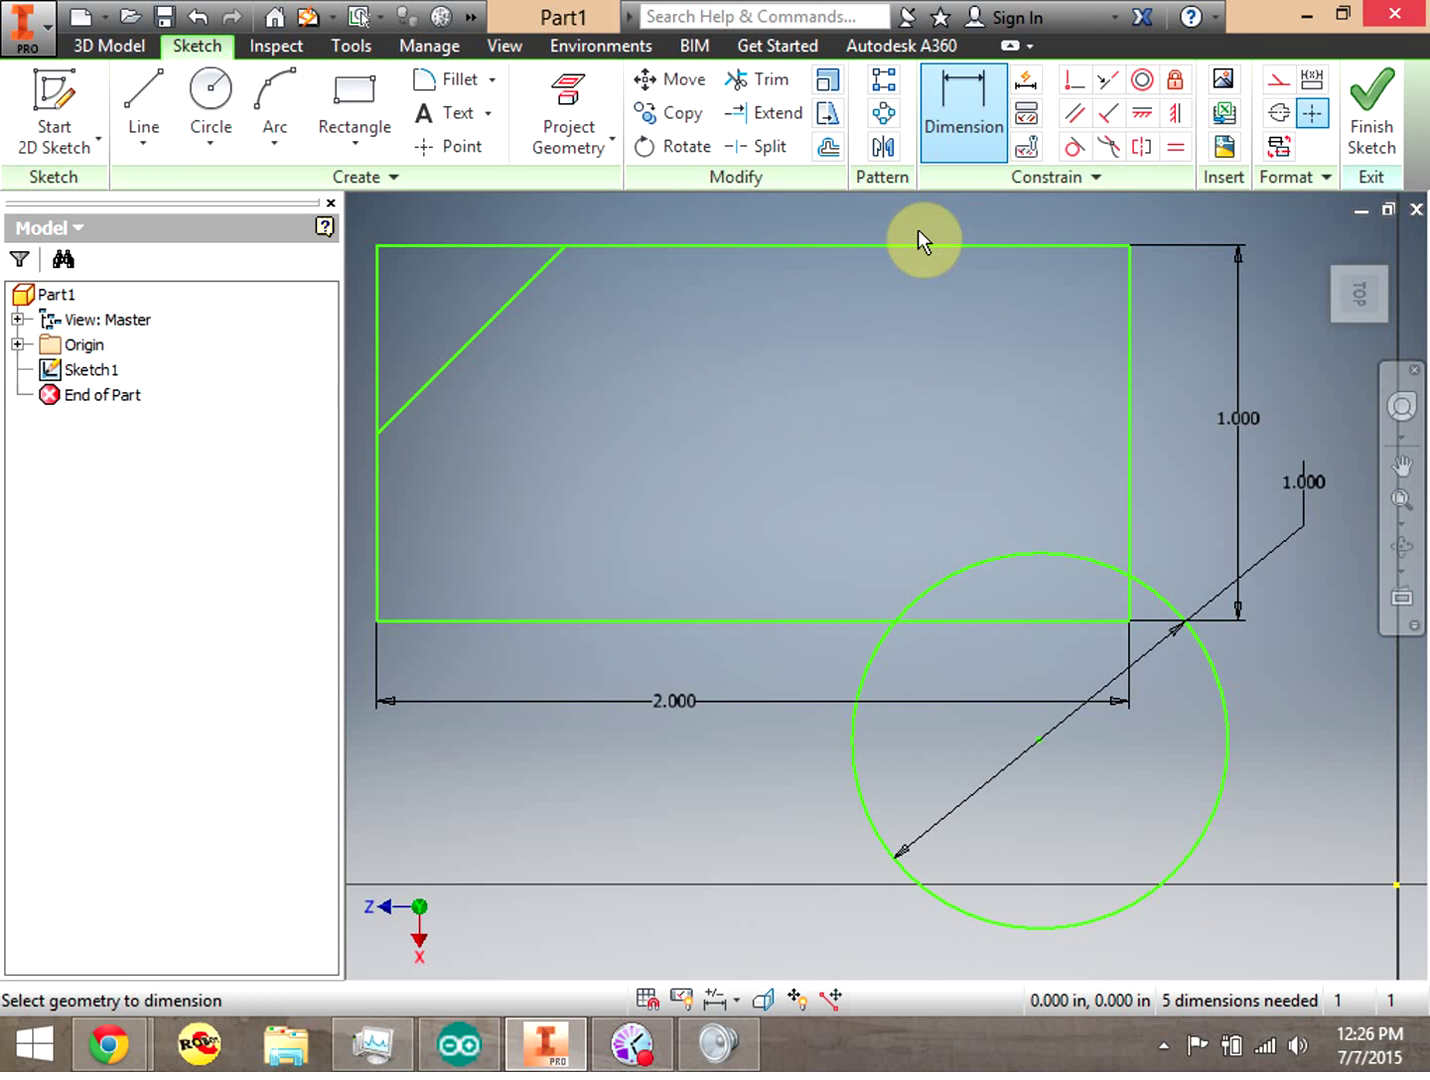
pyautogui.click(400, 414)
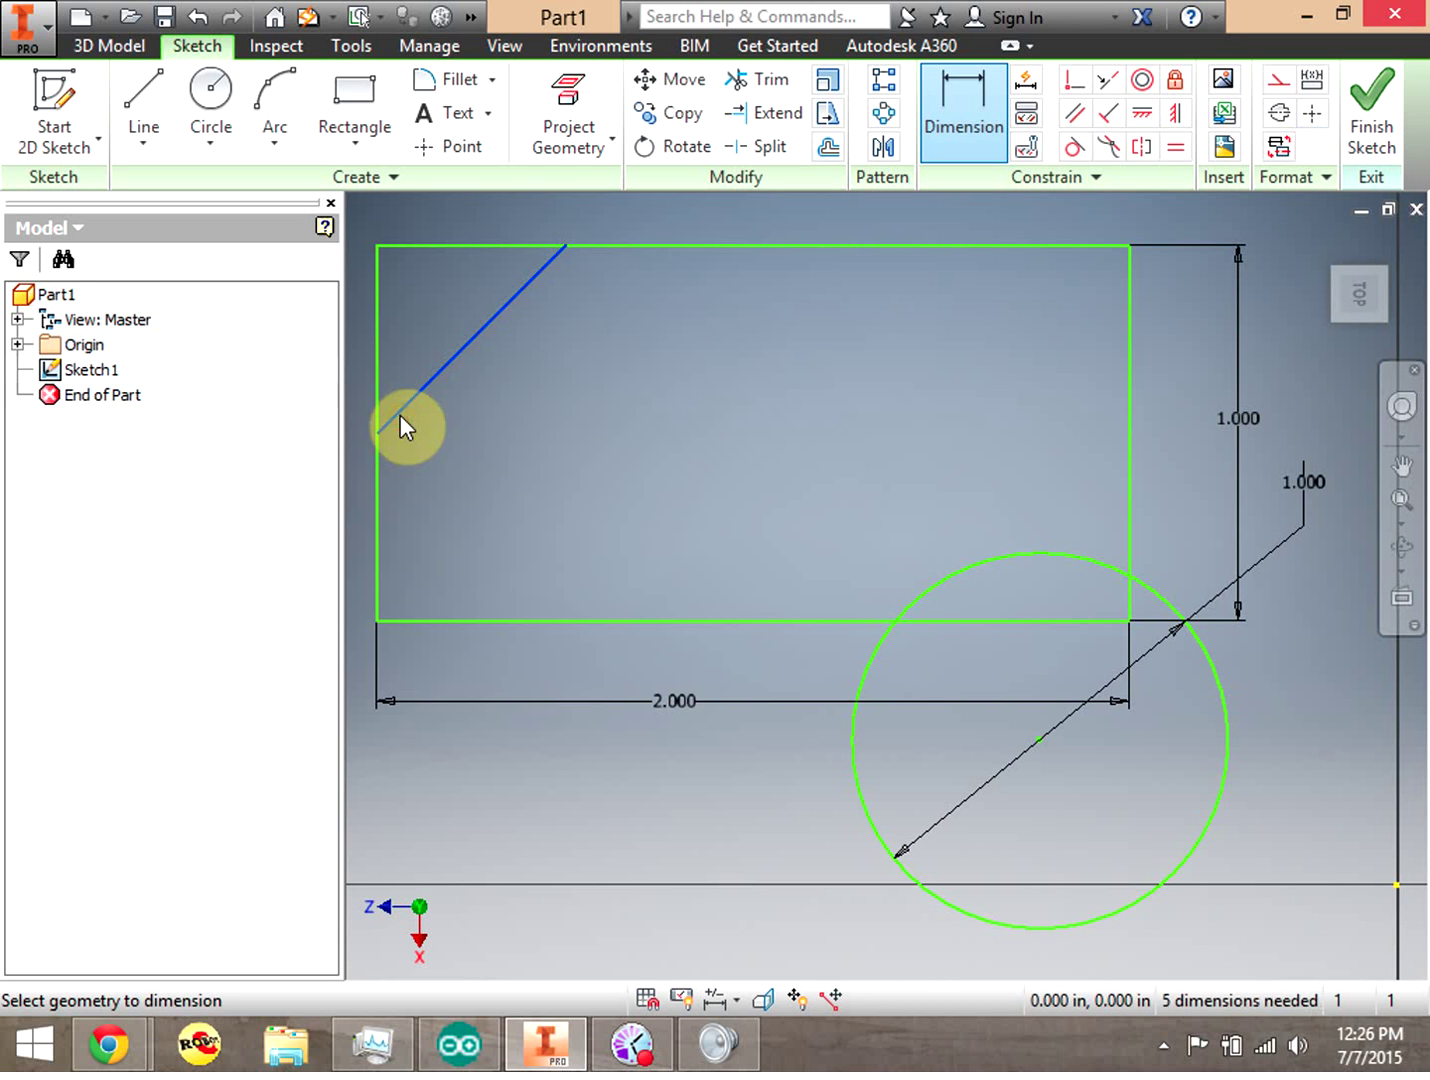
pyautogui.click(380, 472)
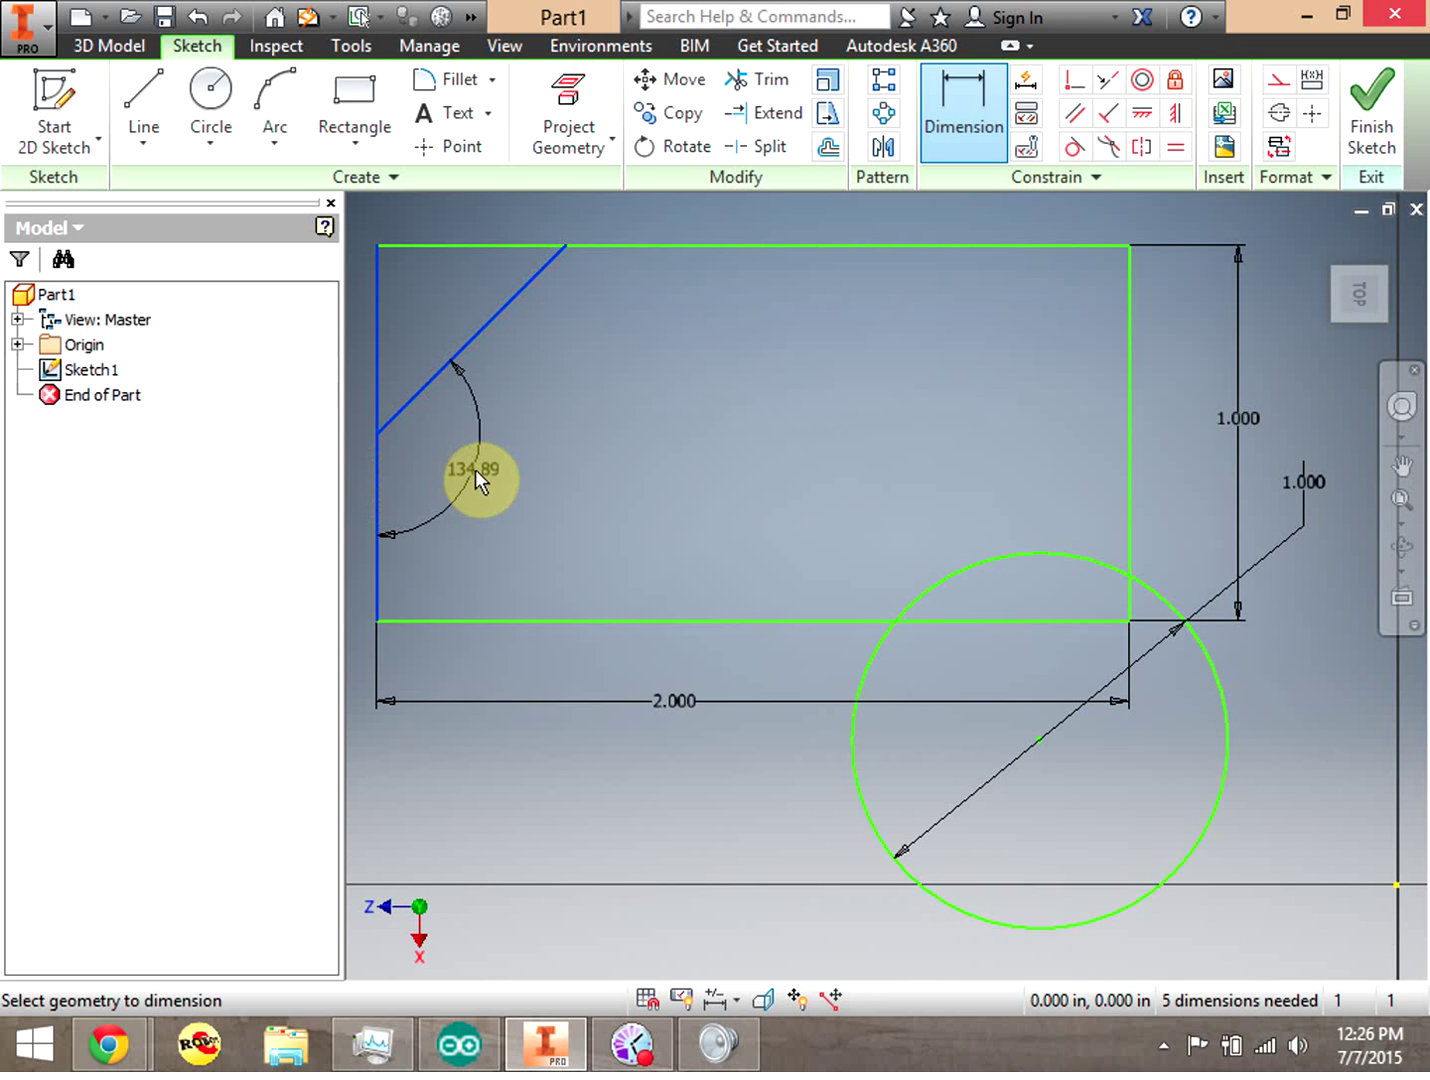
pyautogui.click(473, 469)
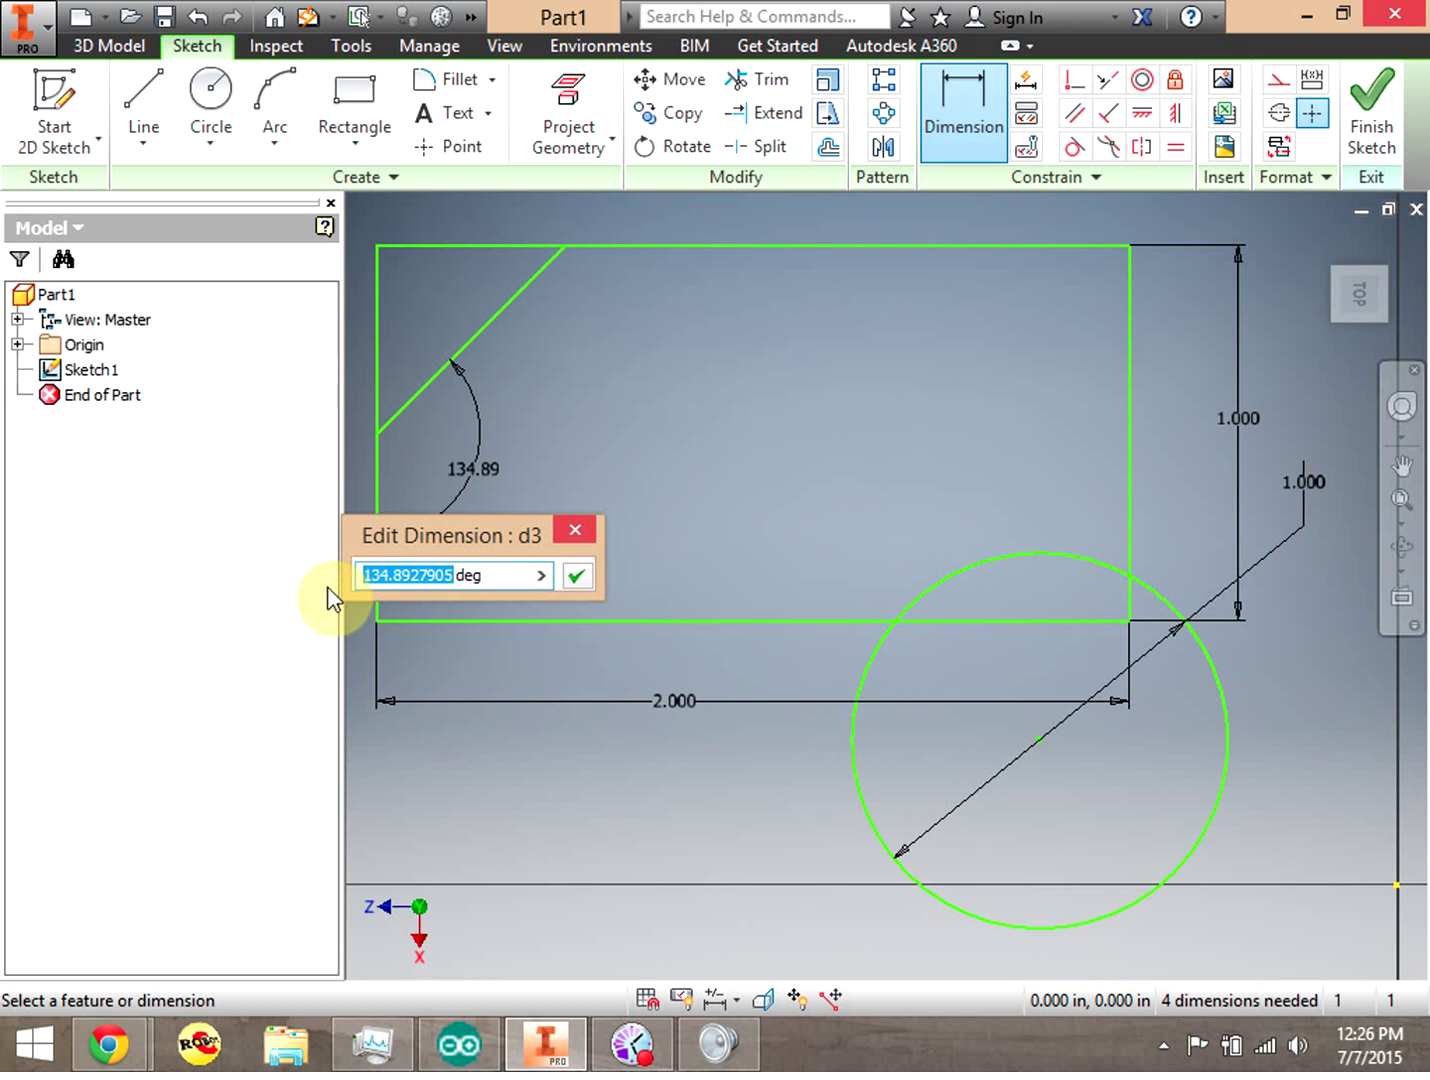
pyautogui.write('135')
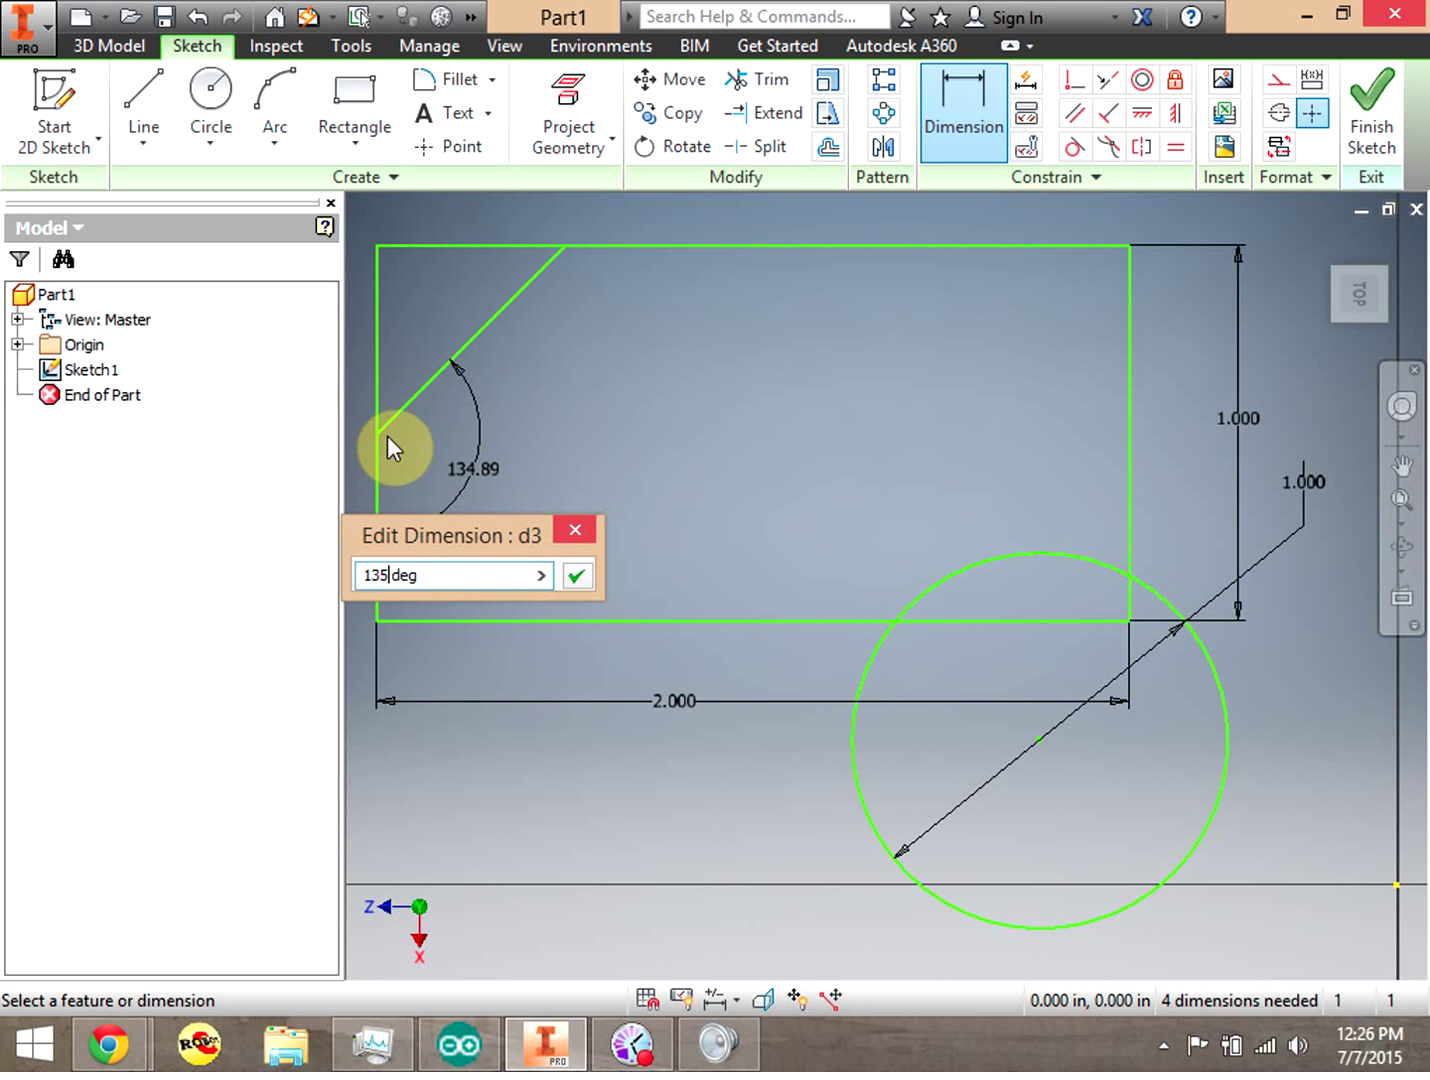
pyautogui.click(575, 578)
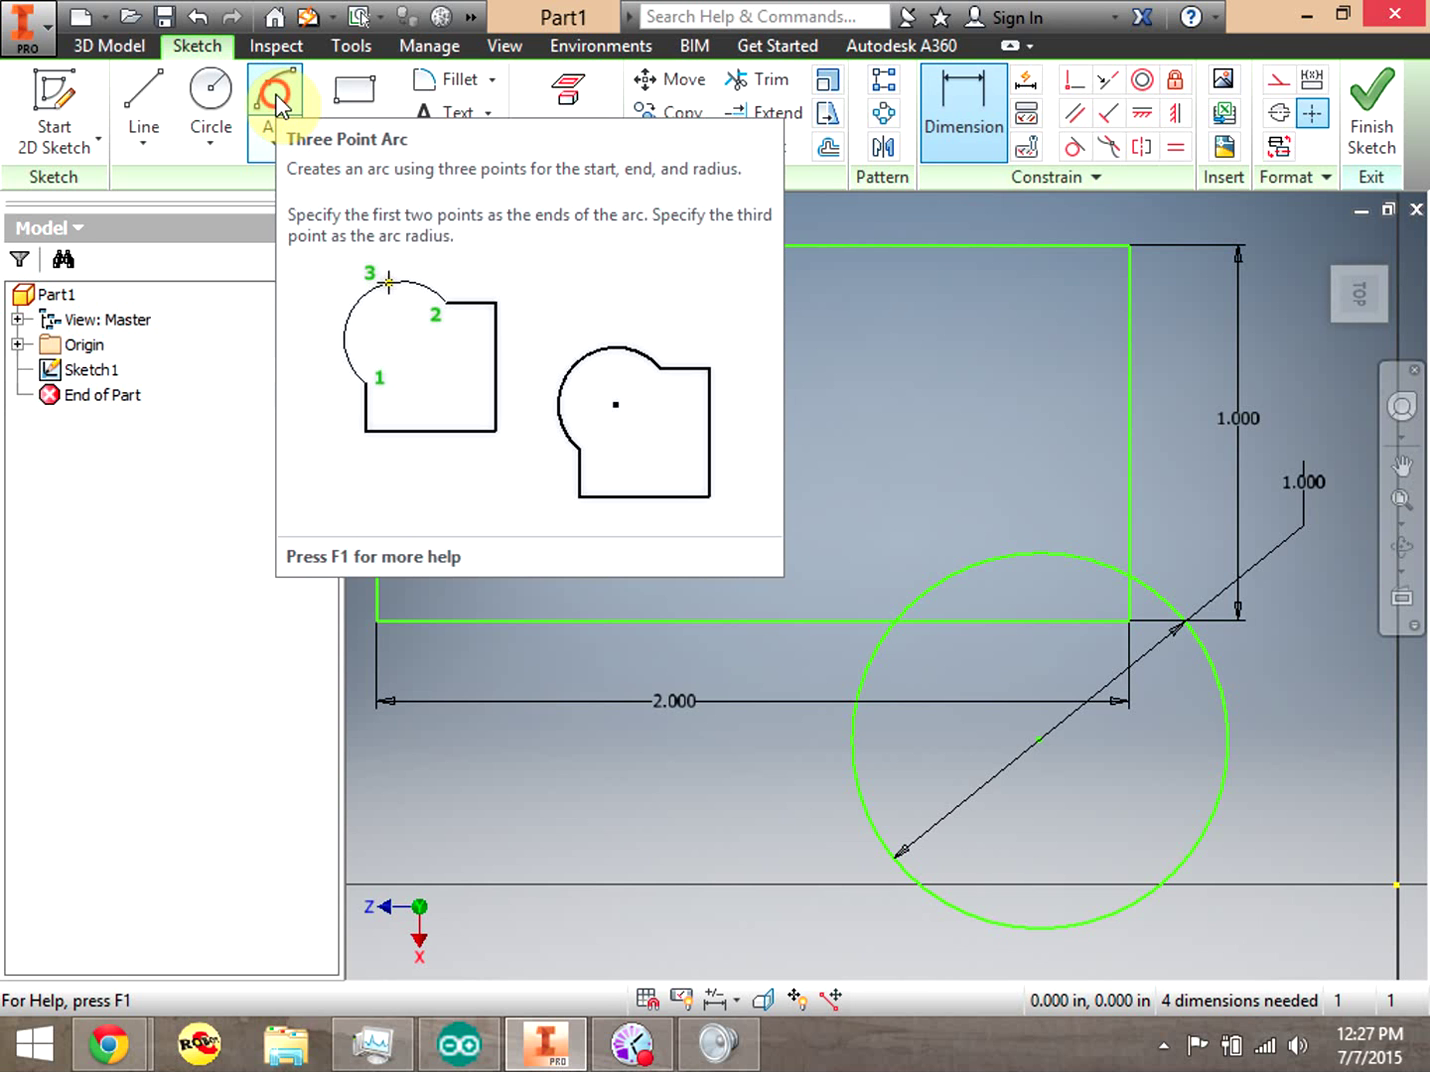
# Sketch a three-point arc with a radius of about 0.41 in across the rectangle's upper-right corner, from top edge to right edge
pyautogui.click(280, 107)
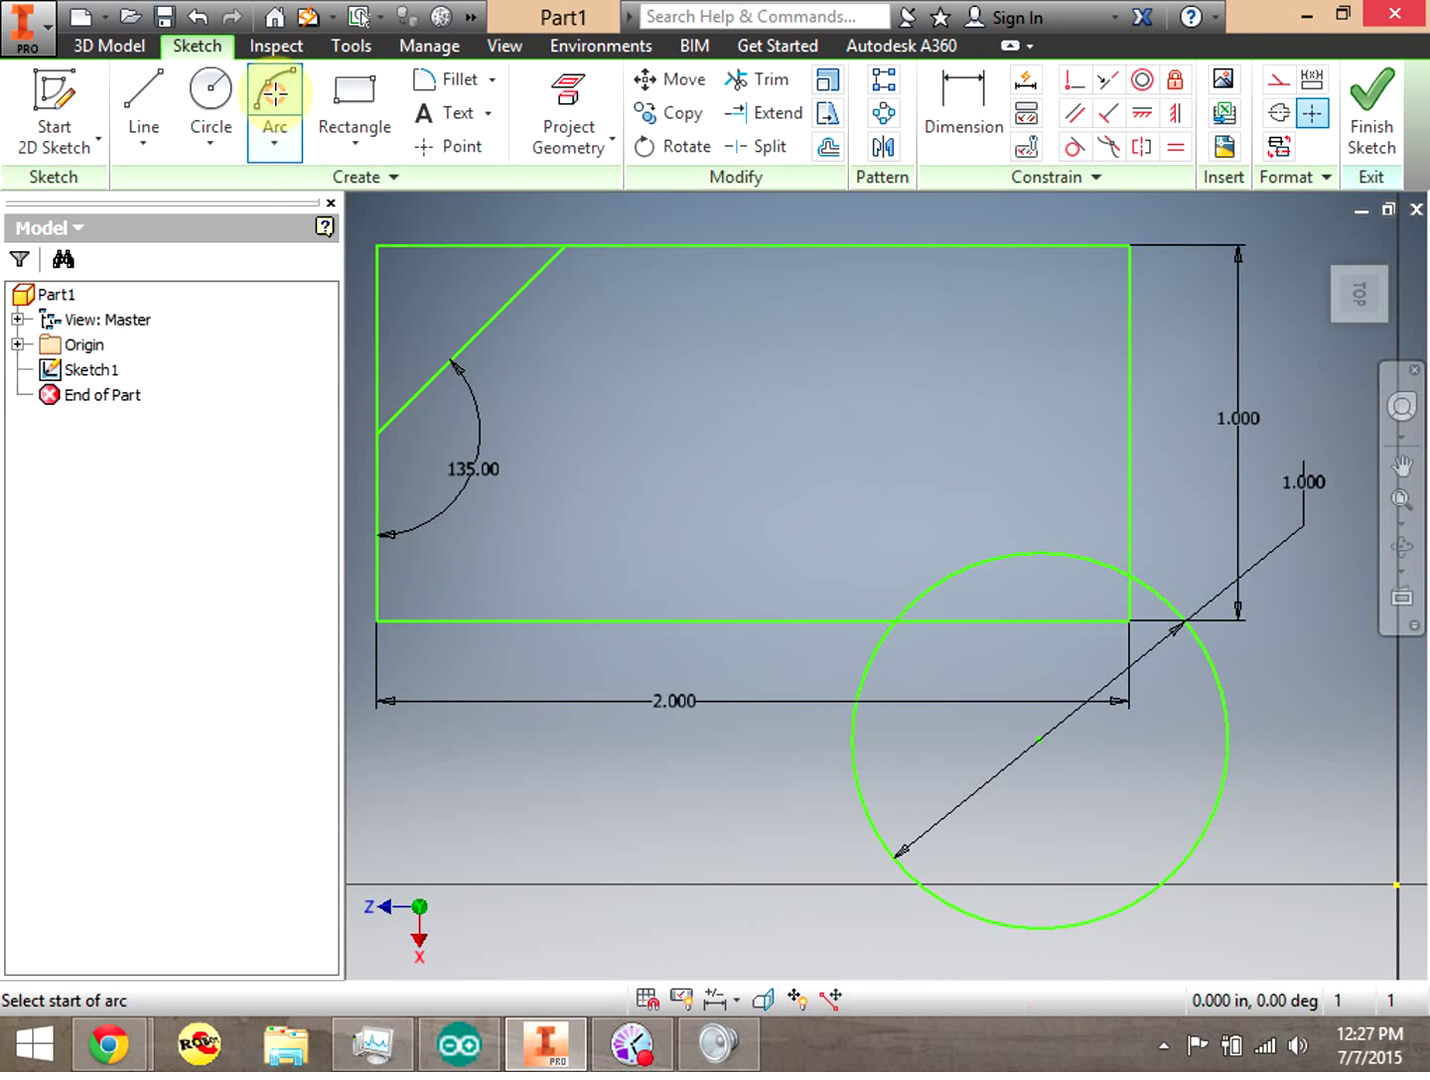
pyautogui.click(972, 244)
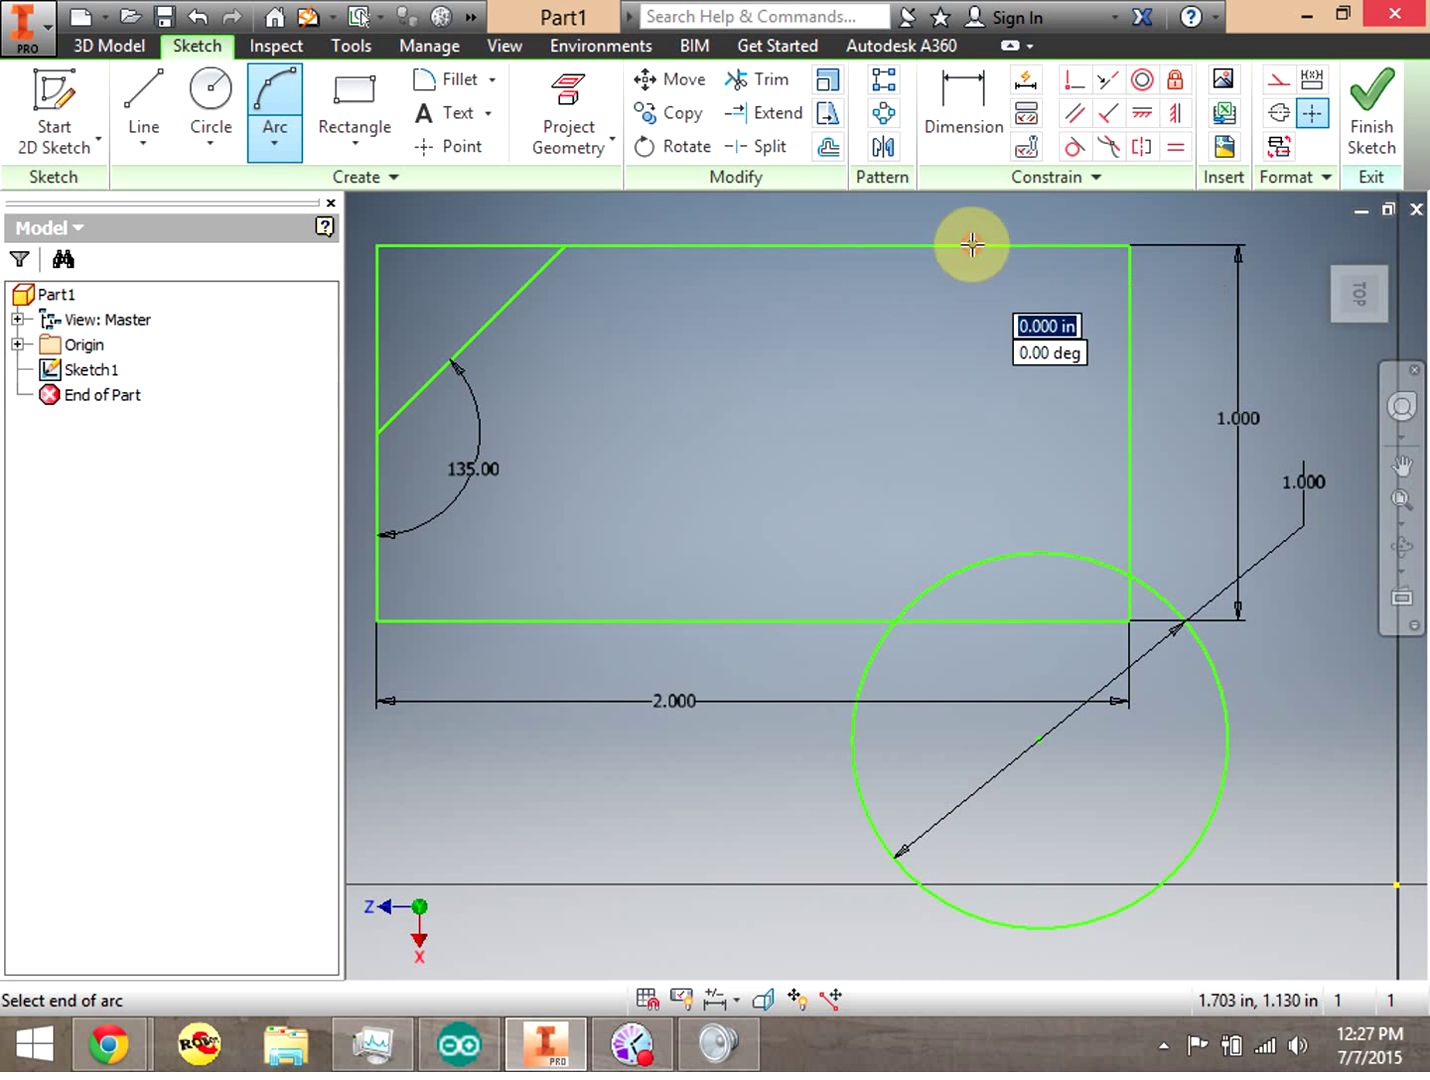
pyautogui.click(1129, 394)
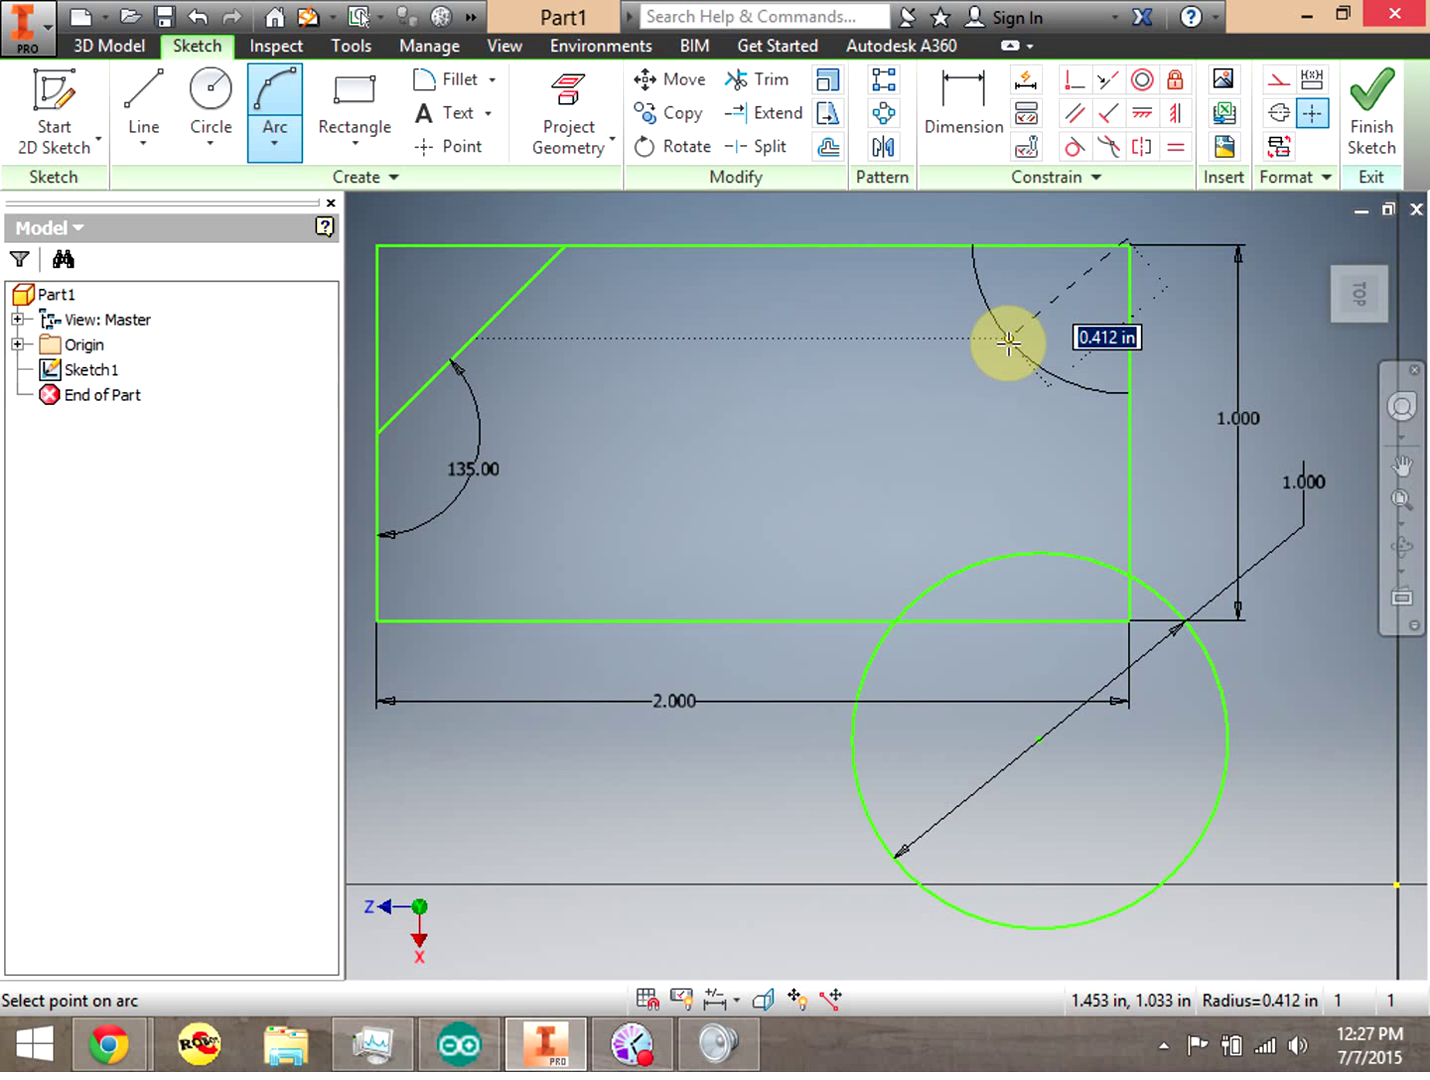
pyautogui.click(1009, 341)
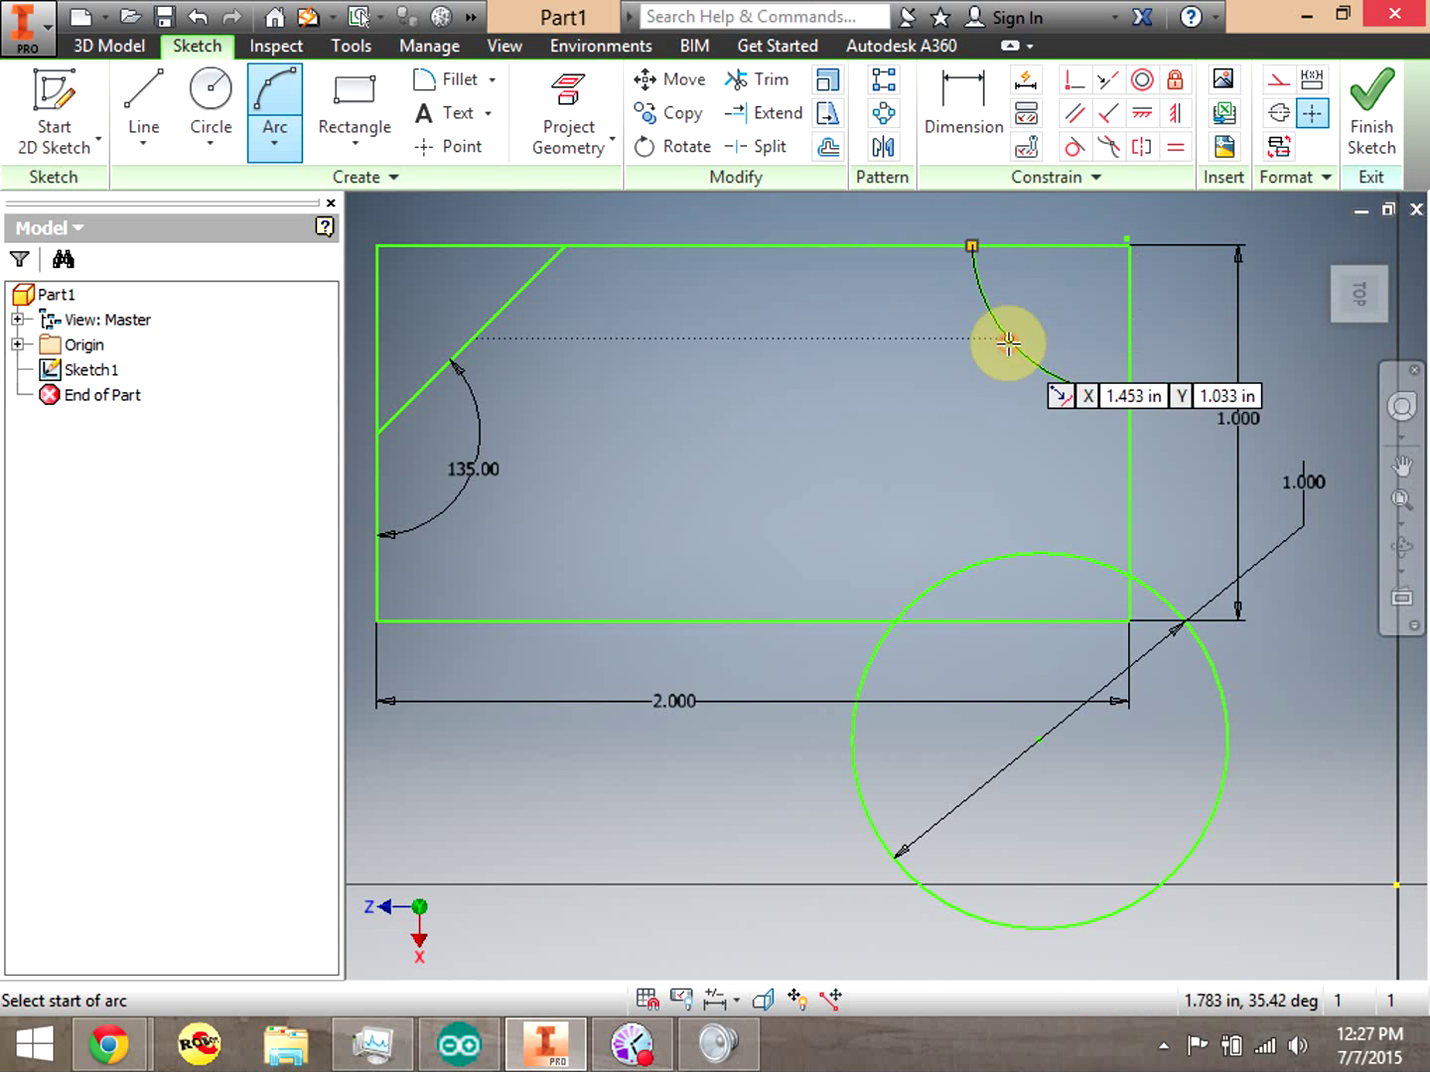
# Dimension the corner arc's radius and set it to 0.5 in
pyautogui.click(980, 90)
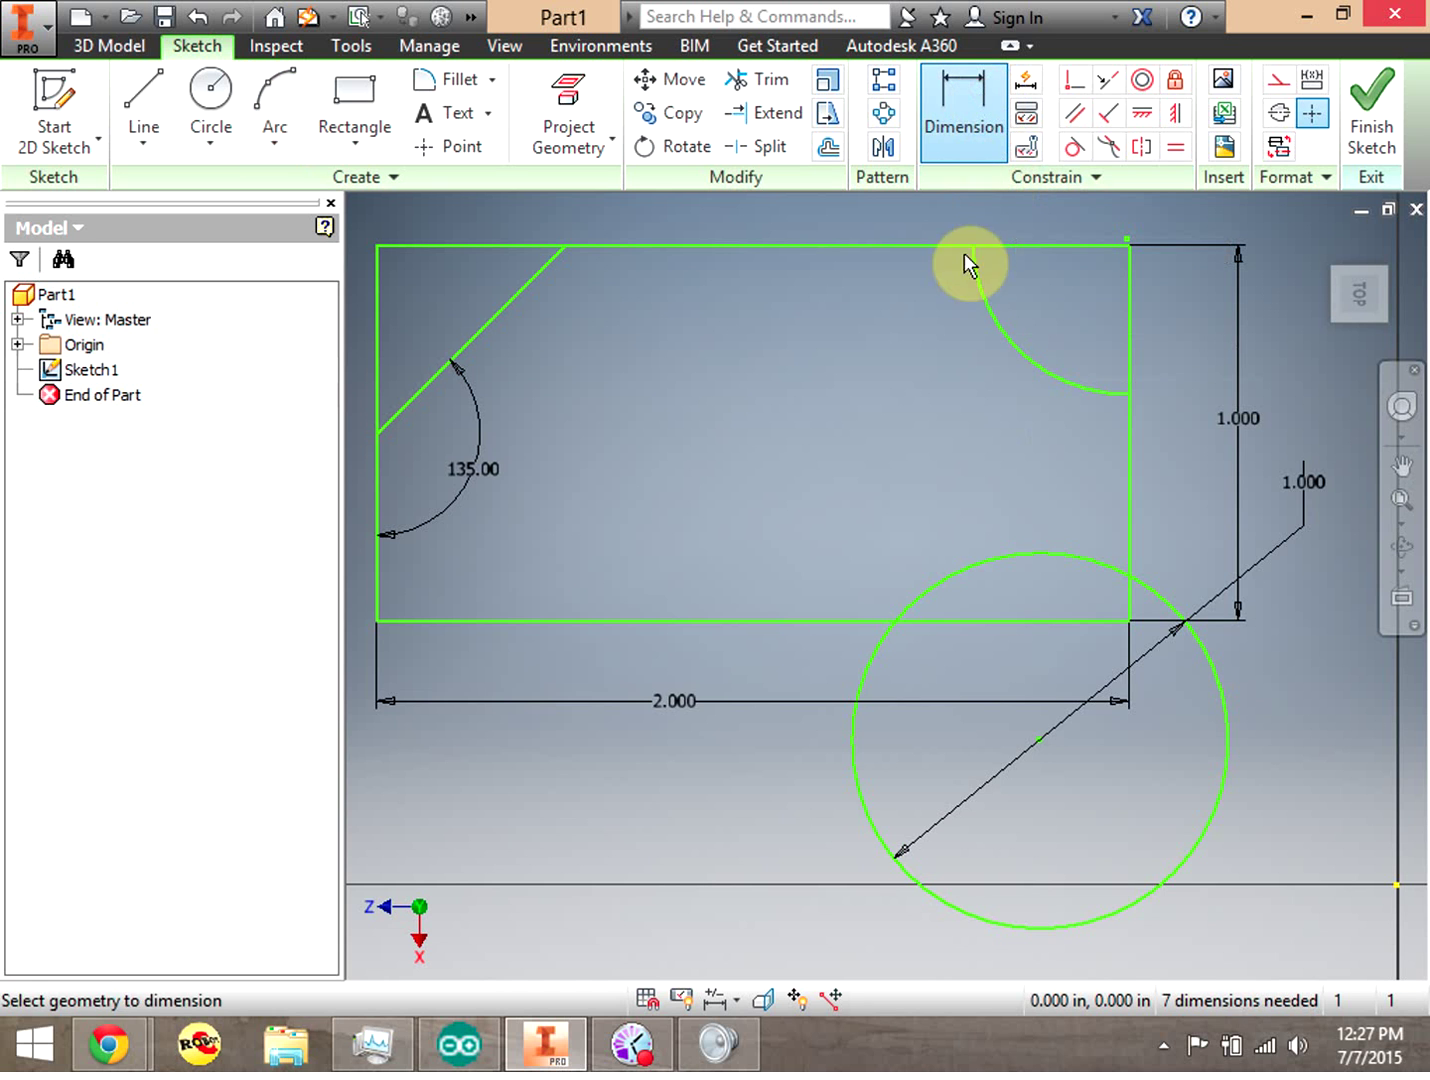
pyautogui.click(1003, 337)
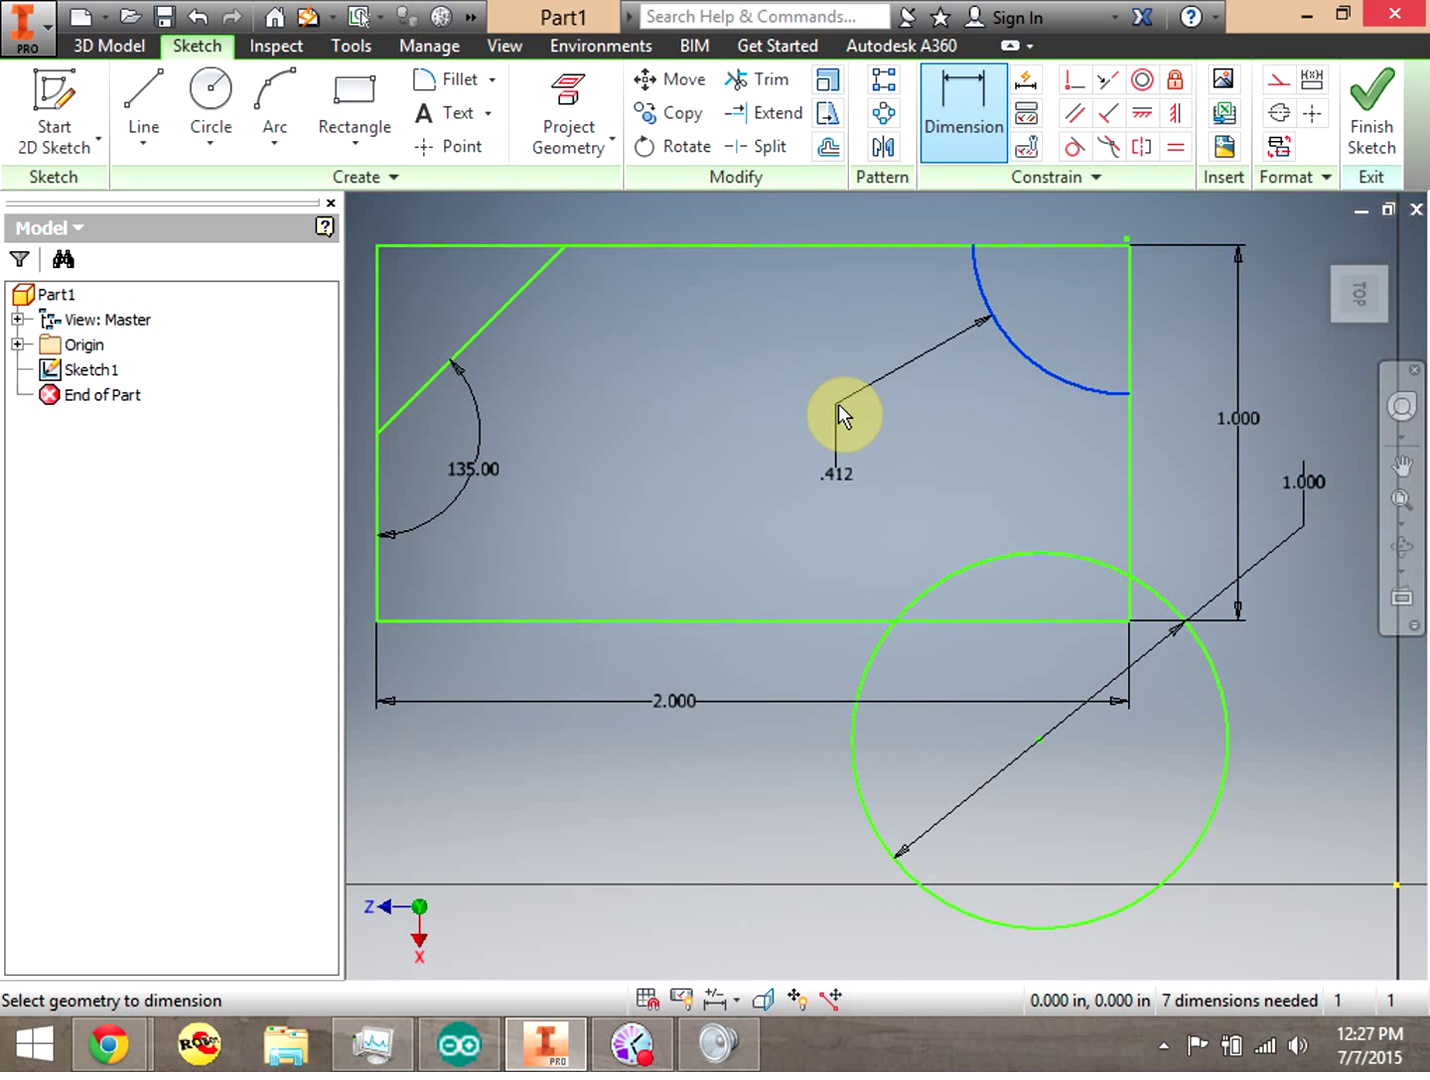
pyautogui.click(838, 403)
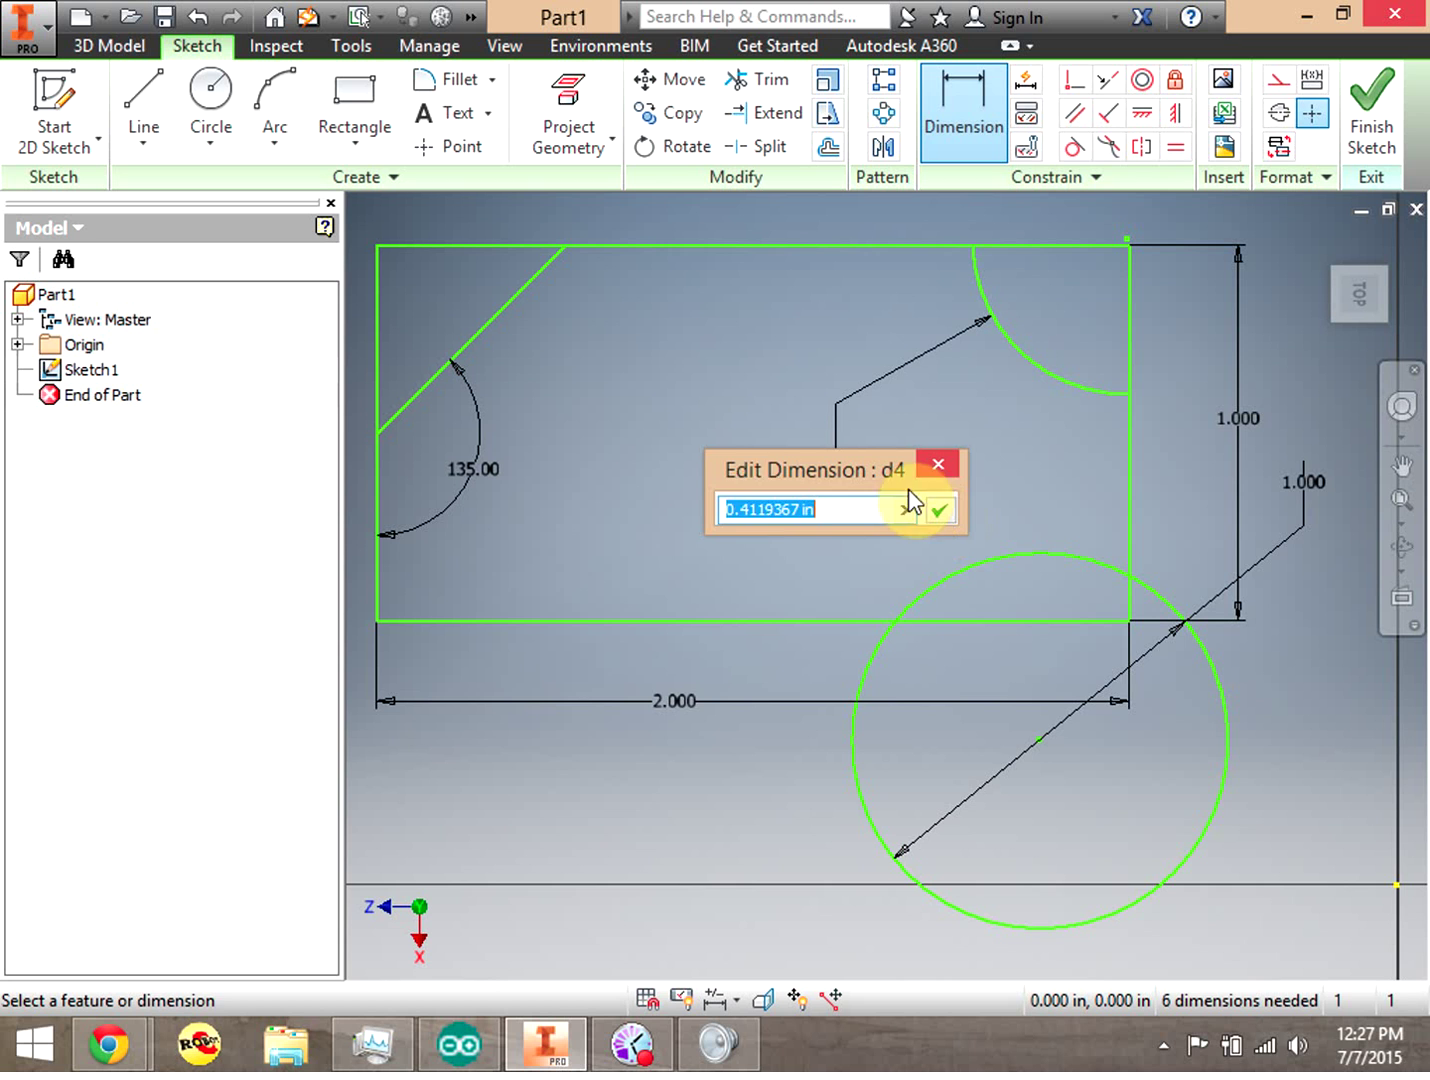
pyautogui.click(797, 508)
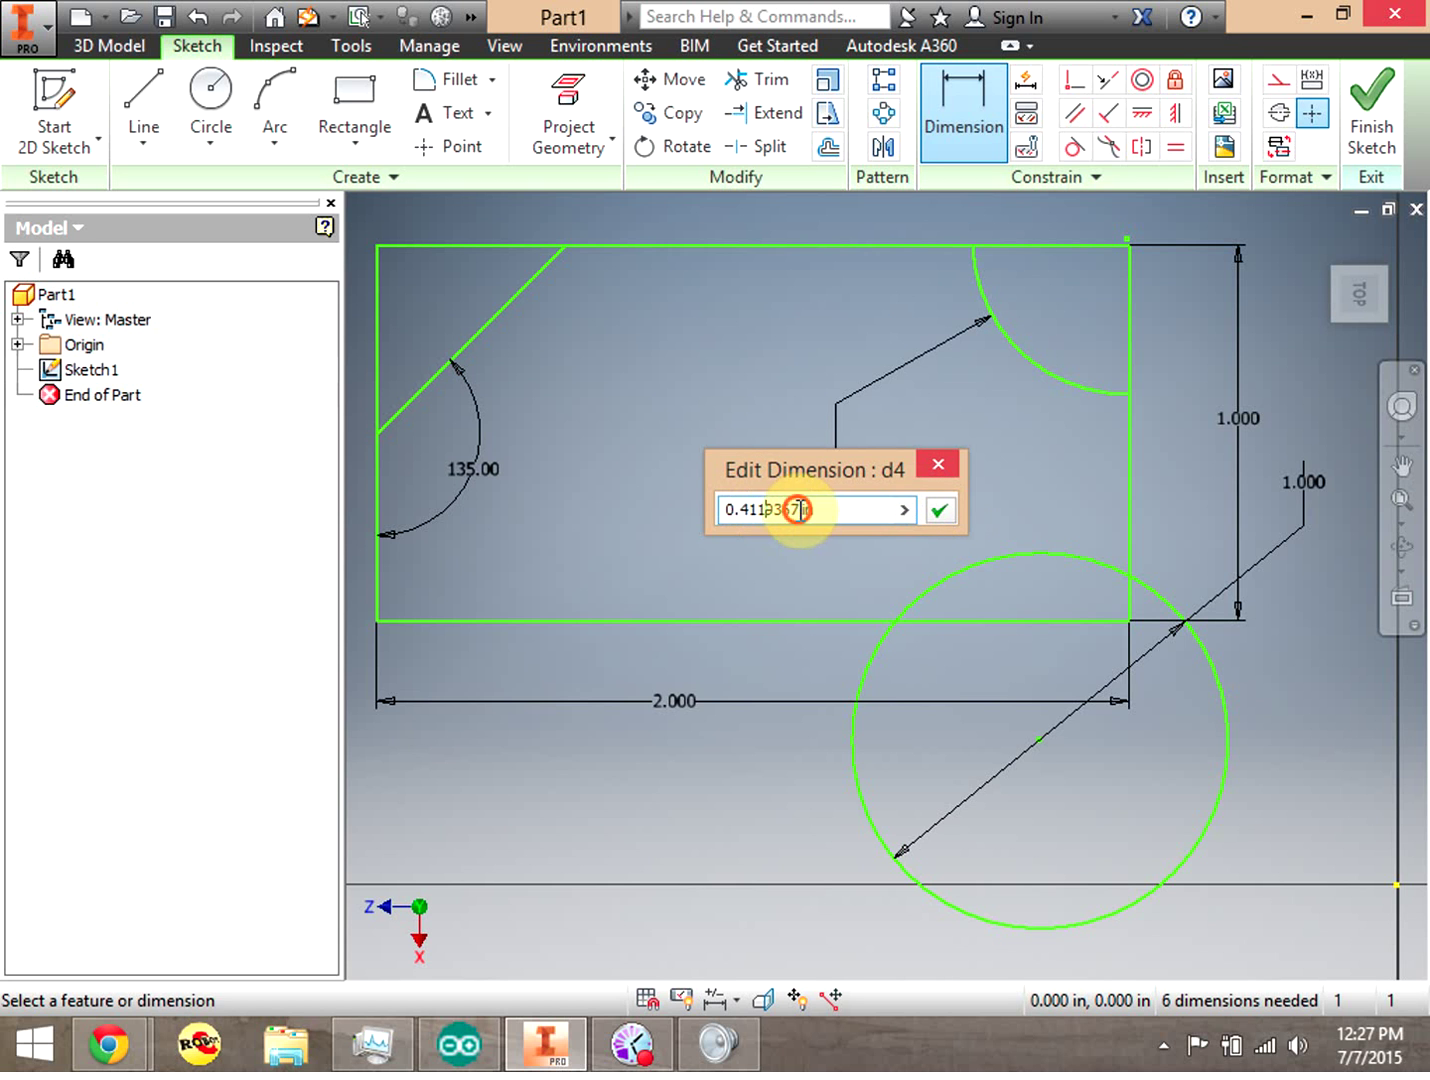
pyautogui.moveTo(798, 507); pyautogui.dragTo(753, 509)
pyautogui.write('5')
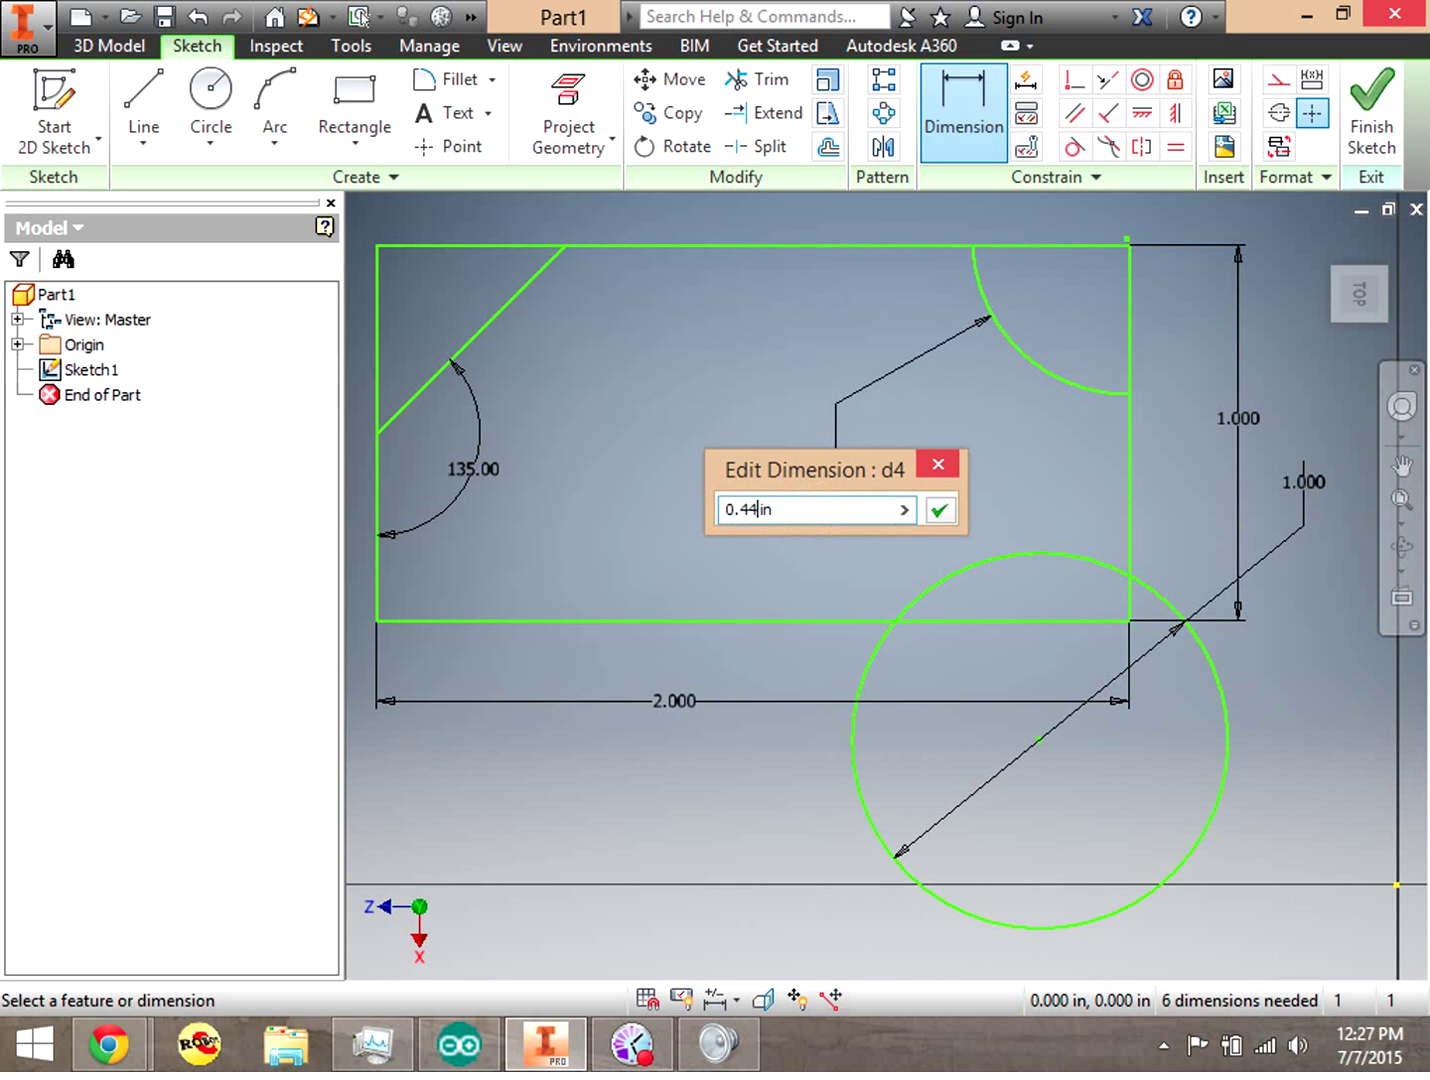
pyautogui.moveTo(758, 509); pyautogui.dragTo(739, 509)
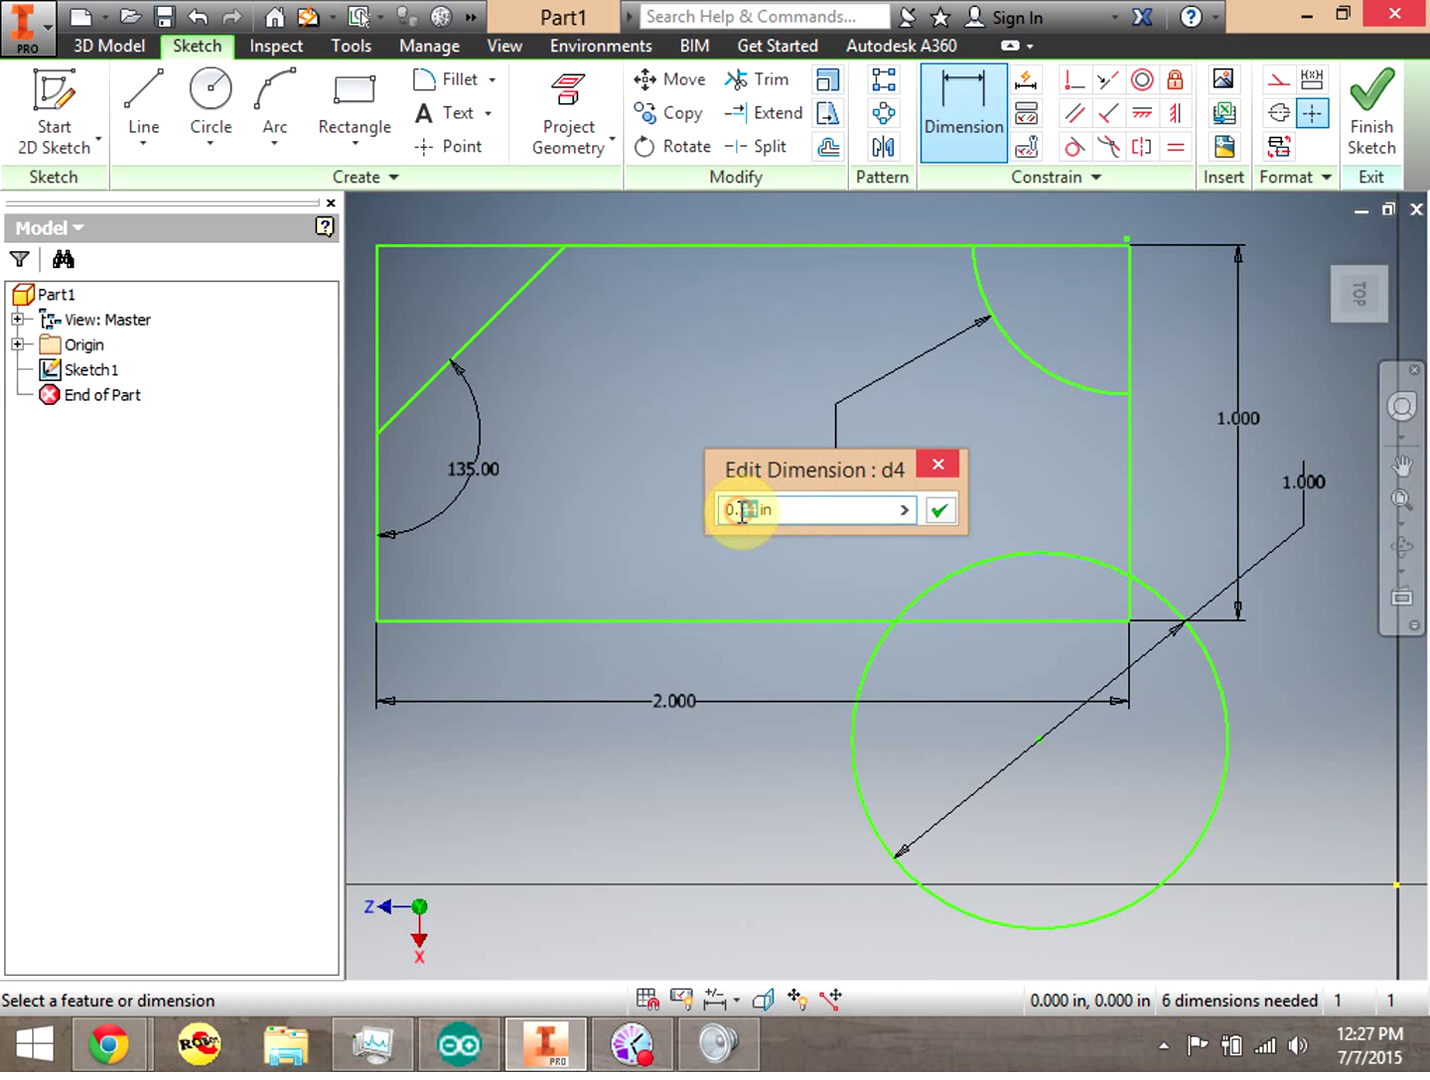
pyautogui.write('5')
pyautogui.click(940, 511)
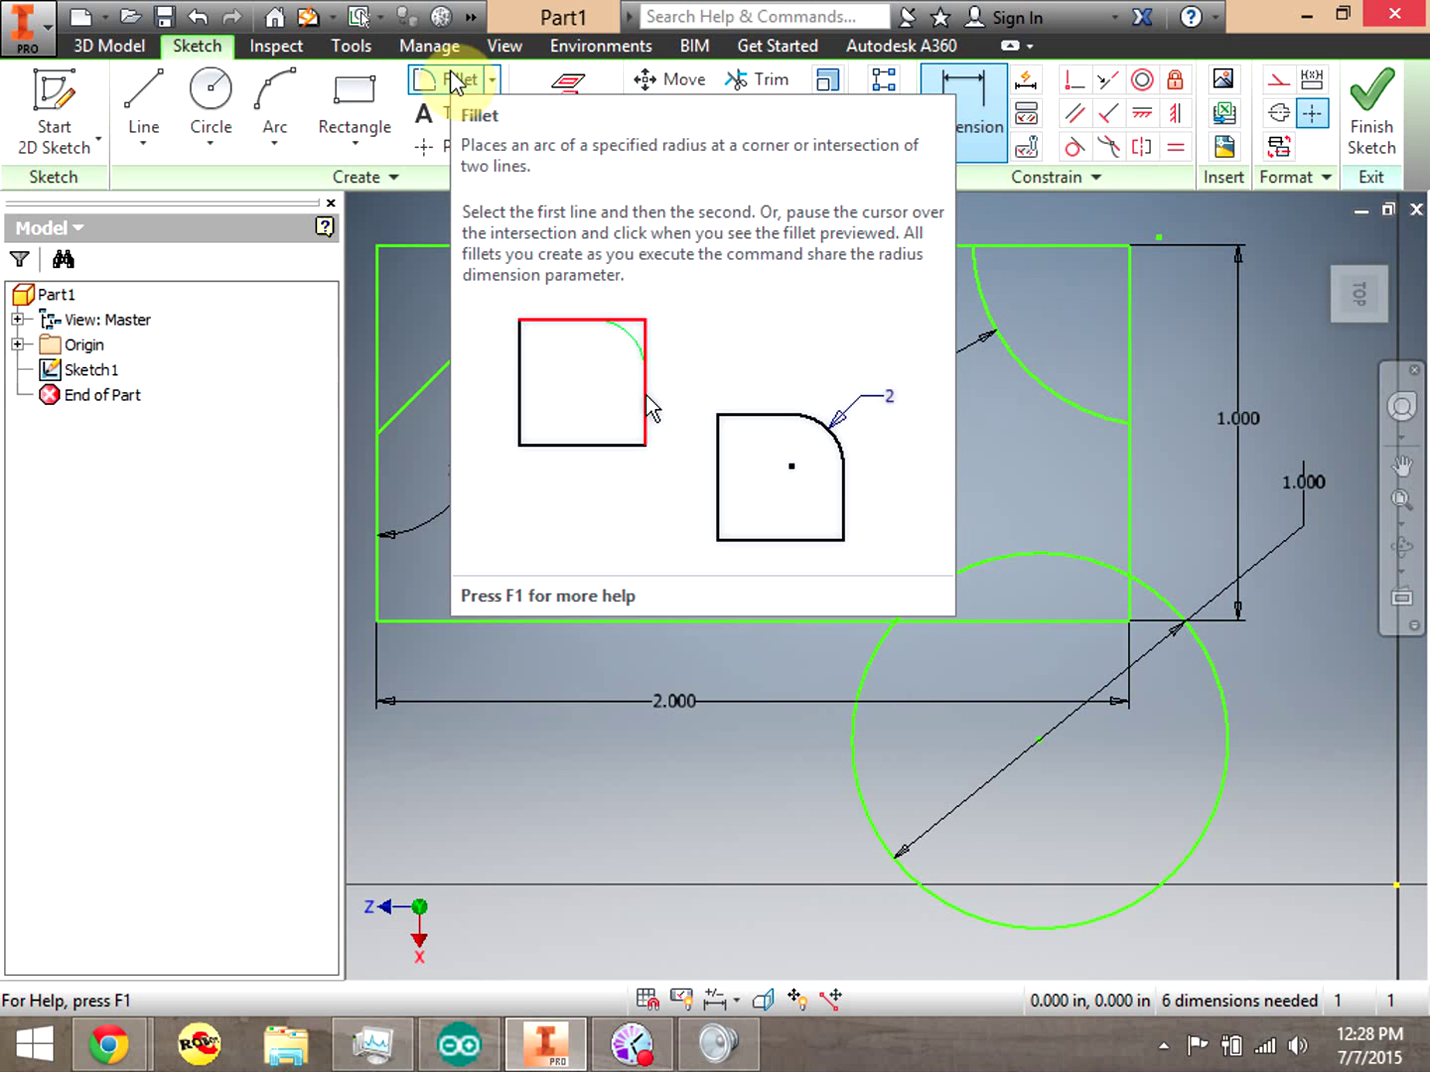
# Fillet the rectangle's lower-left corner with a 0.125 in radius and finish filleting
pyautogui.click(450, 81)
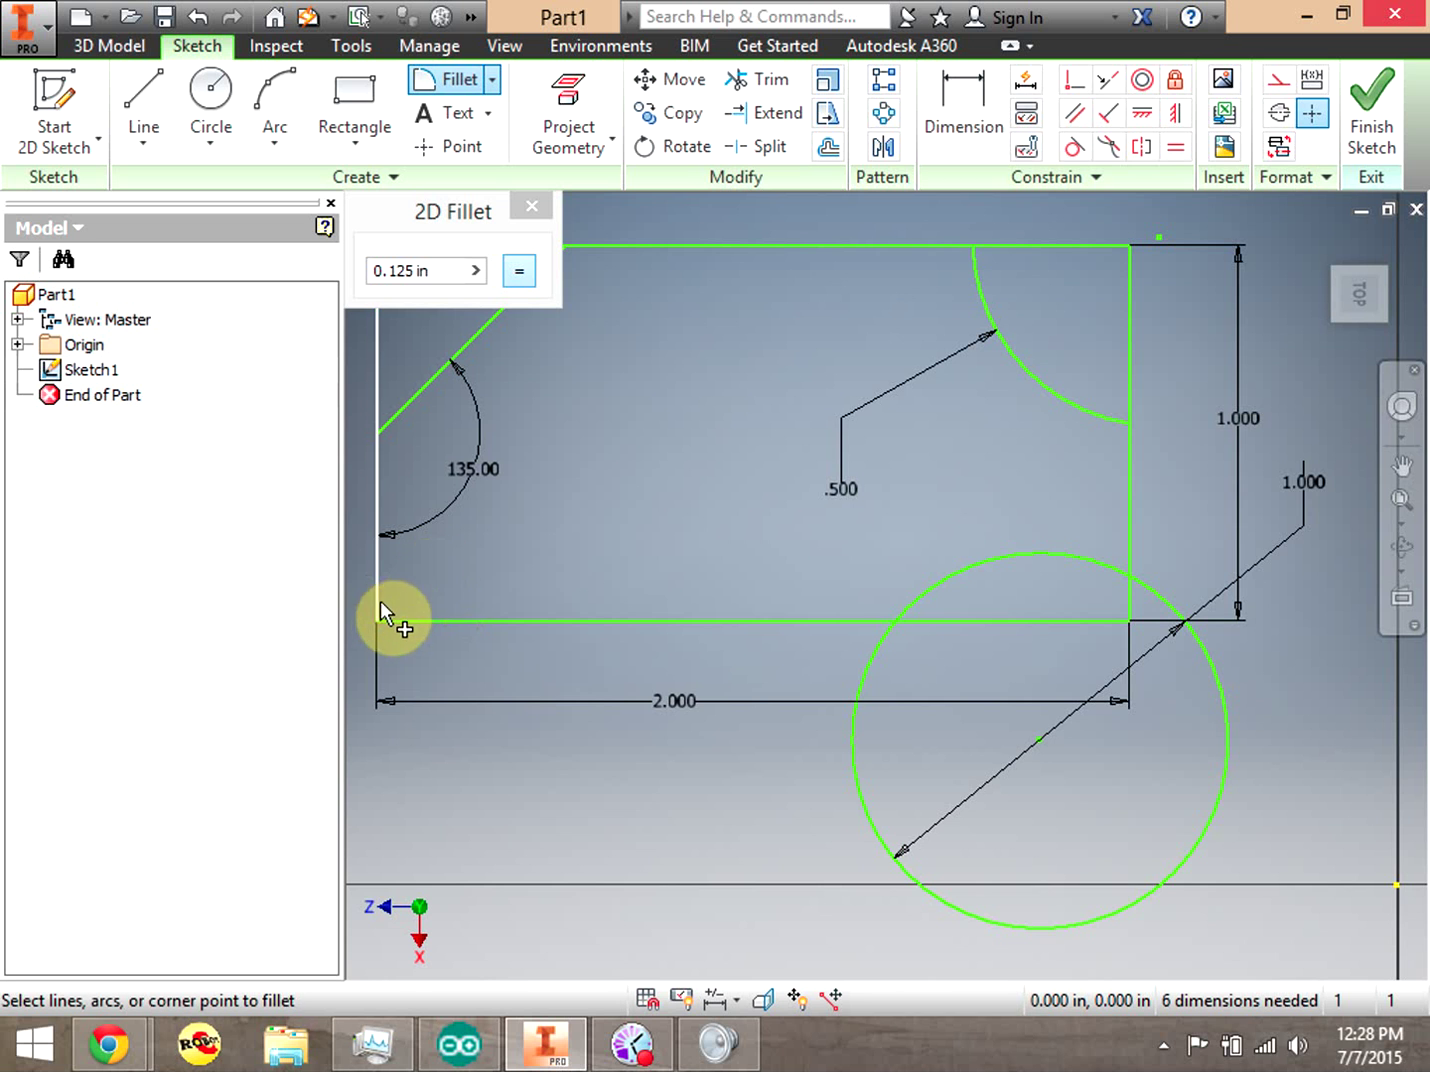
pyautogui.click(377, 617)
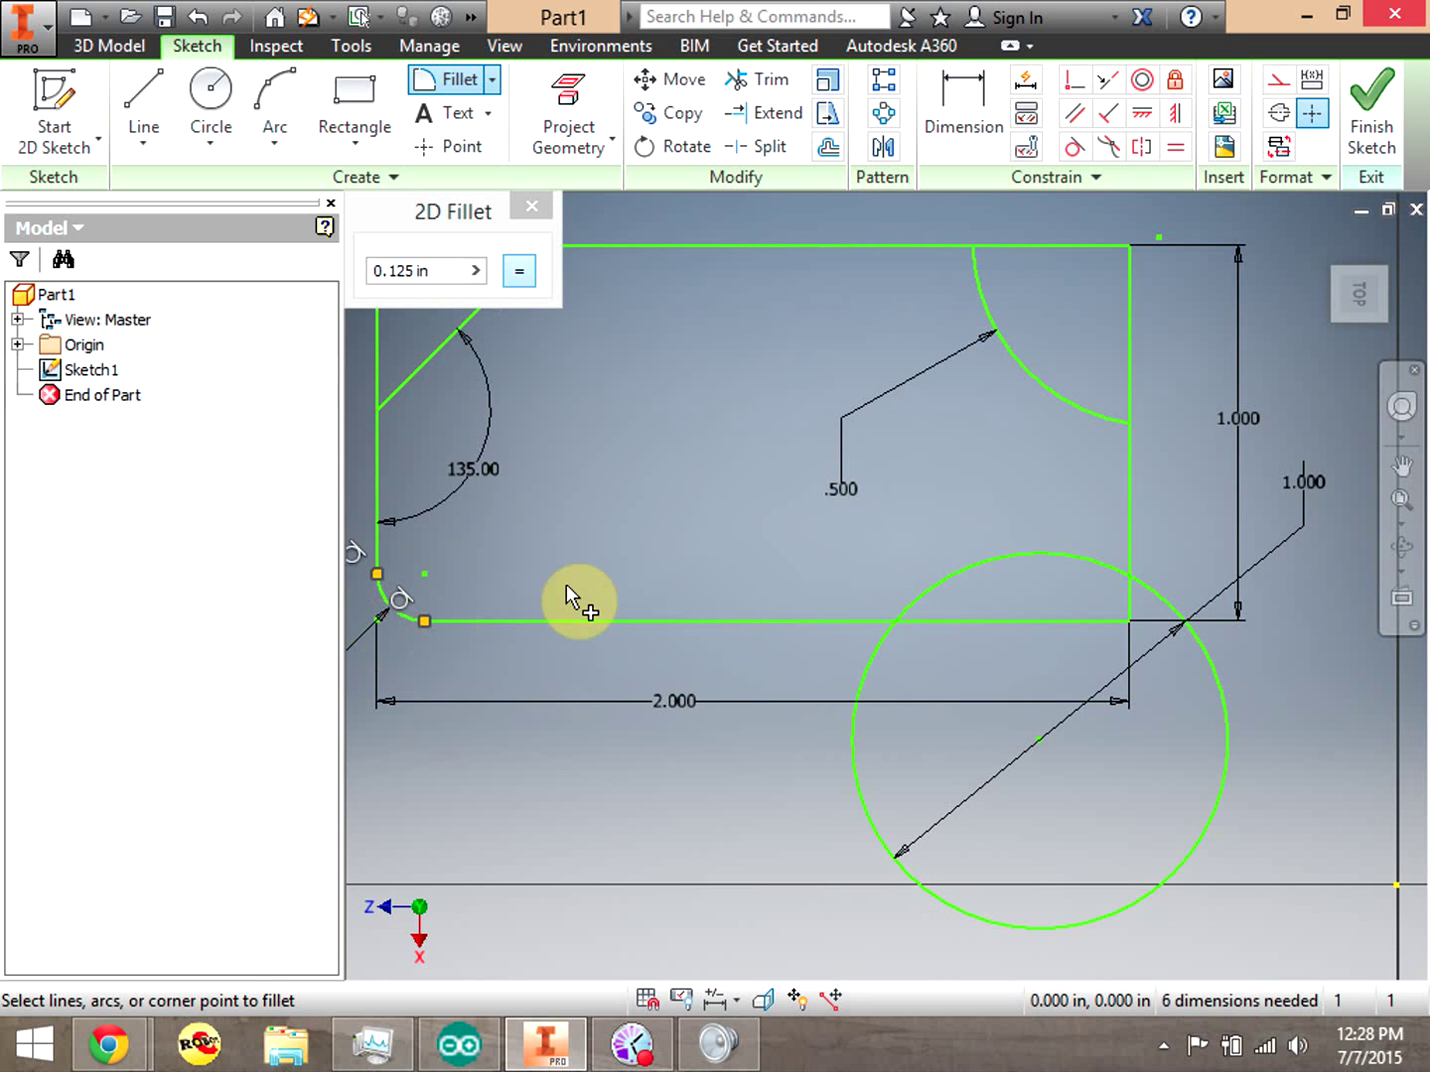
pyautogui.click(533, 207)
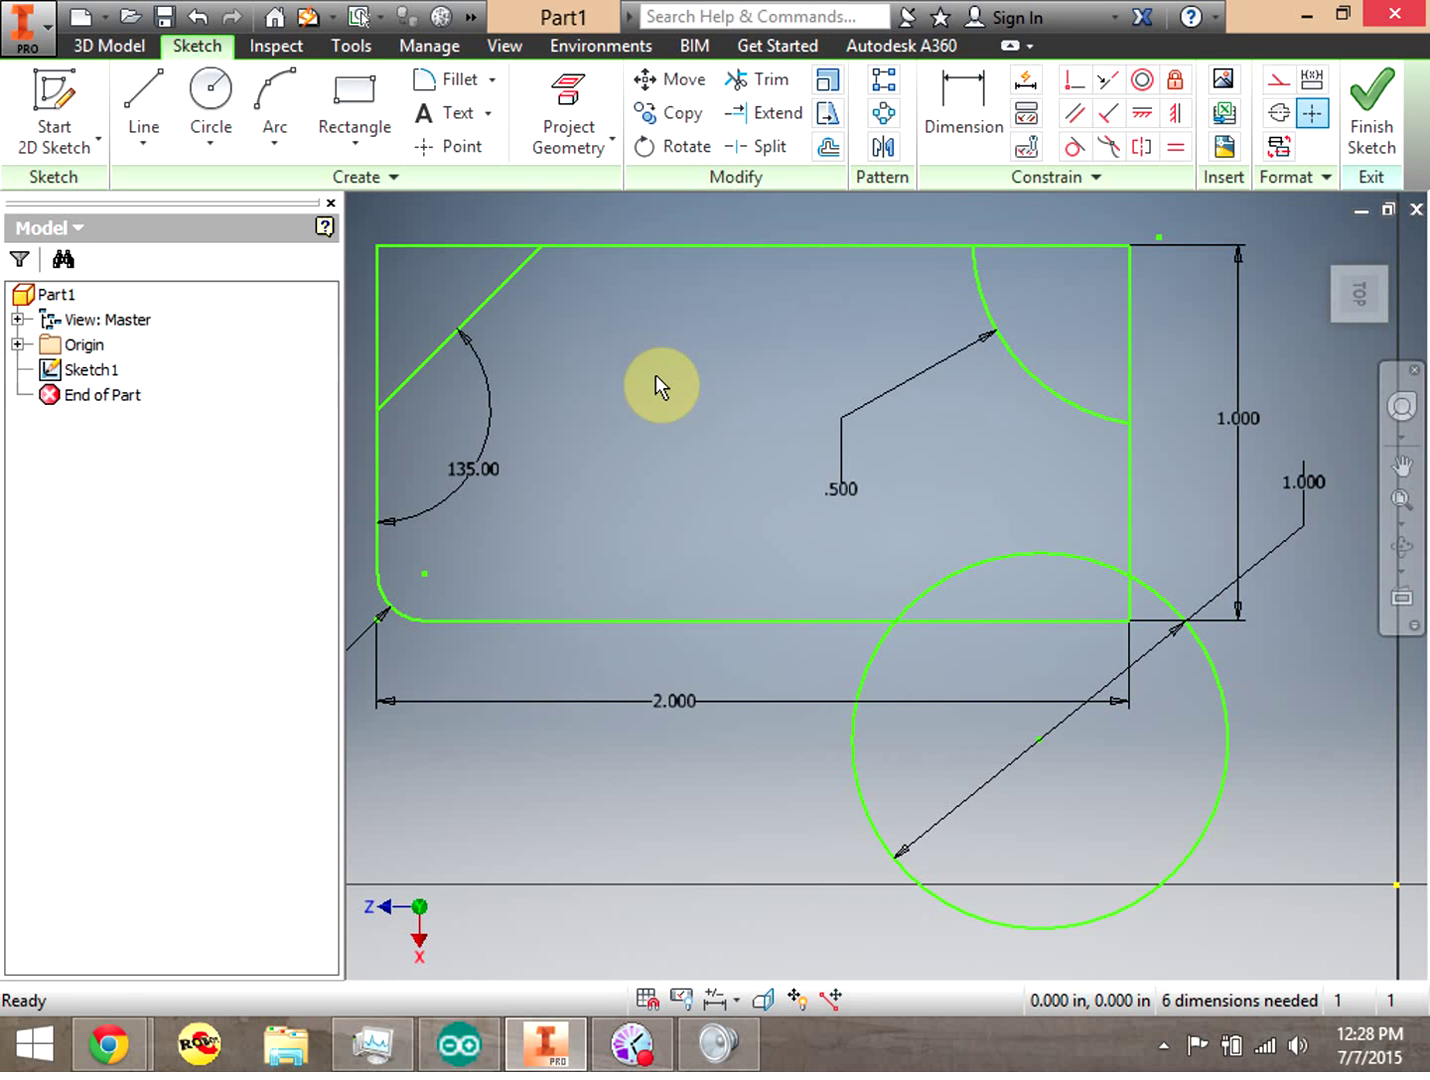
# Trim the left and top edge segments outside the diagonal line and the top edge segment beyond the arc
pyautogui.click(769, 95)
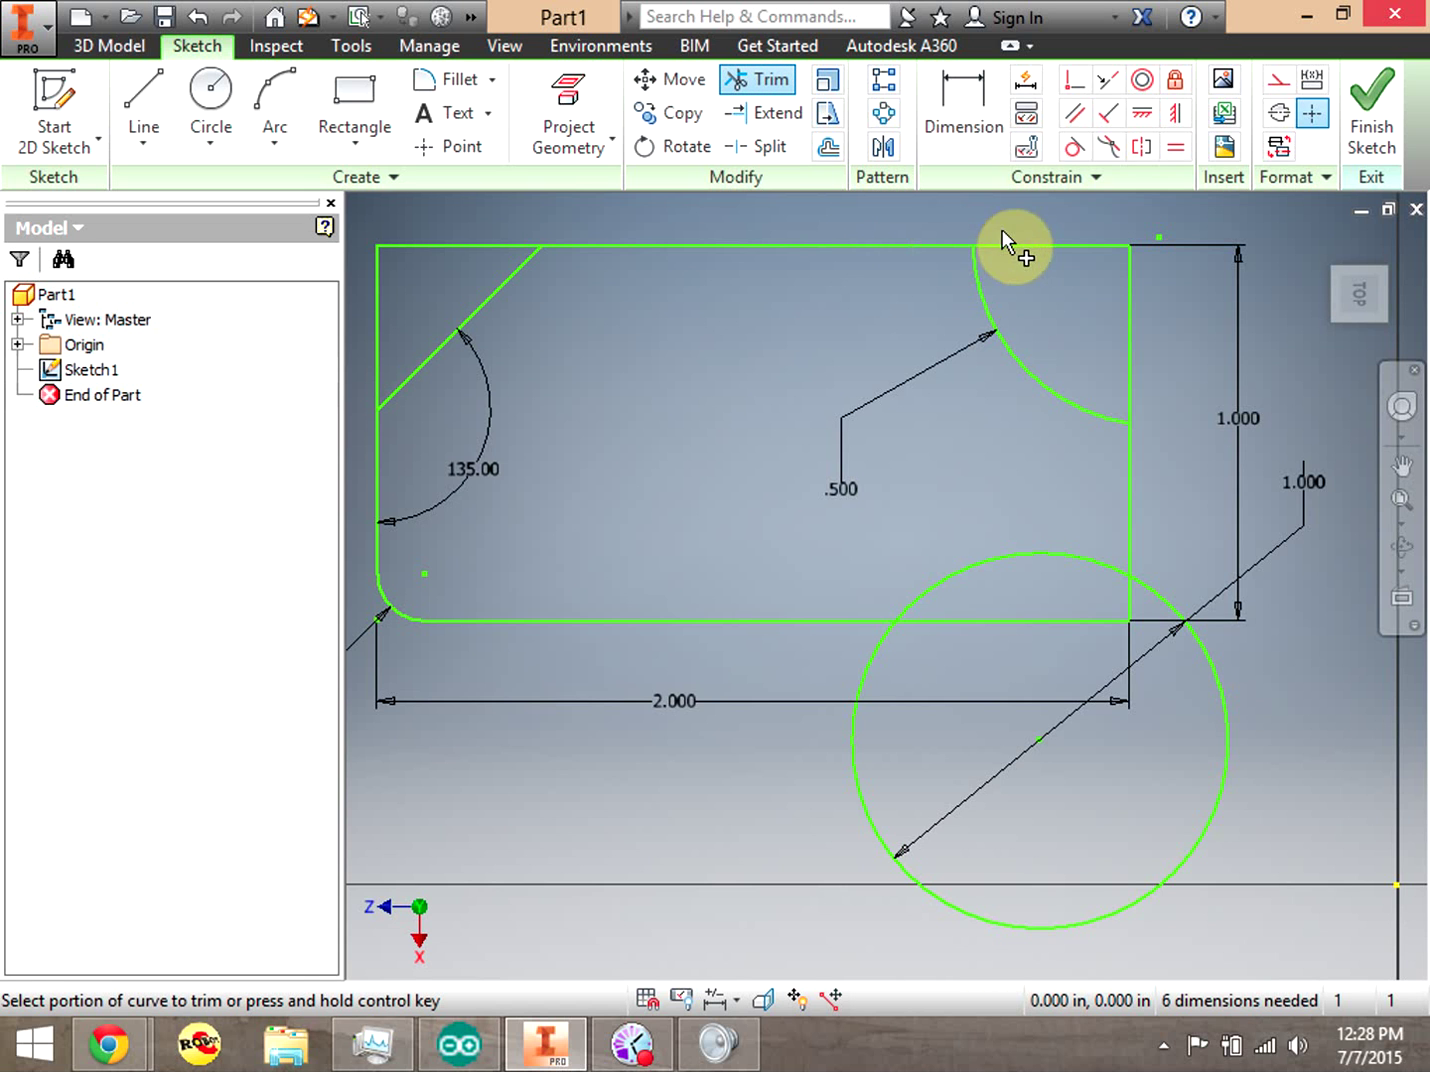
pyautogui.click(377, 318)
pyautogui.click(435, 244)
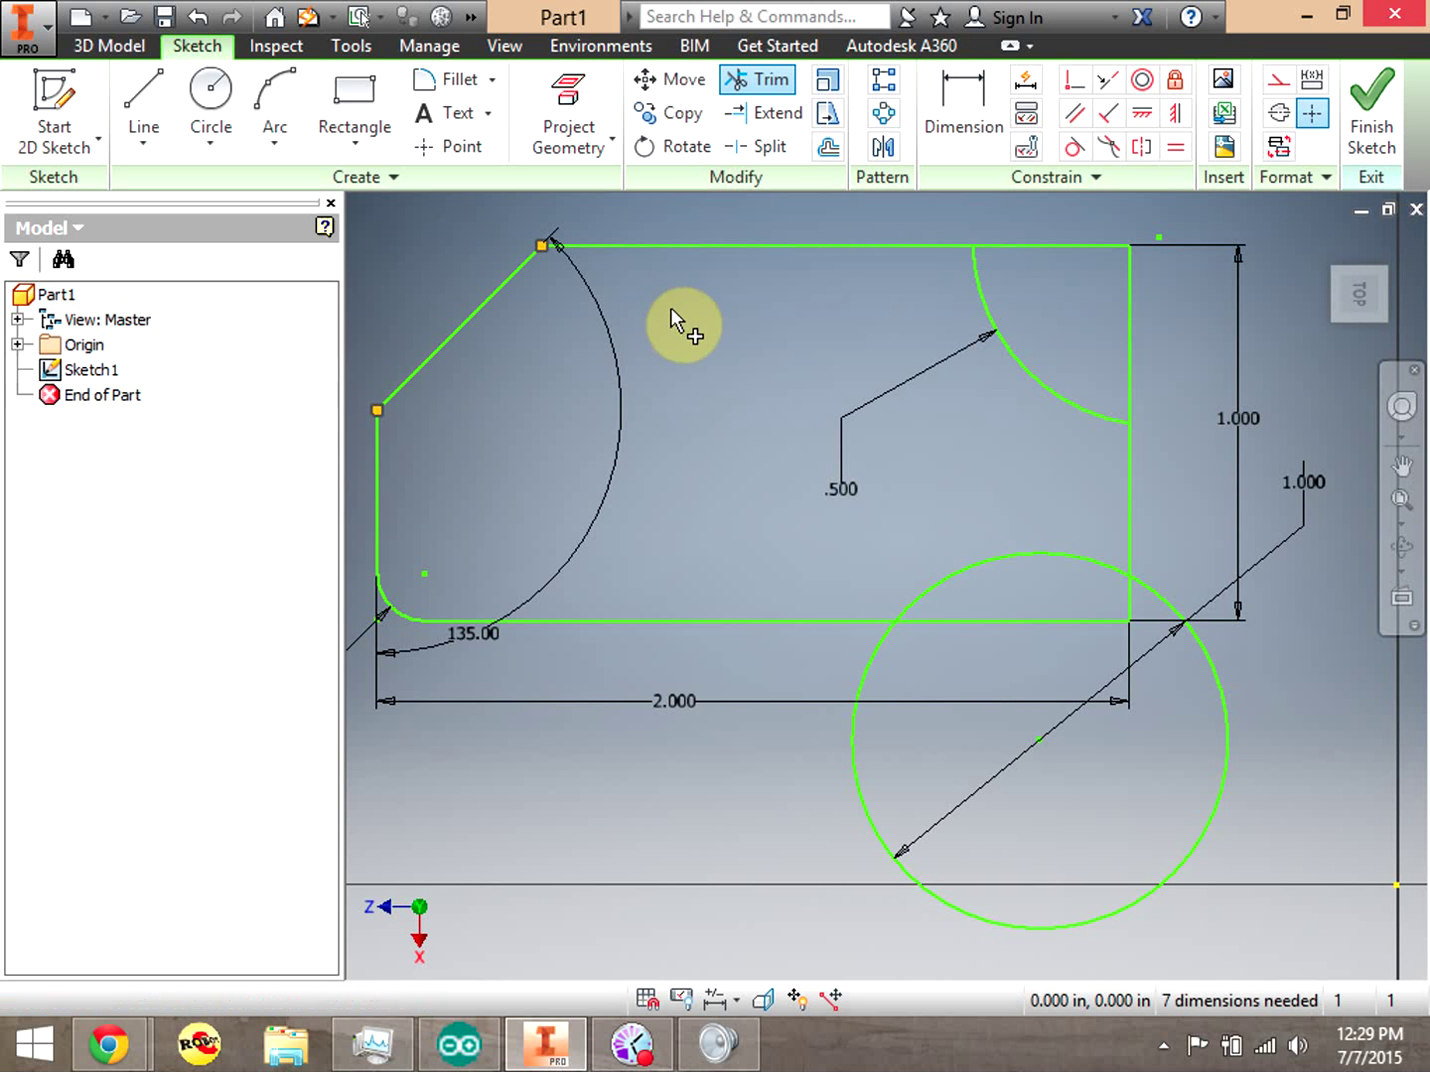
pyautogui.click(1057, 244)
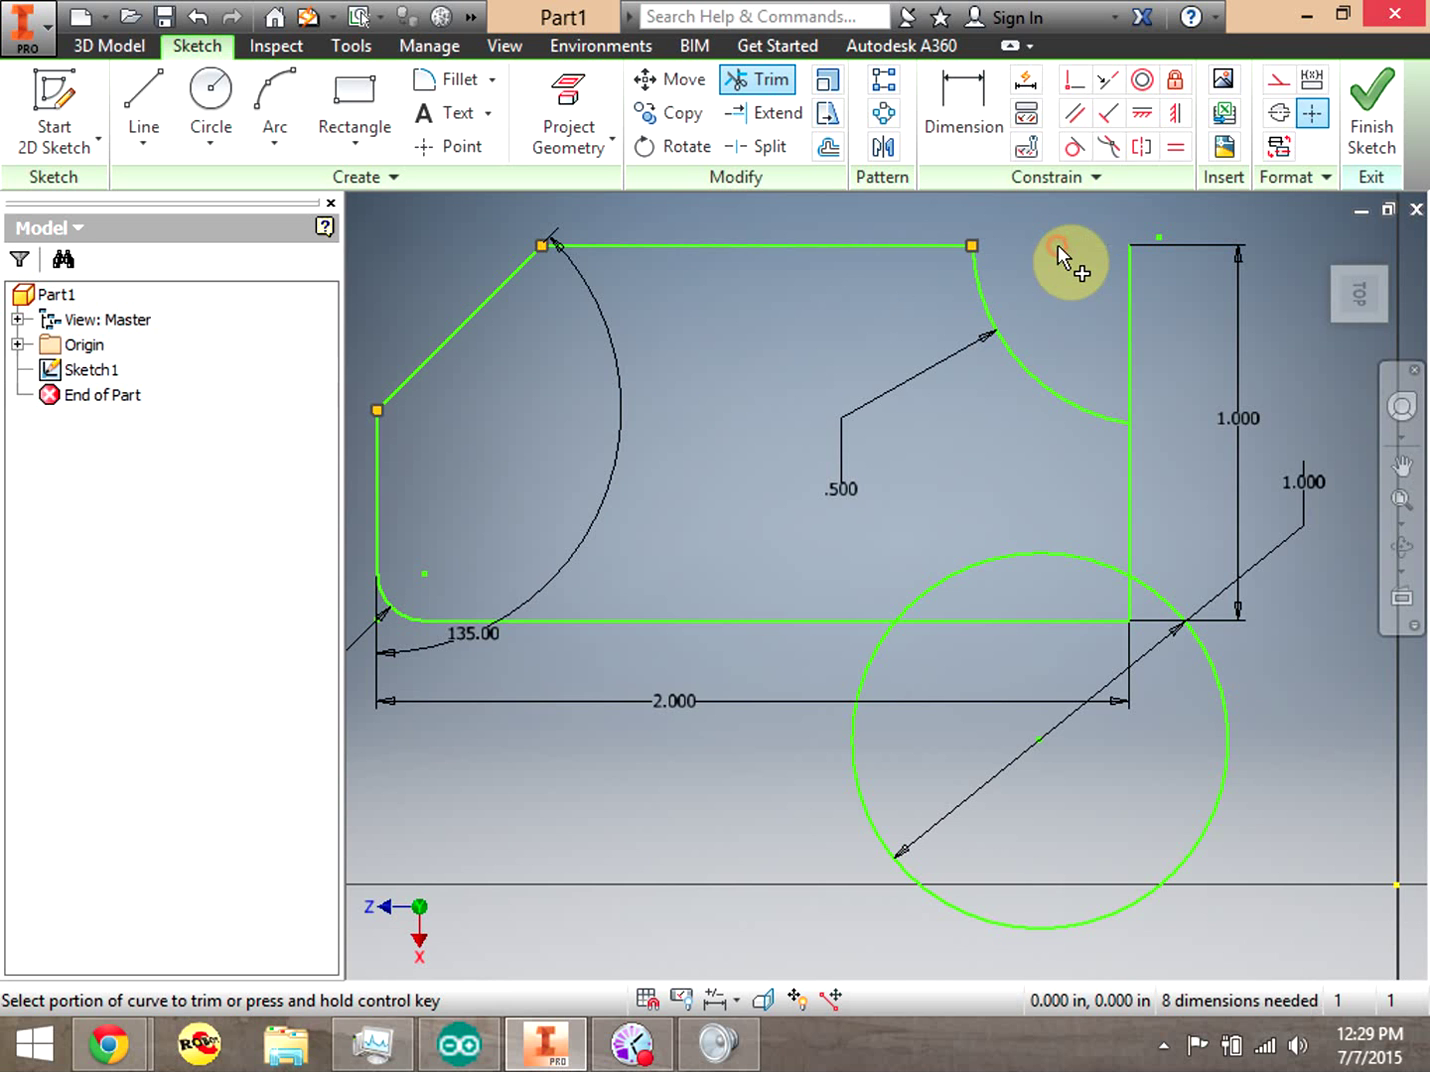
# Try twice to trim the right edge's segment above the arc, undoing the trim each time
pyautogui.click(1128, 304)
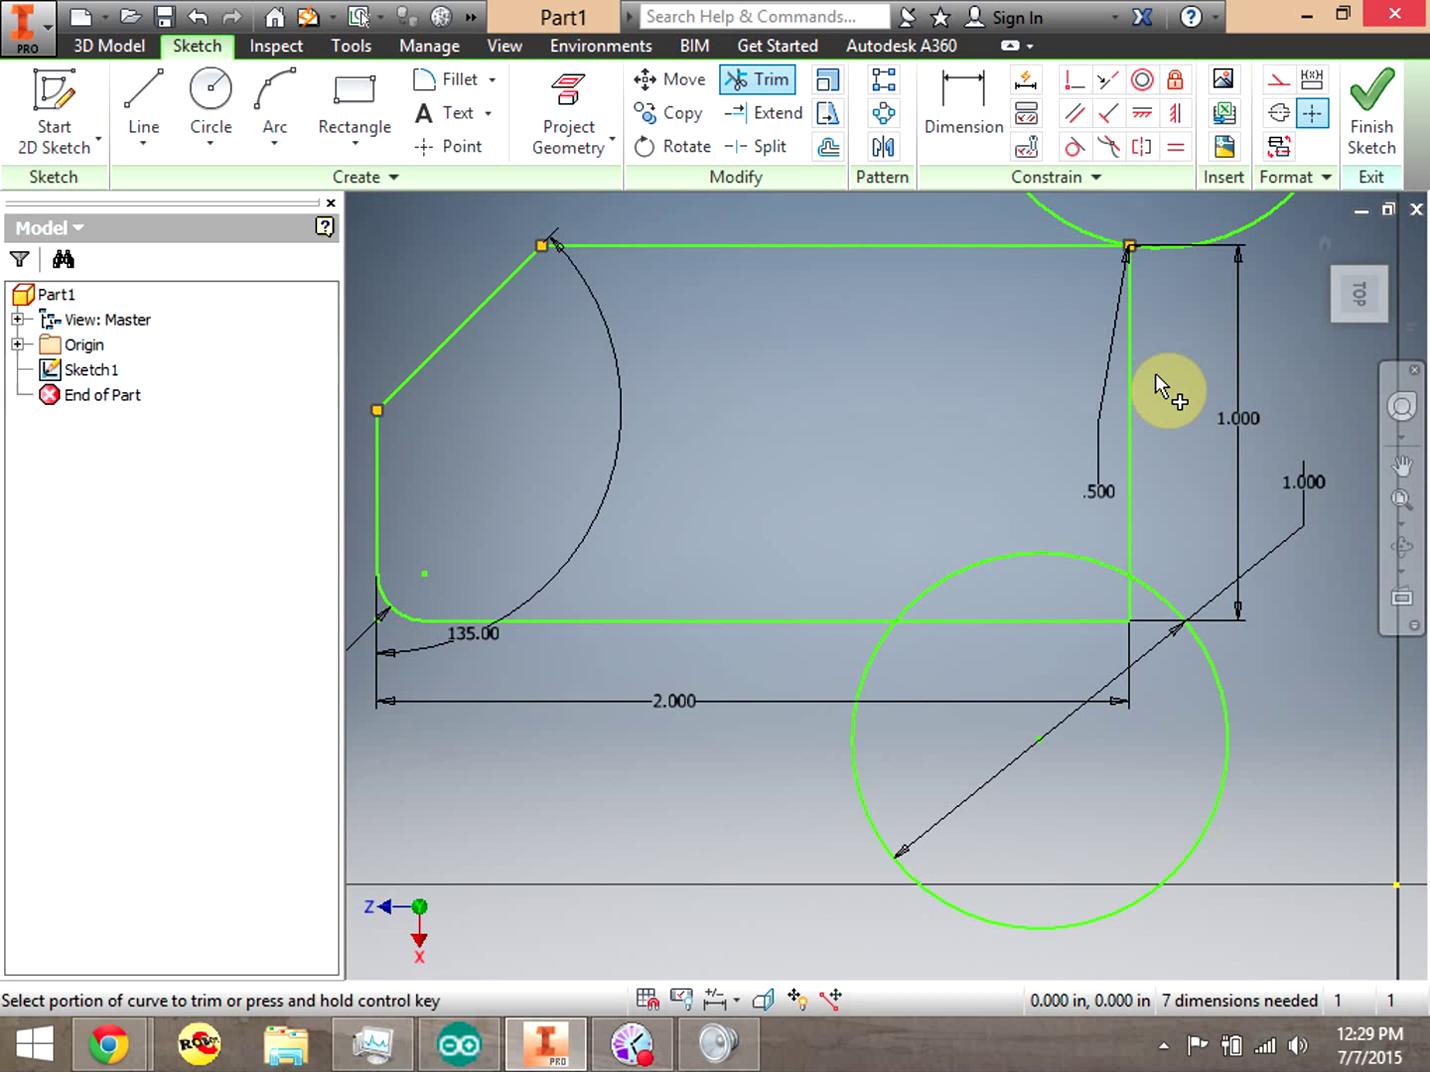
pyautogui.press('ctrl')
pyautogui.hotkey('ctrl', 'z')
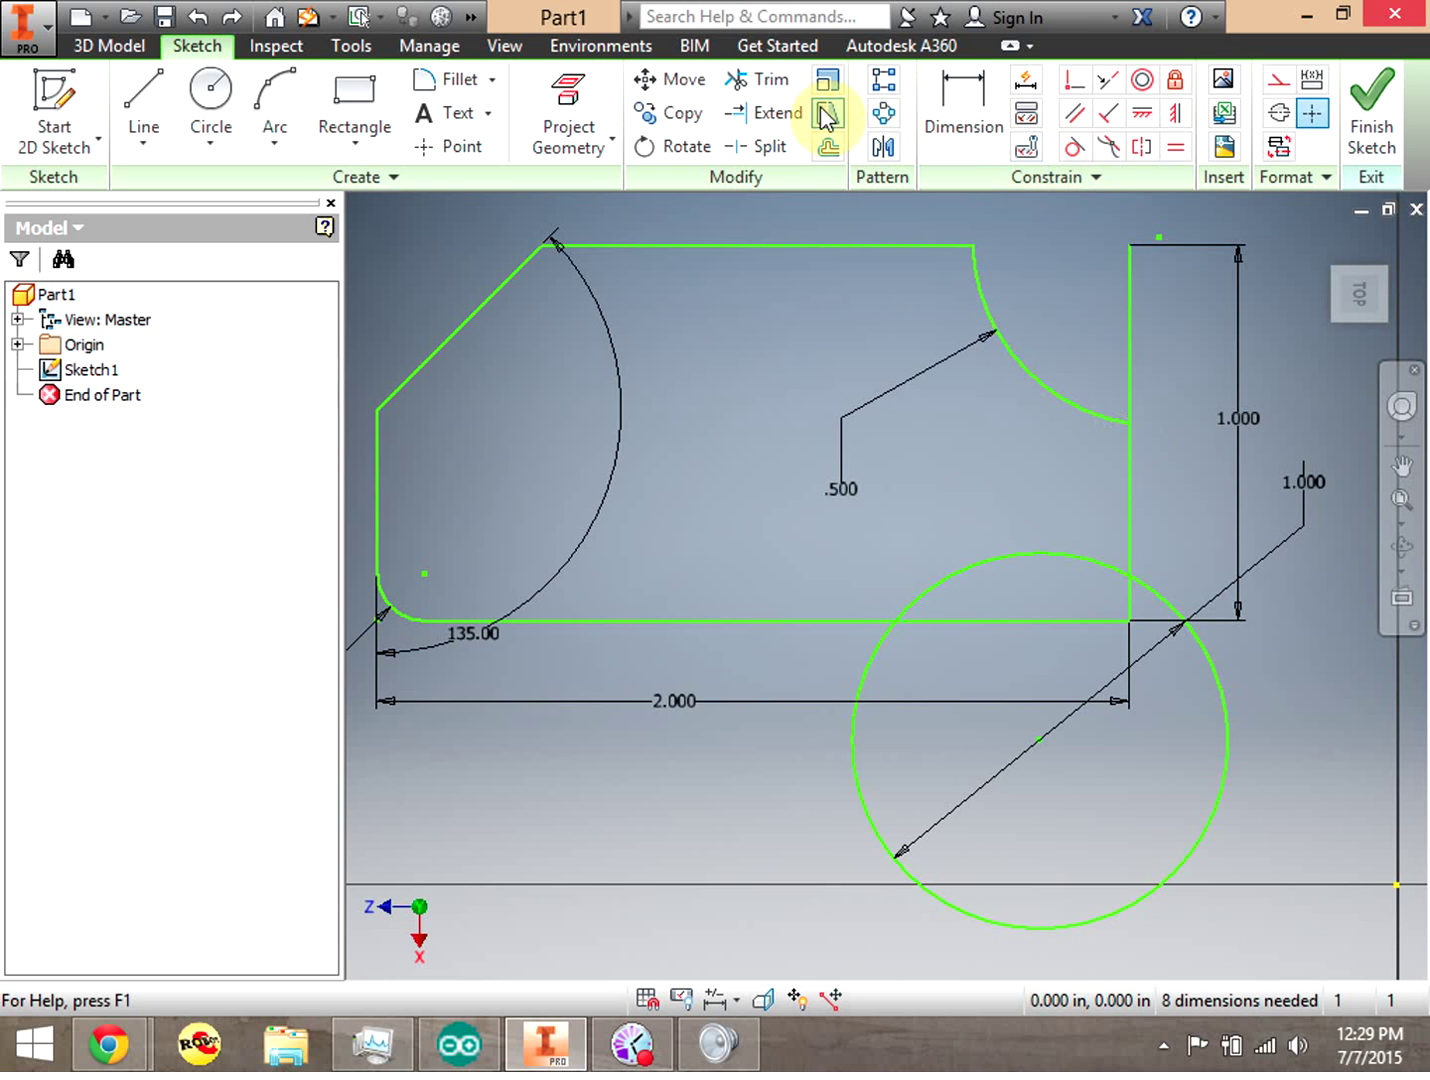
pyautogui.click(757, 80)
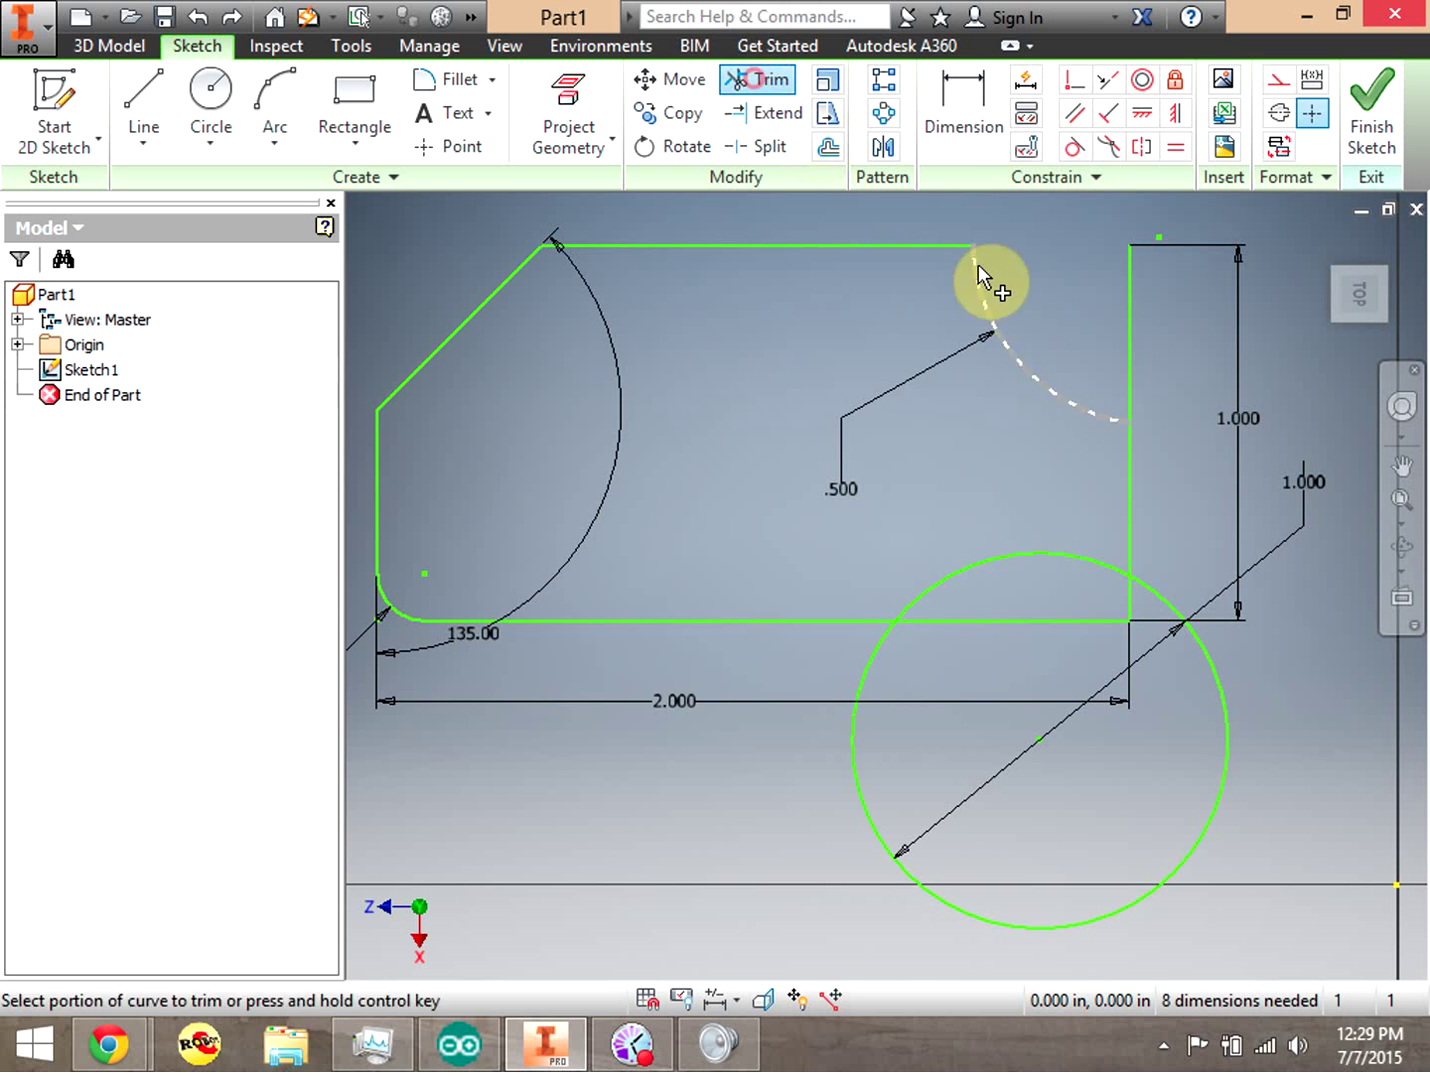
pyautogui.click(1133, 257)
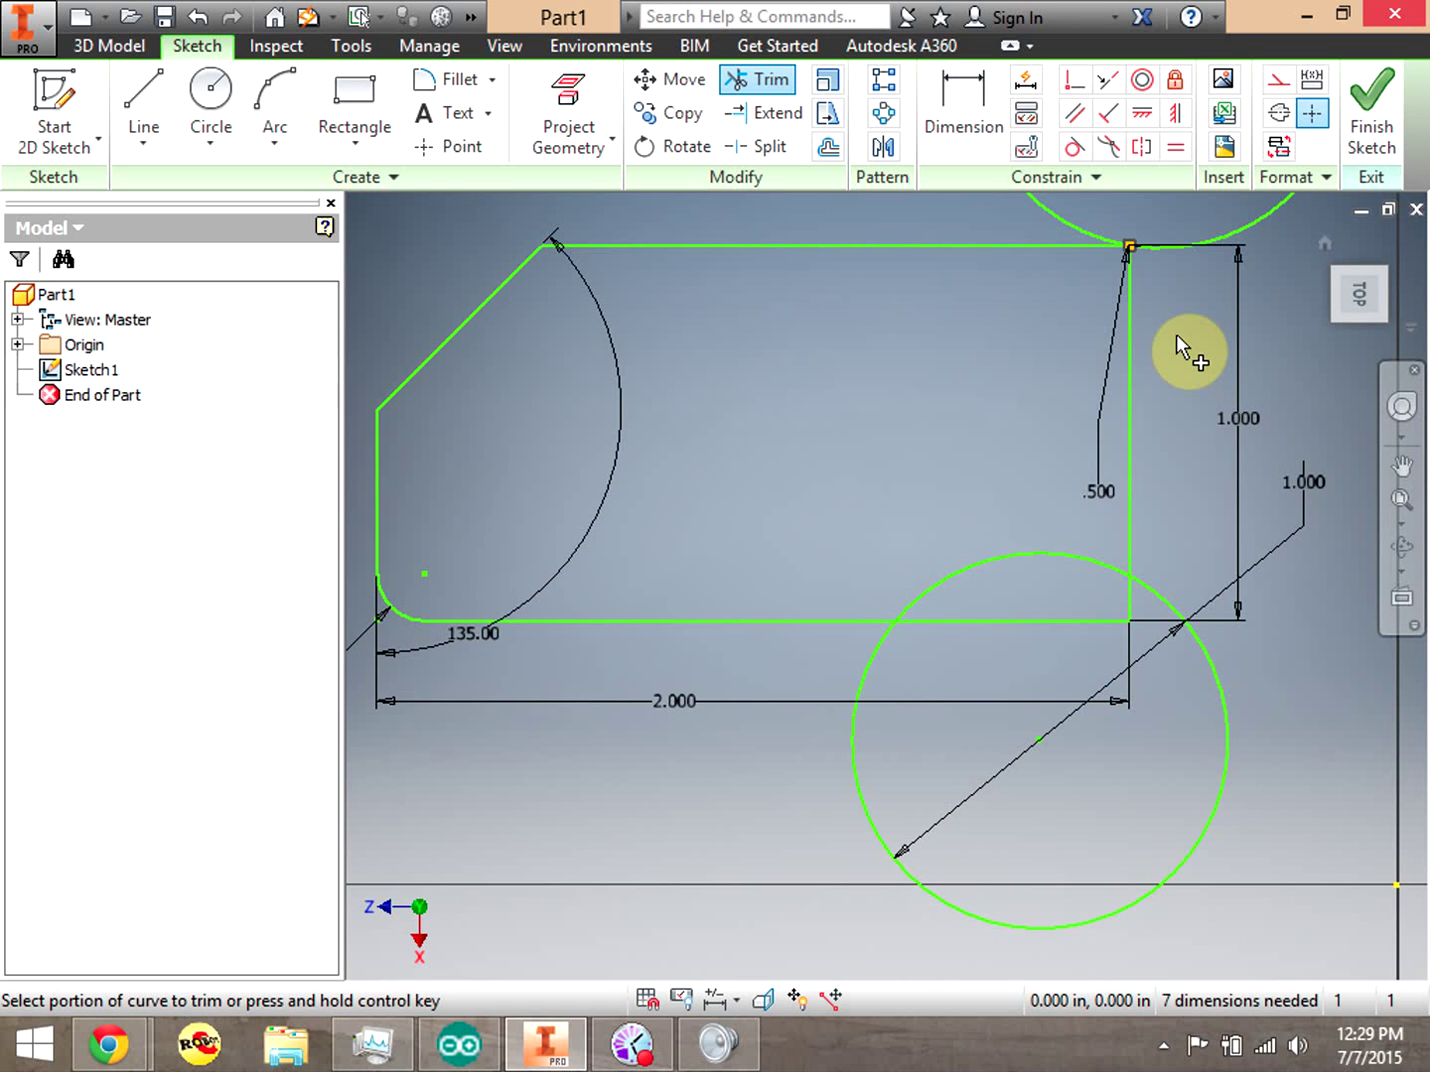
pyautogui.press('ctrl')
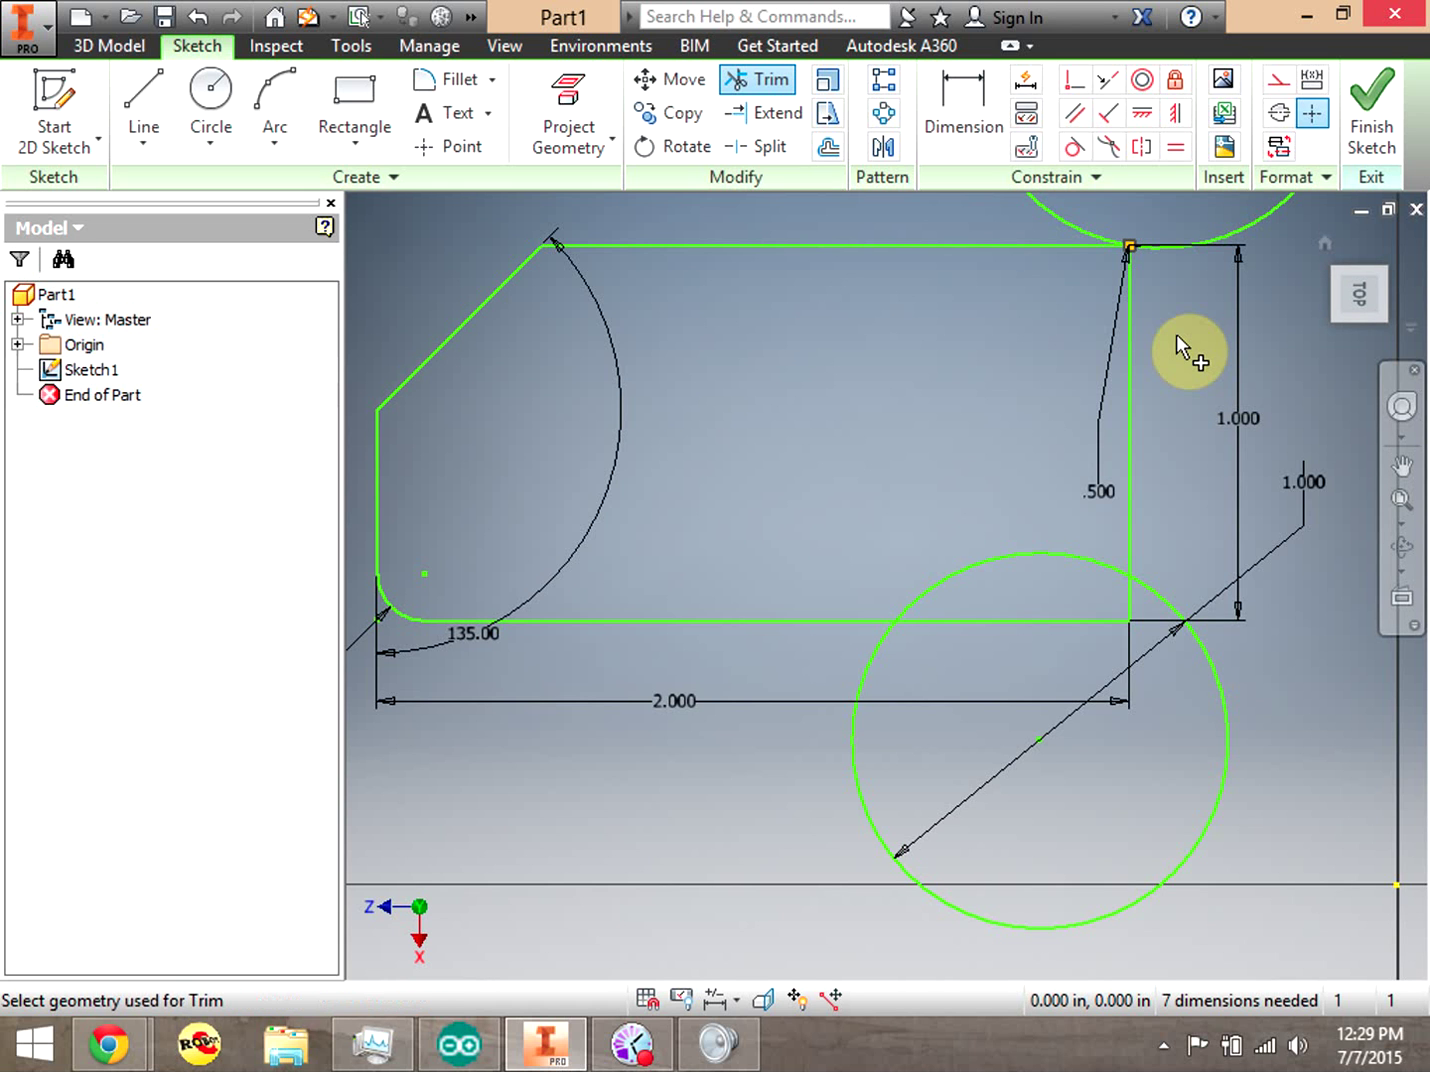
pyautogui.click(1175, 313)
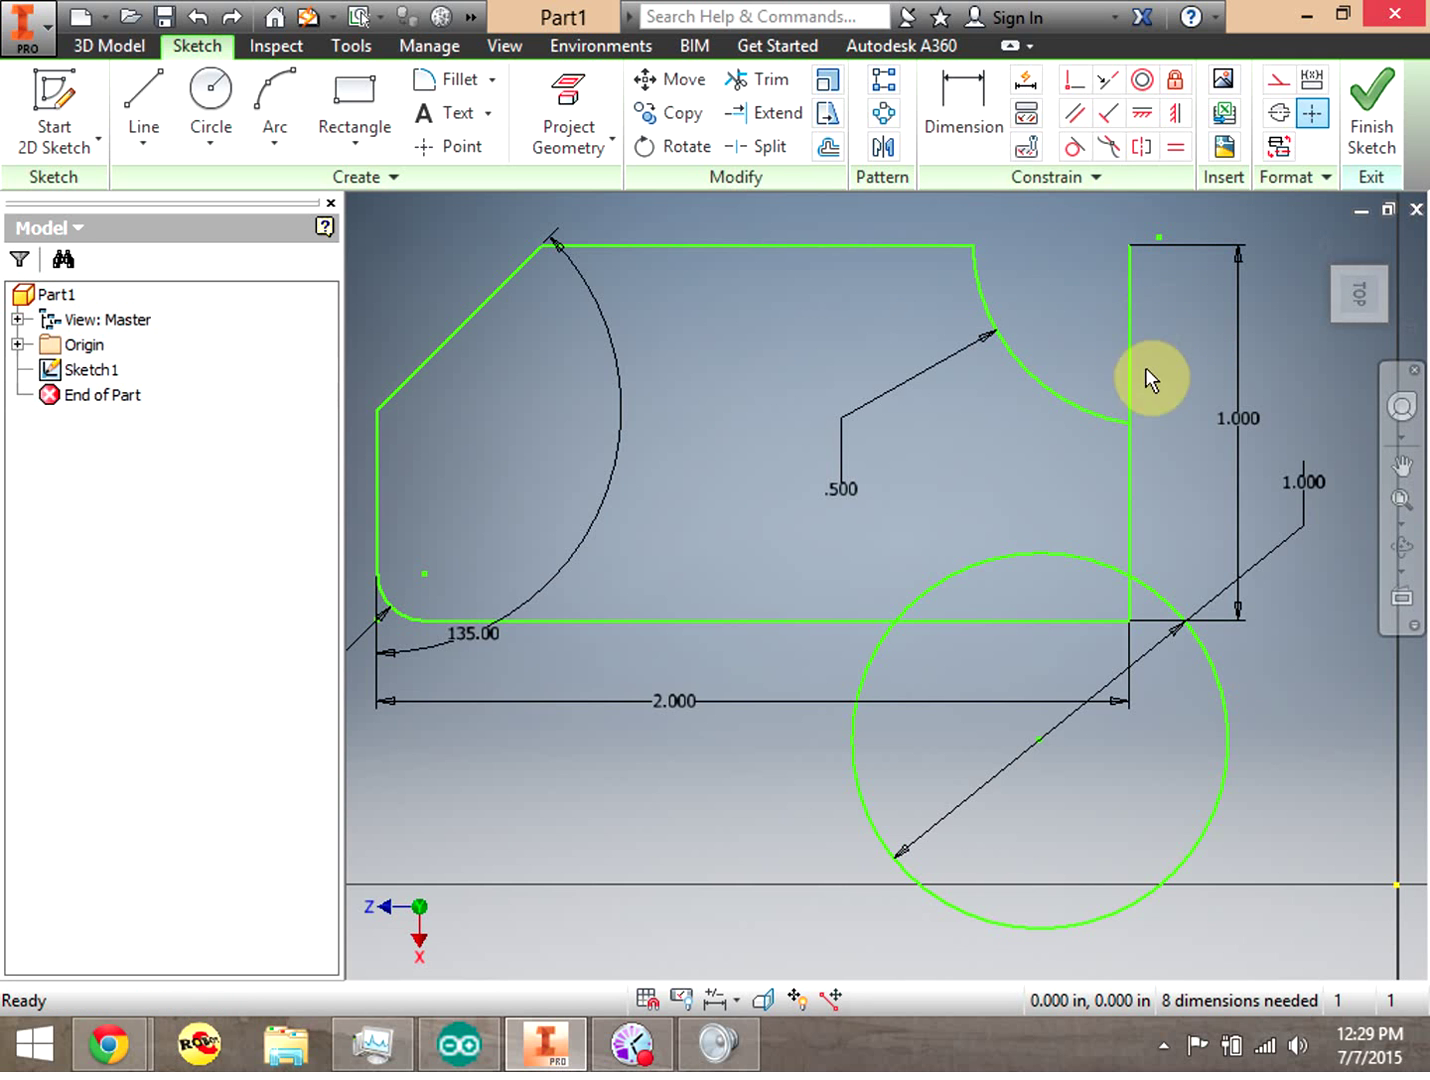
# Trim the circle's portion inside the rectangle and the bottom and right edge segments inside the circle
pyautogui.click(769, 81)
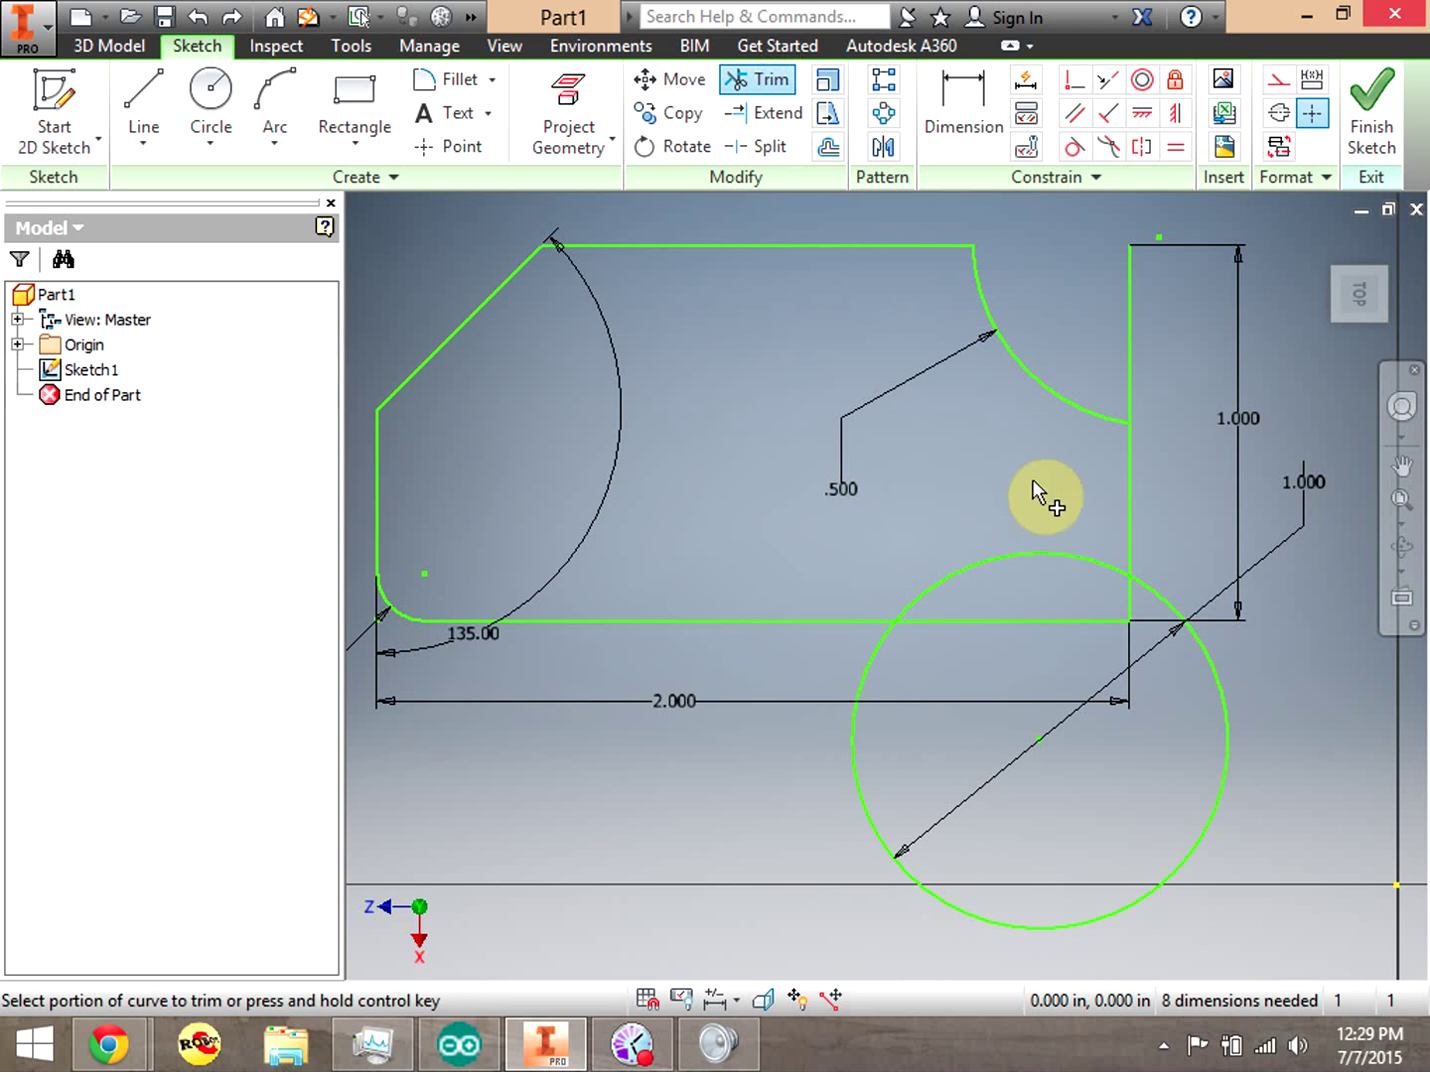
pyautogui.click(1026, 563)
pyautogui.click(1042, 620)
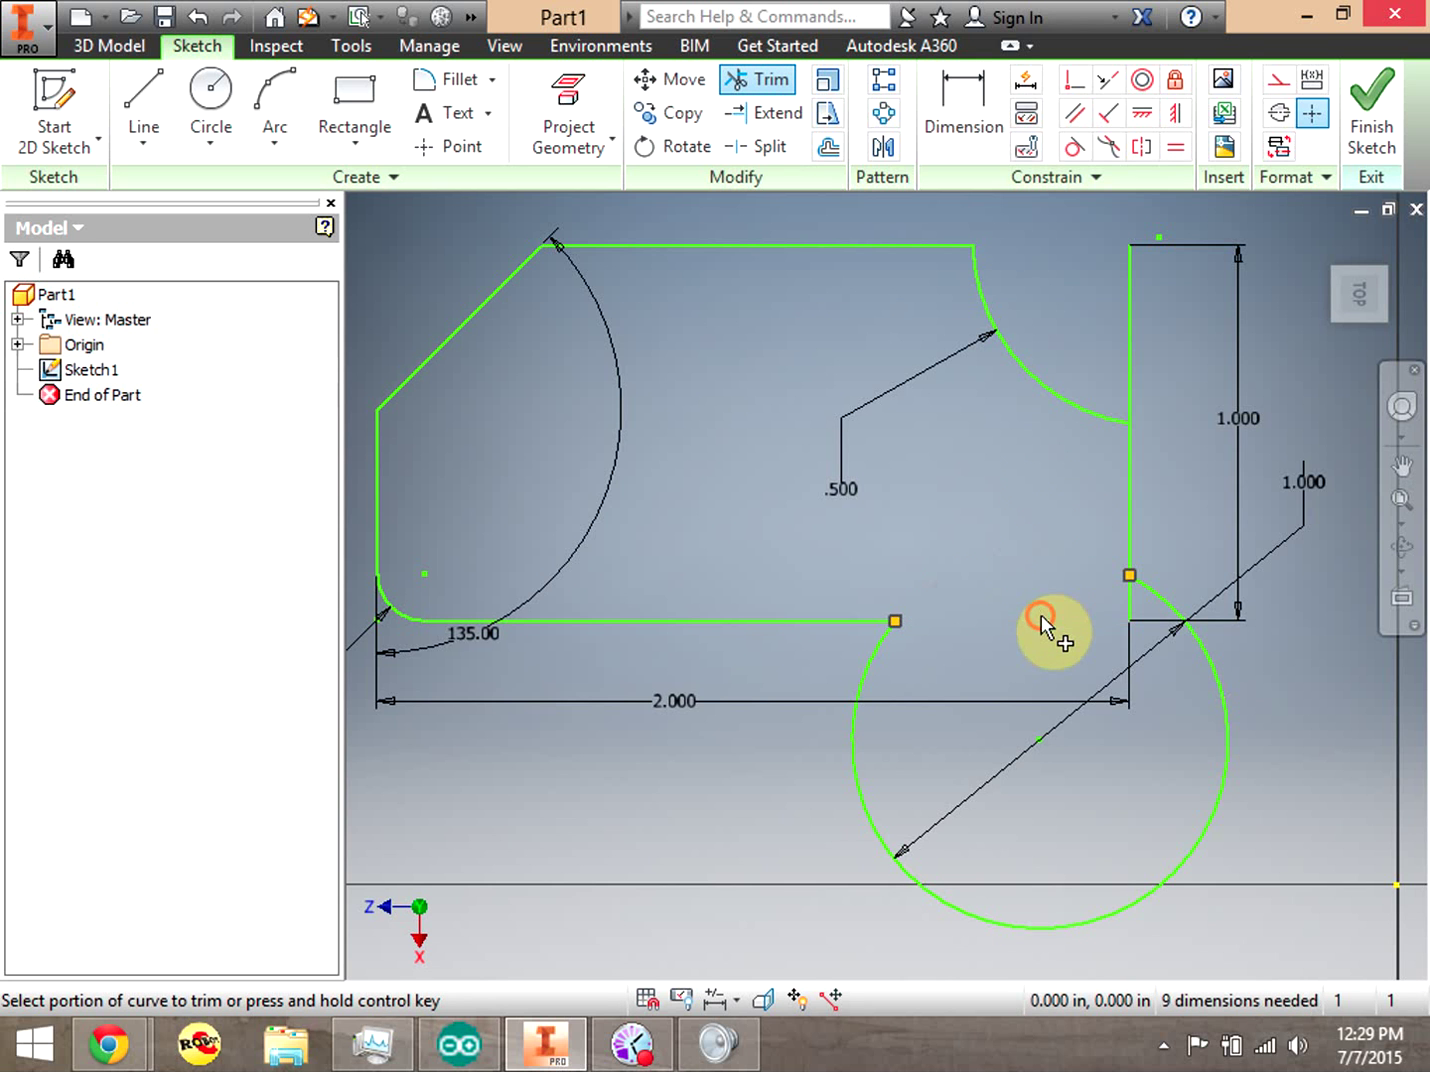
pyautogui.click(1130, 602)
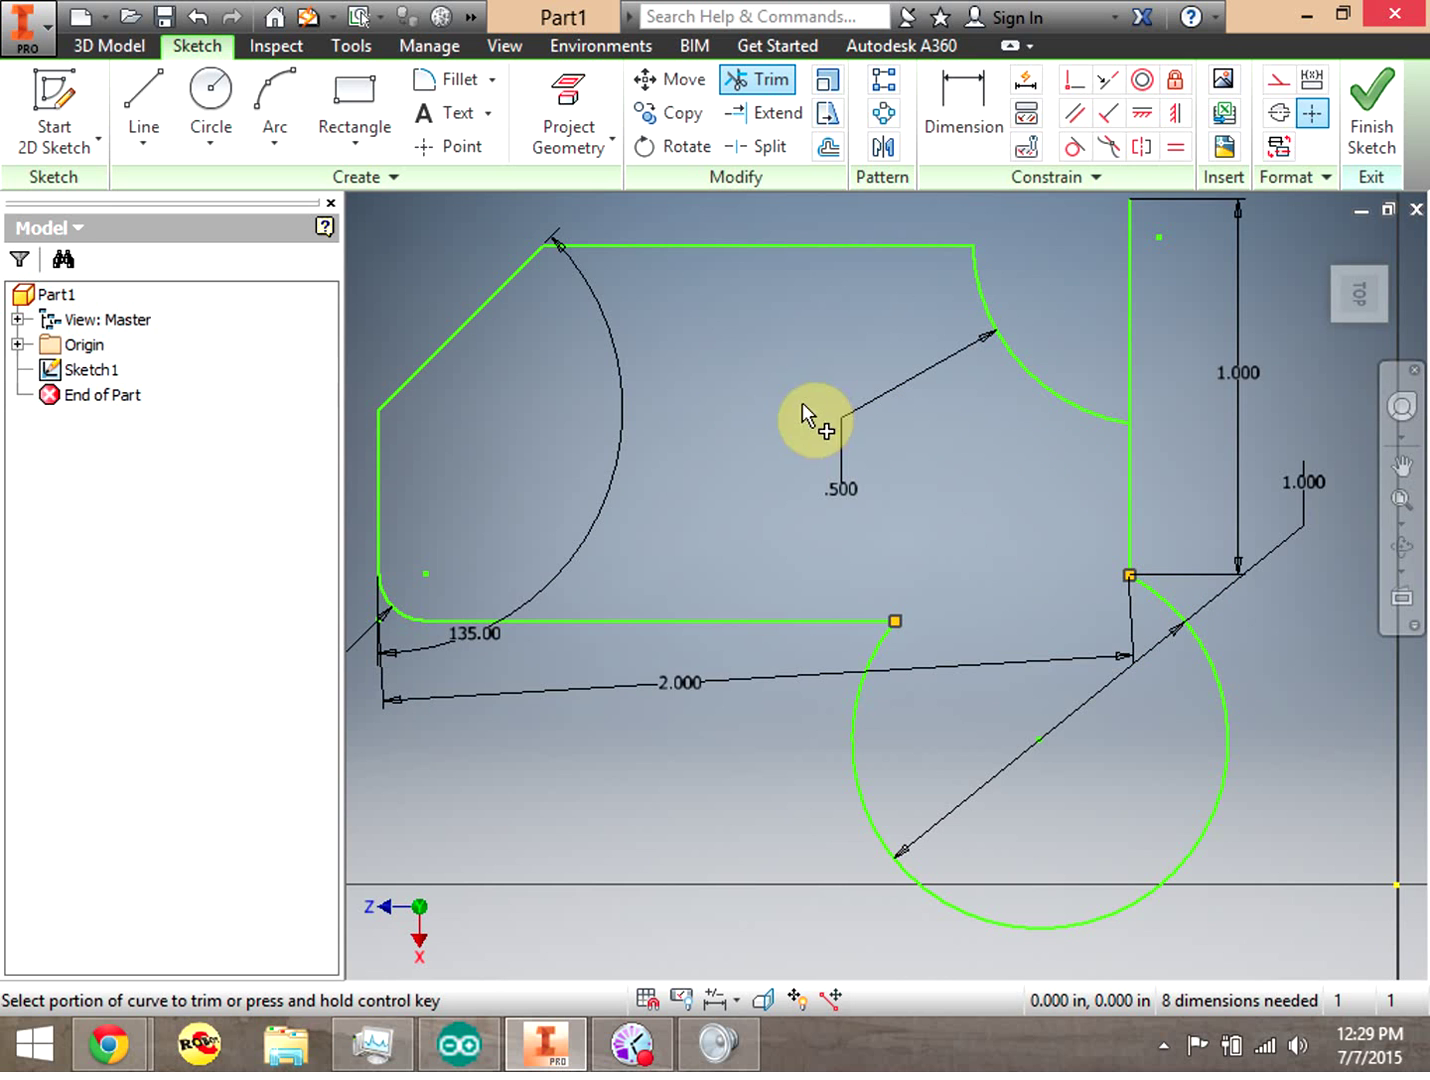